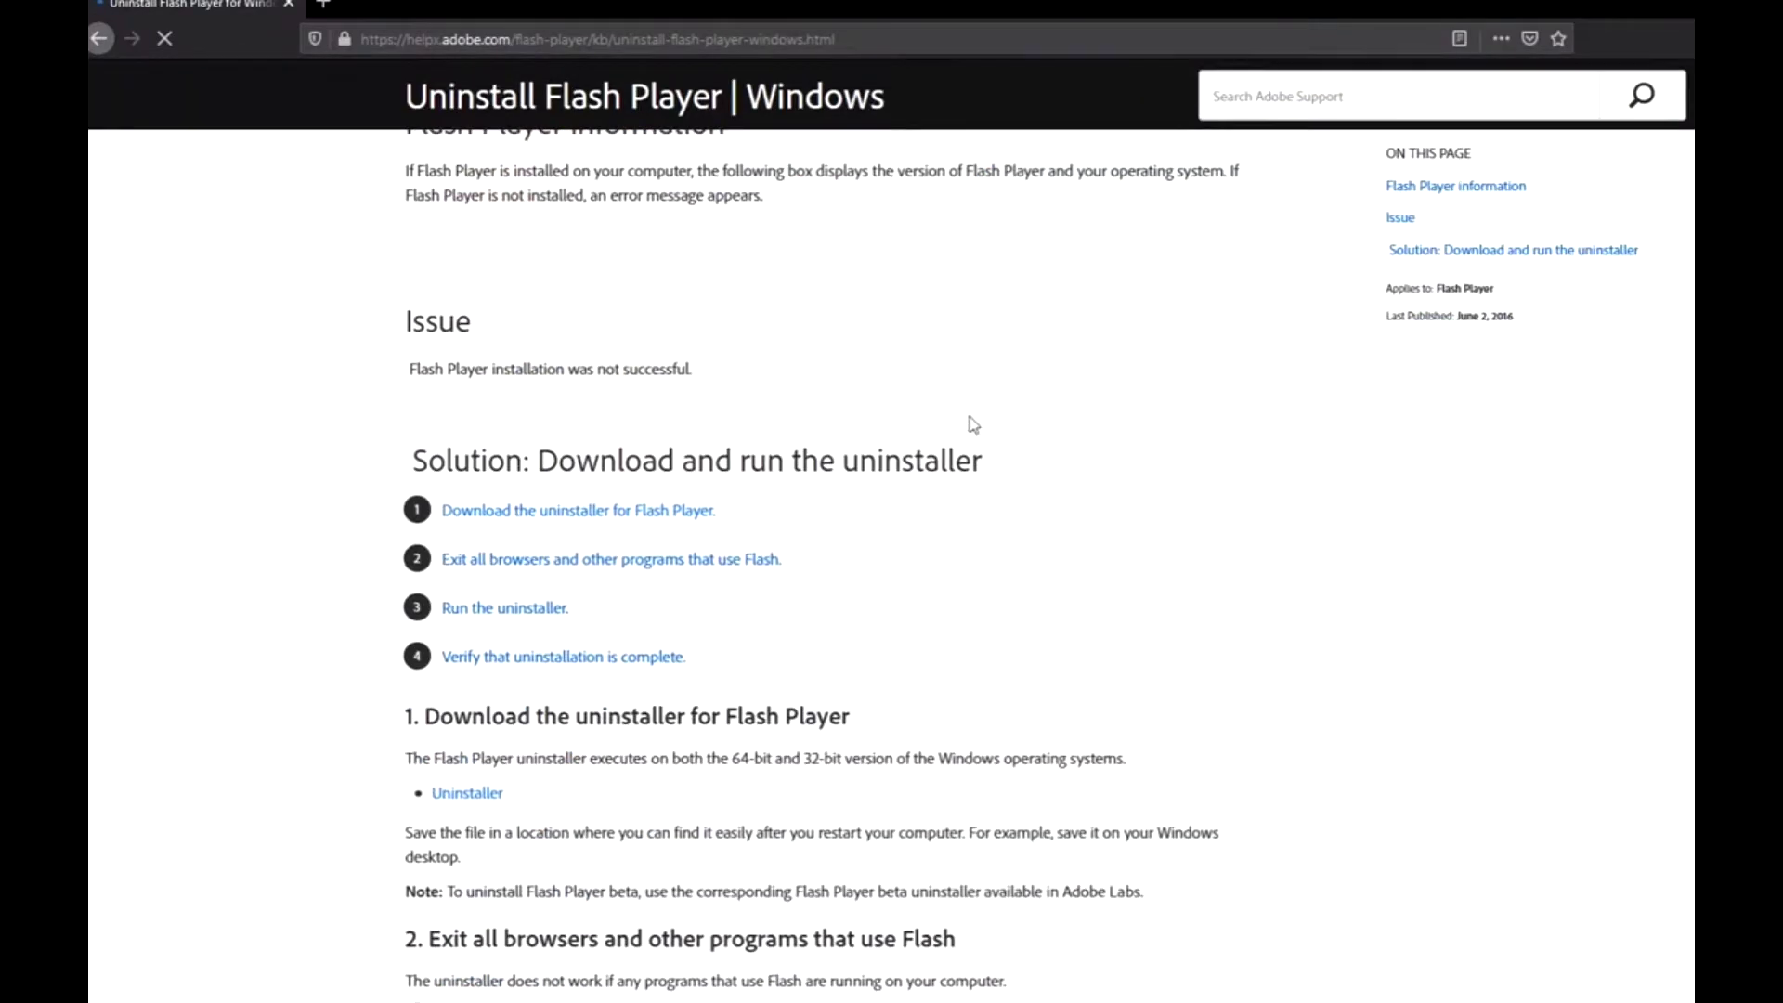
- Download the Flash Player uninstaller to the Downloads folder as uninstall_flash_player.exe, replacing the existing file
scroll(970, 423, down, 2)
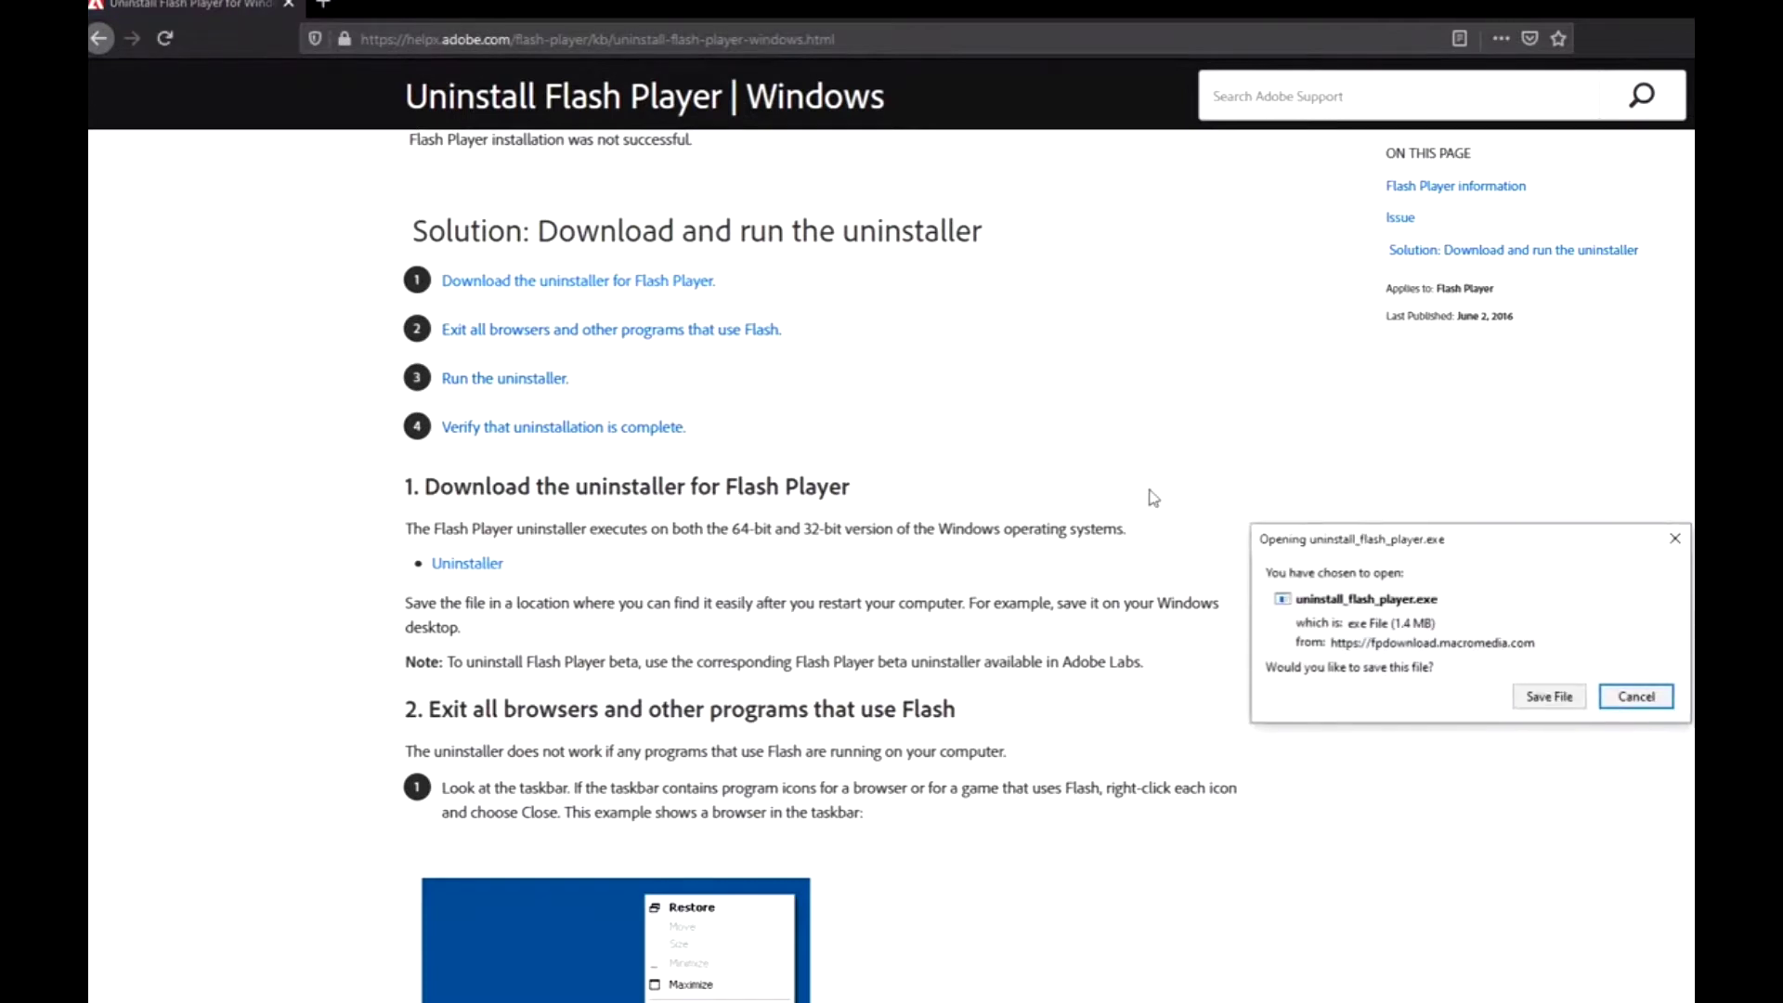
click(1545, 696)
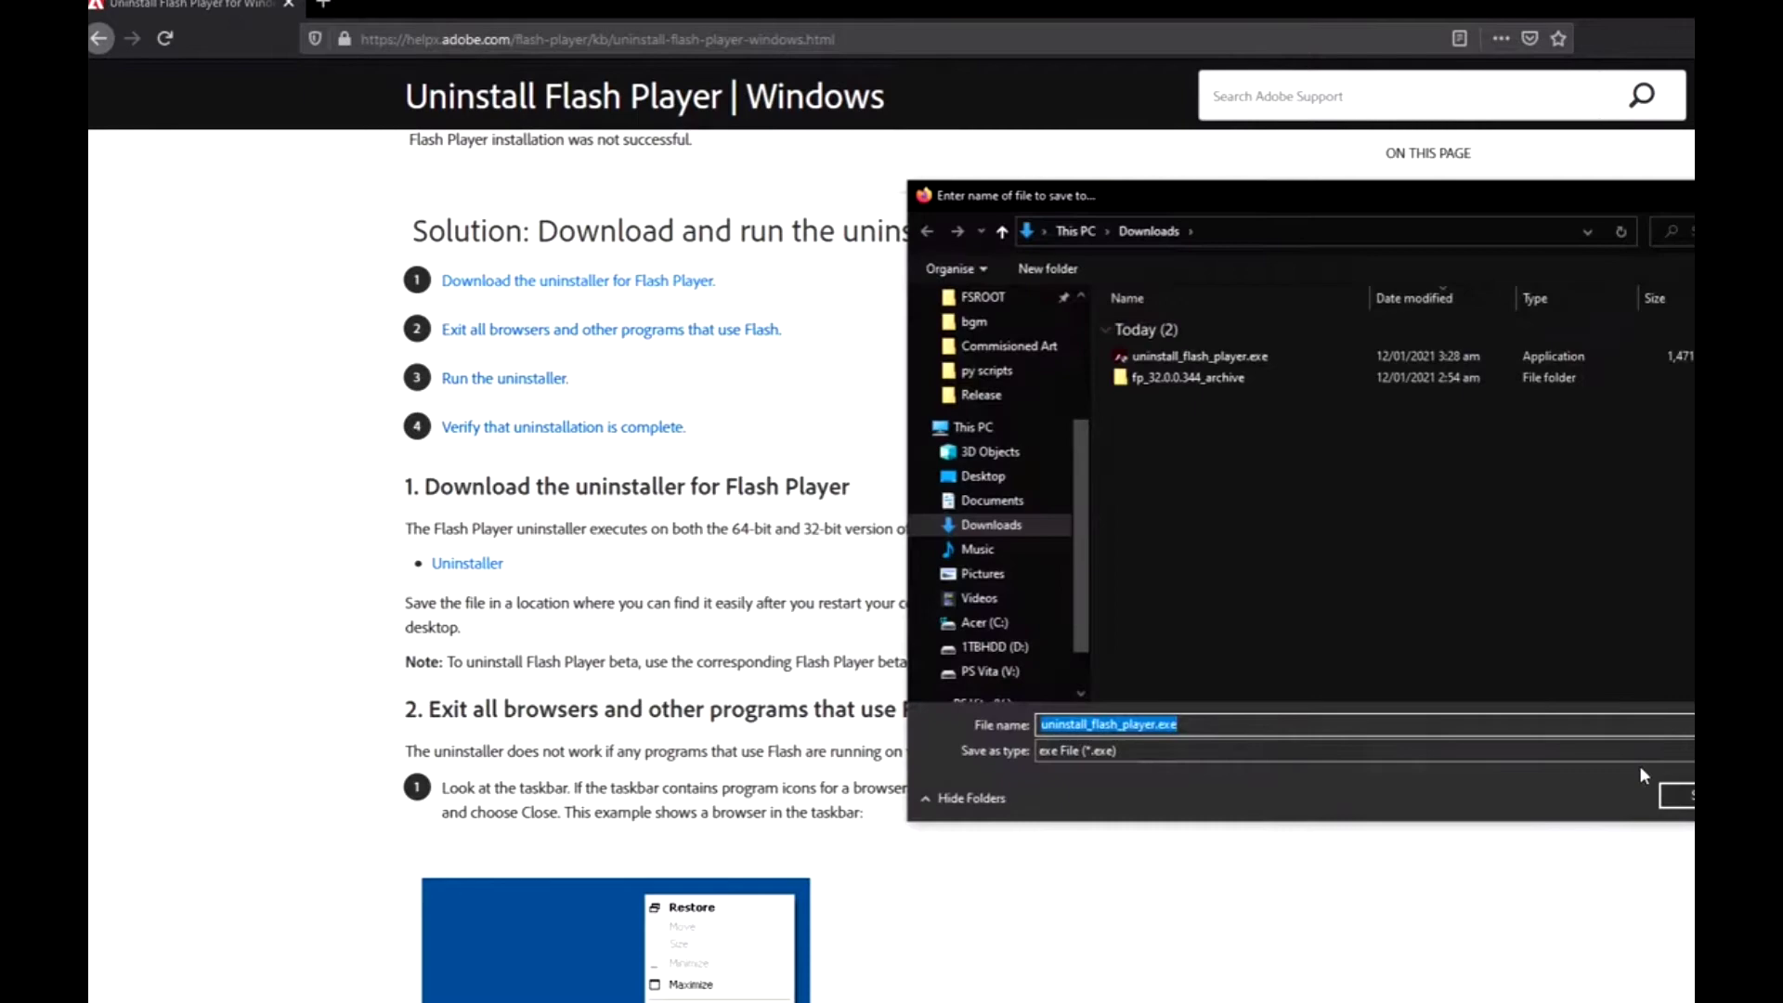
click(1676, 794)
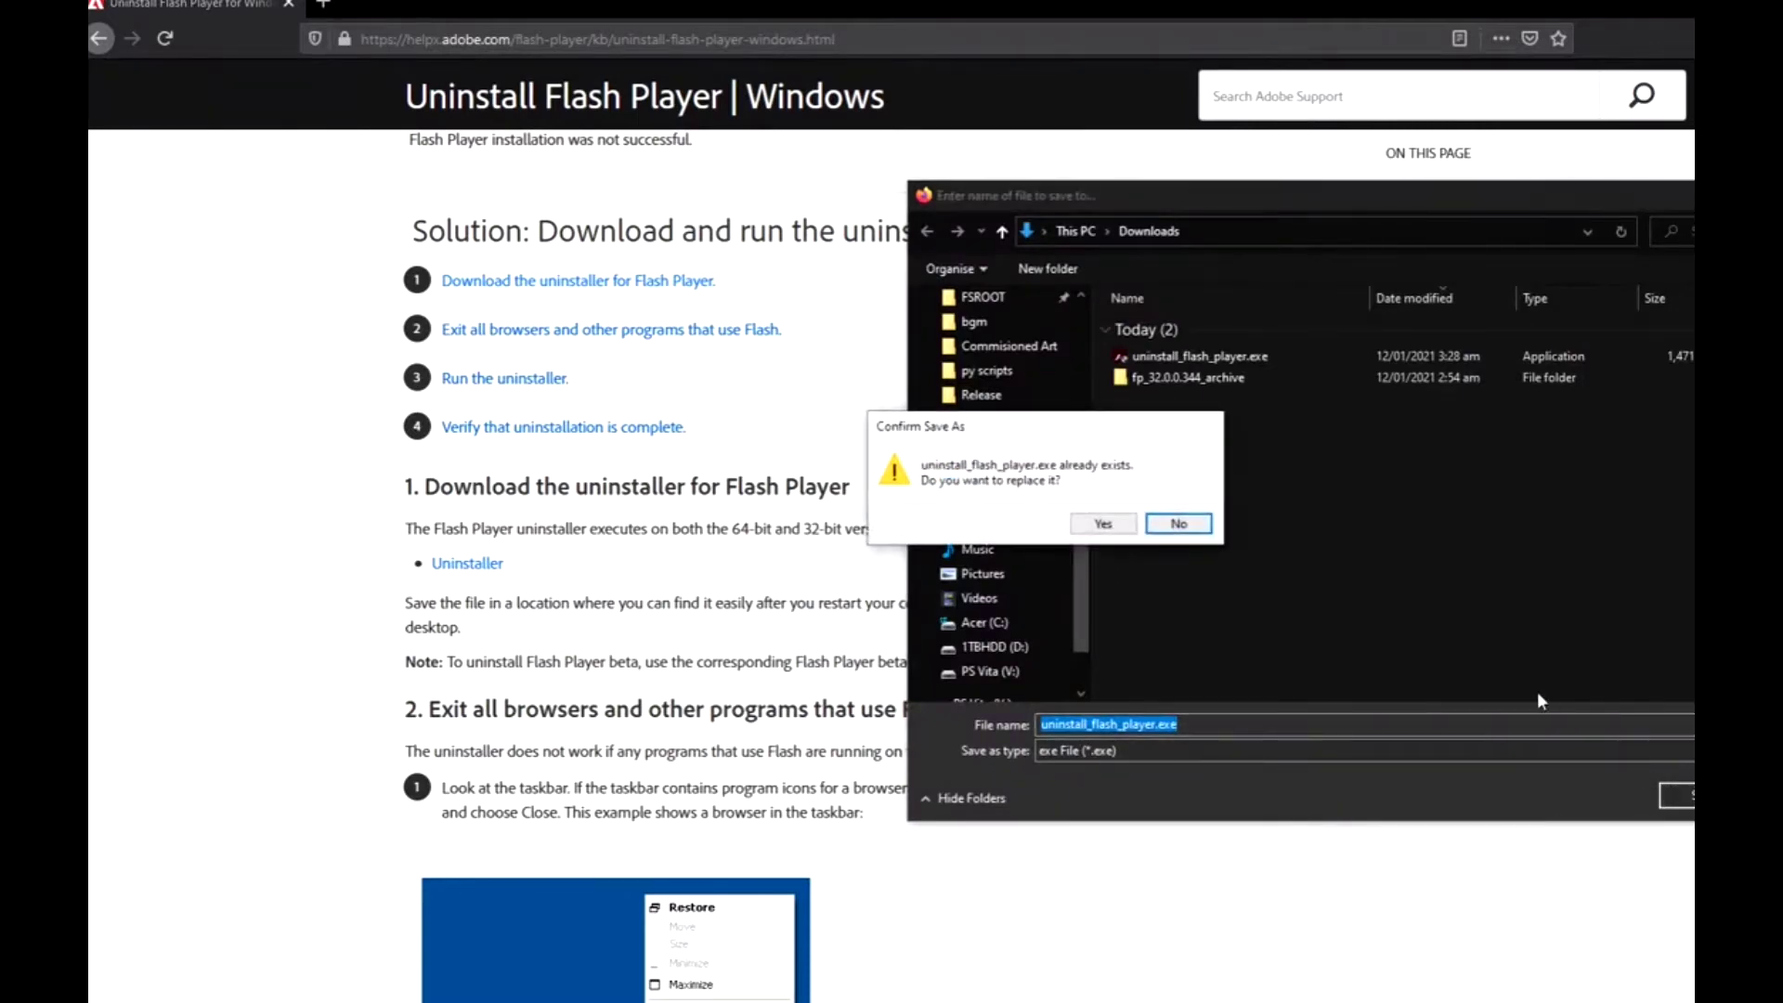
key(Left)
key(Return)
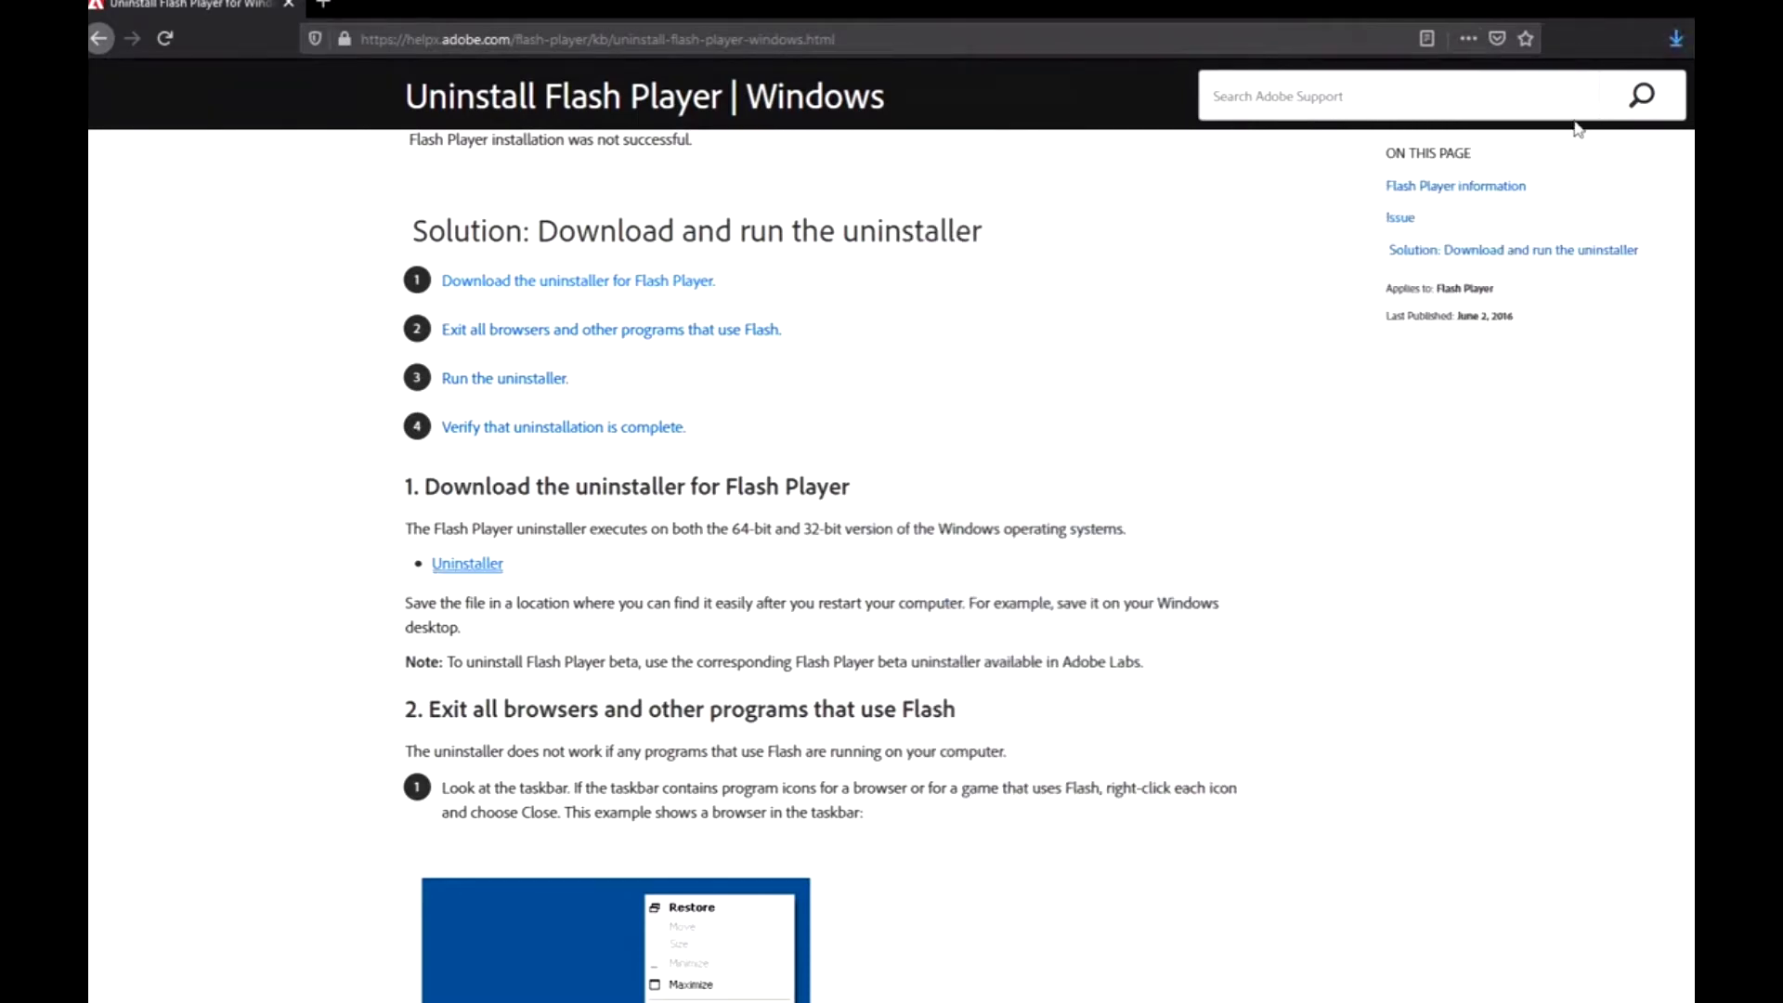
- Run the downloaded uninstall_flash_player.exe and uninstall Adobe Flash Player from the computer
click(1675, 39)
click(1568, 84)
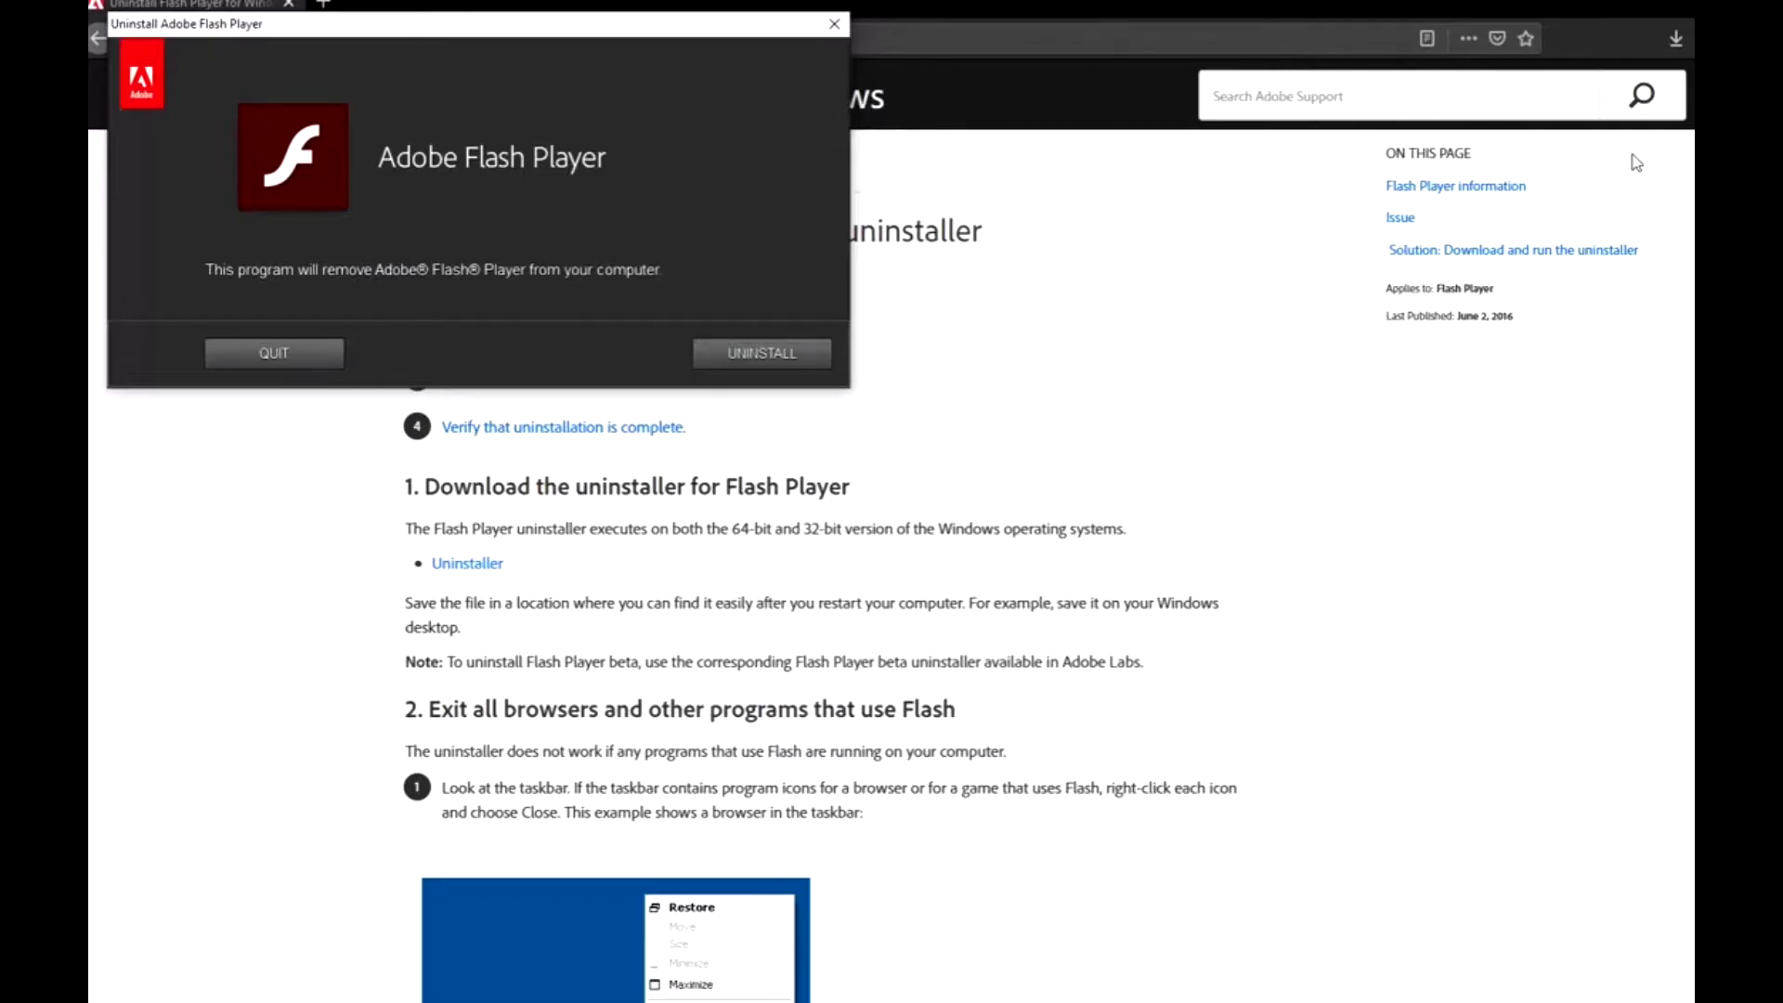
key(Return)
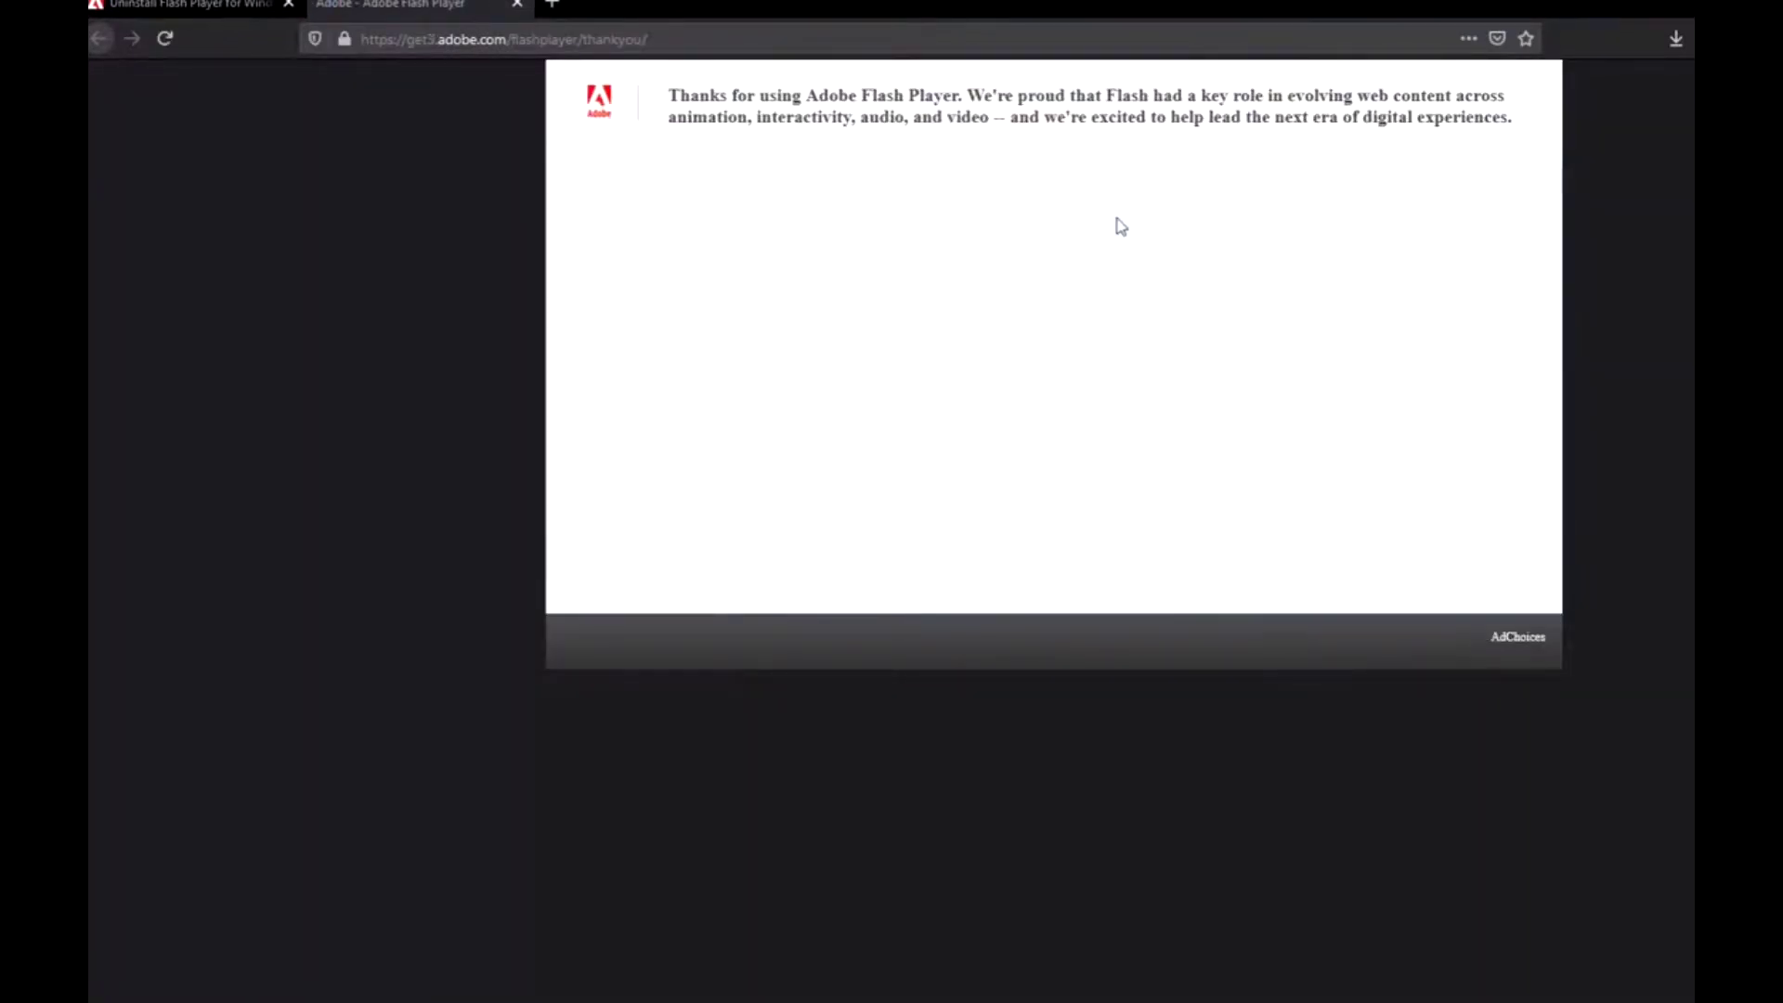
- Close the Adobe thank-you page and the browser window with the uninstall instructions, returning to the Downloads folder
click(517, 3)
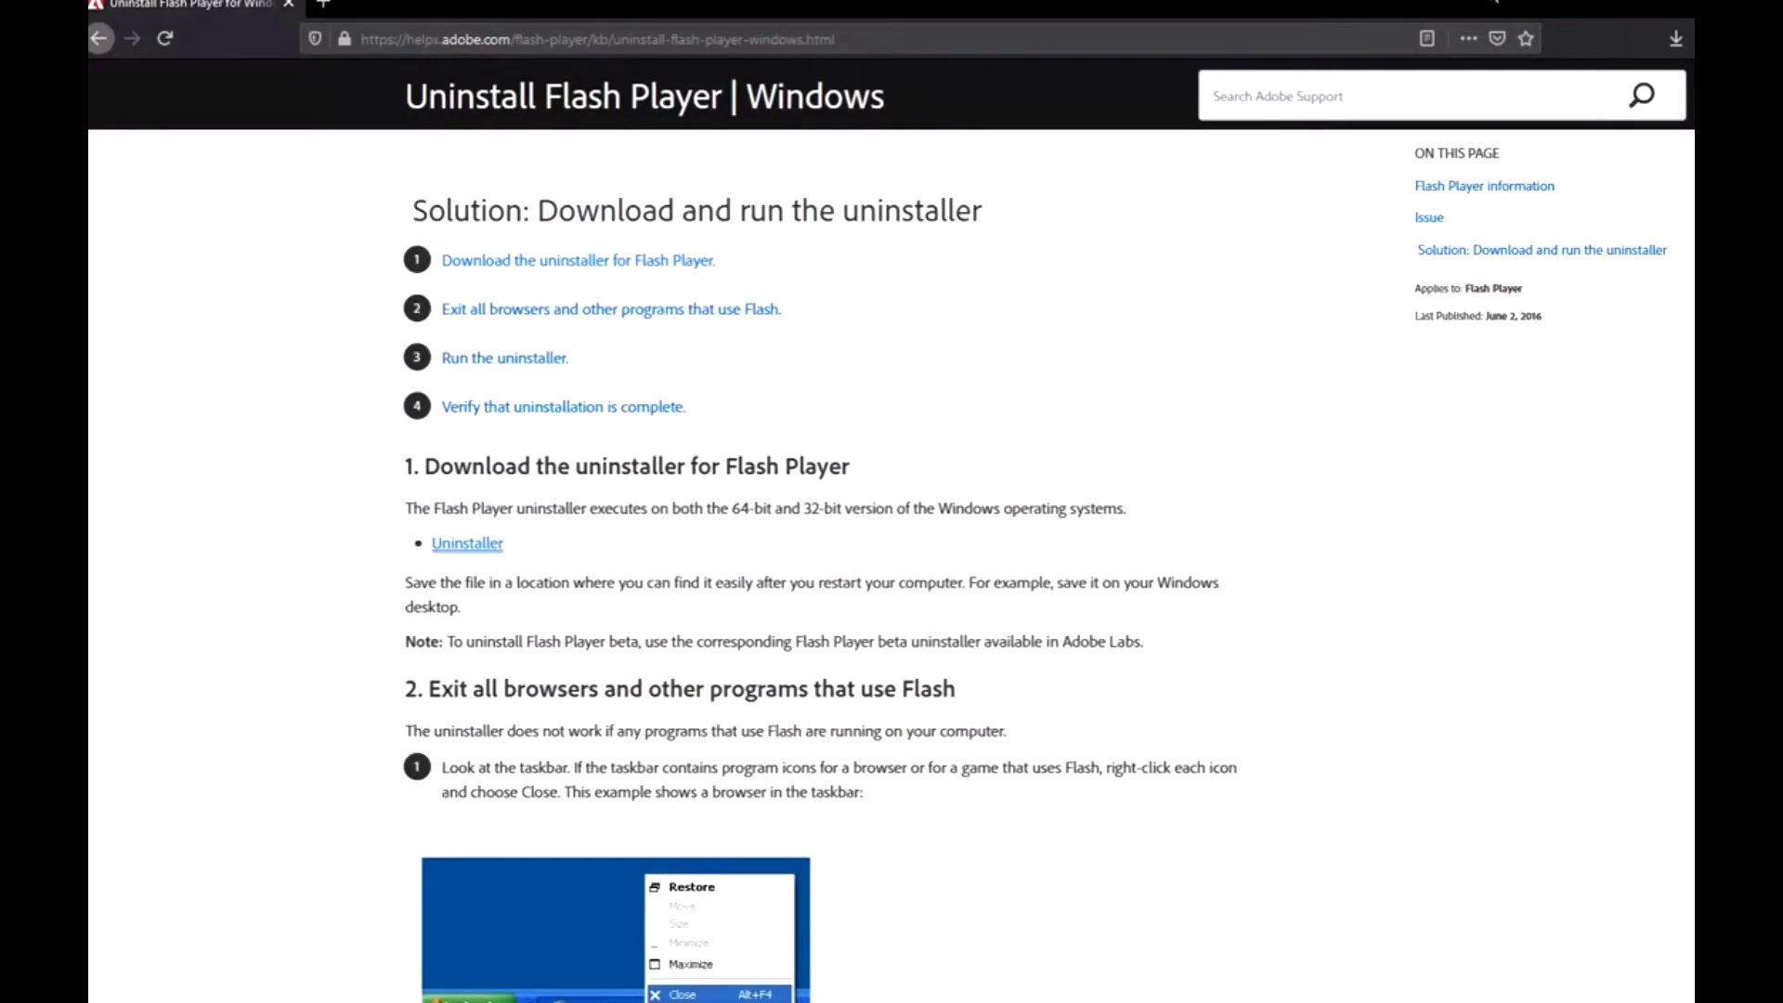
drag(1485, 8, 1450, 284)
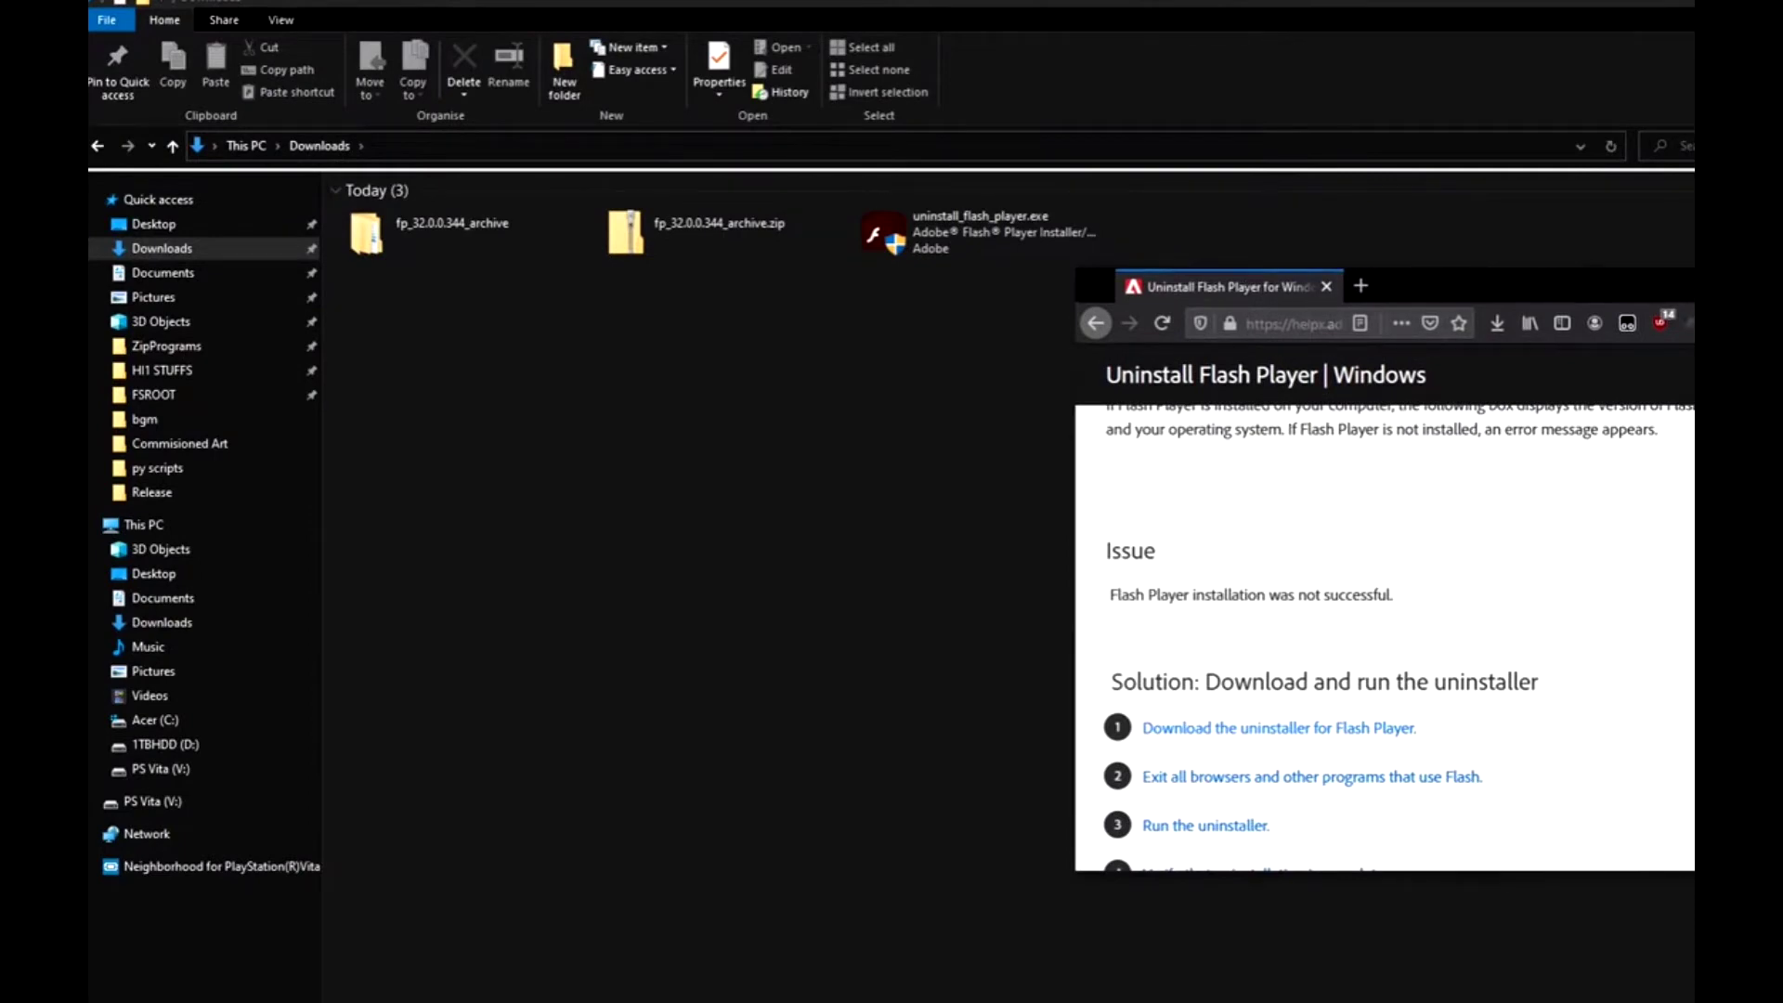
key(ctrl+w)
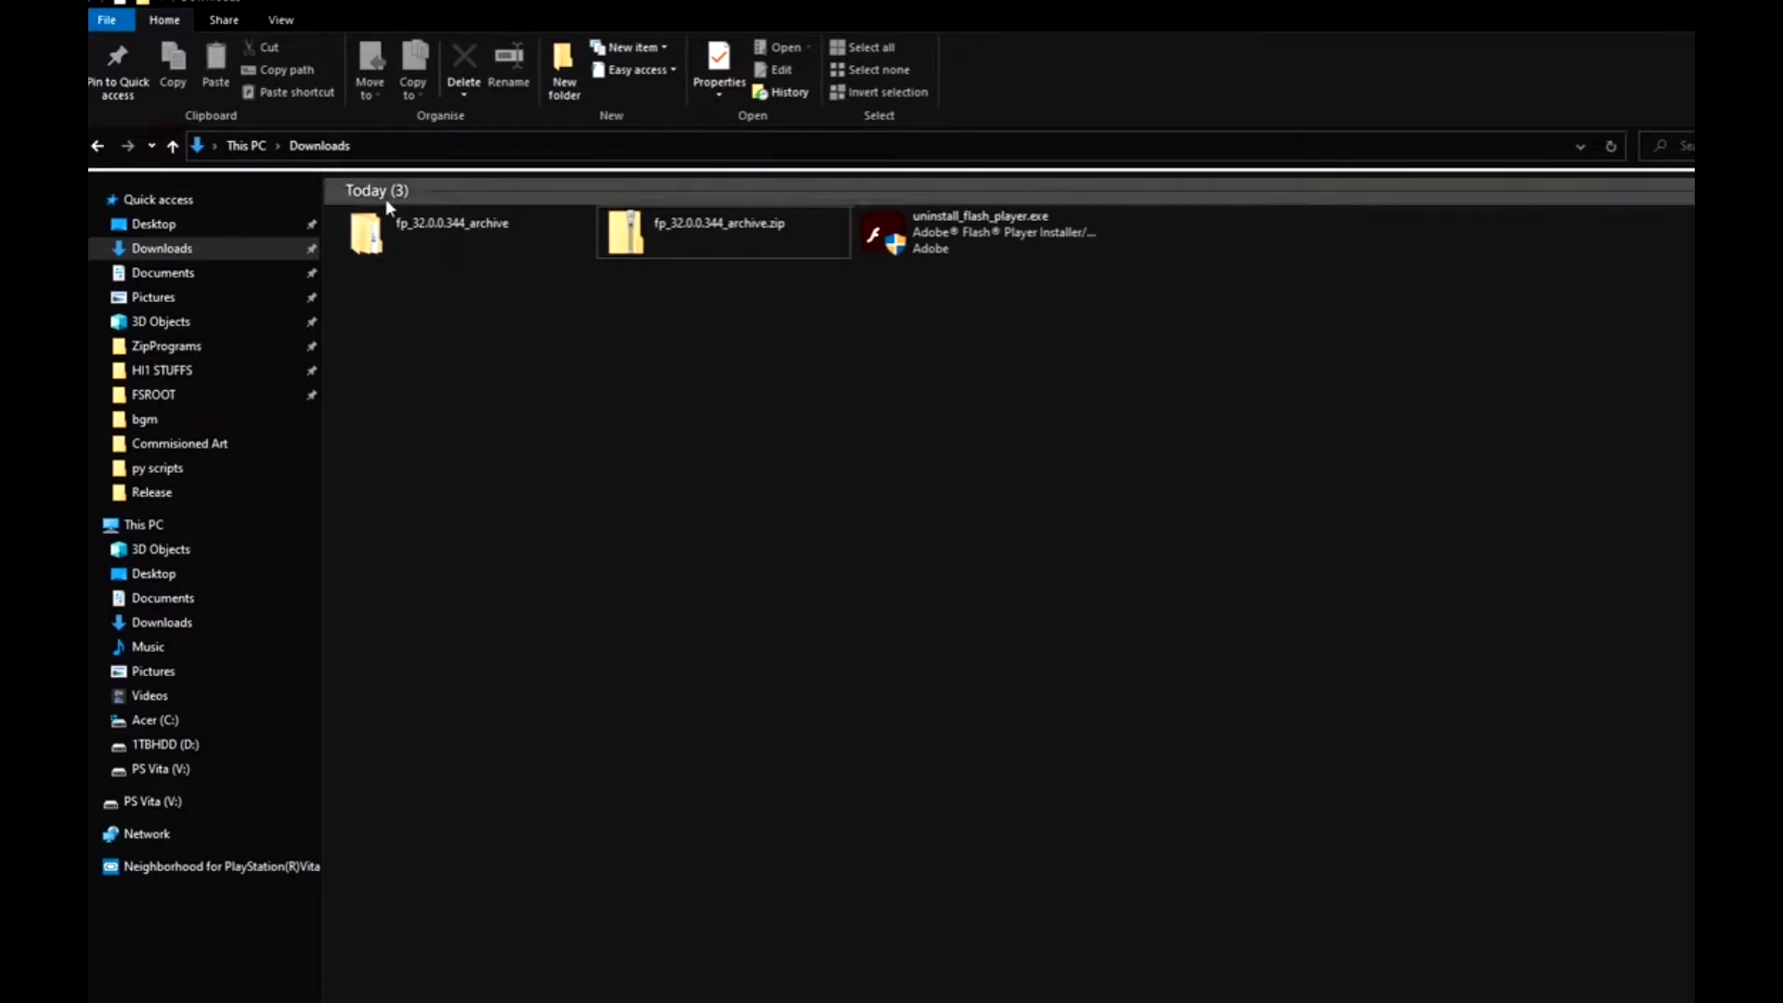
- Open the 32_0_r0_344 folder inside the fp_32.0.0.344_archive folder in Downloads
double_click(432, 251)
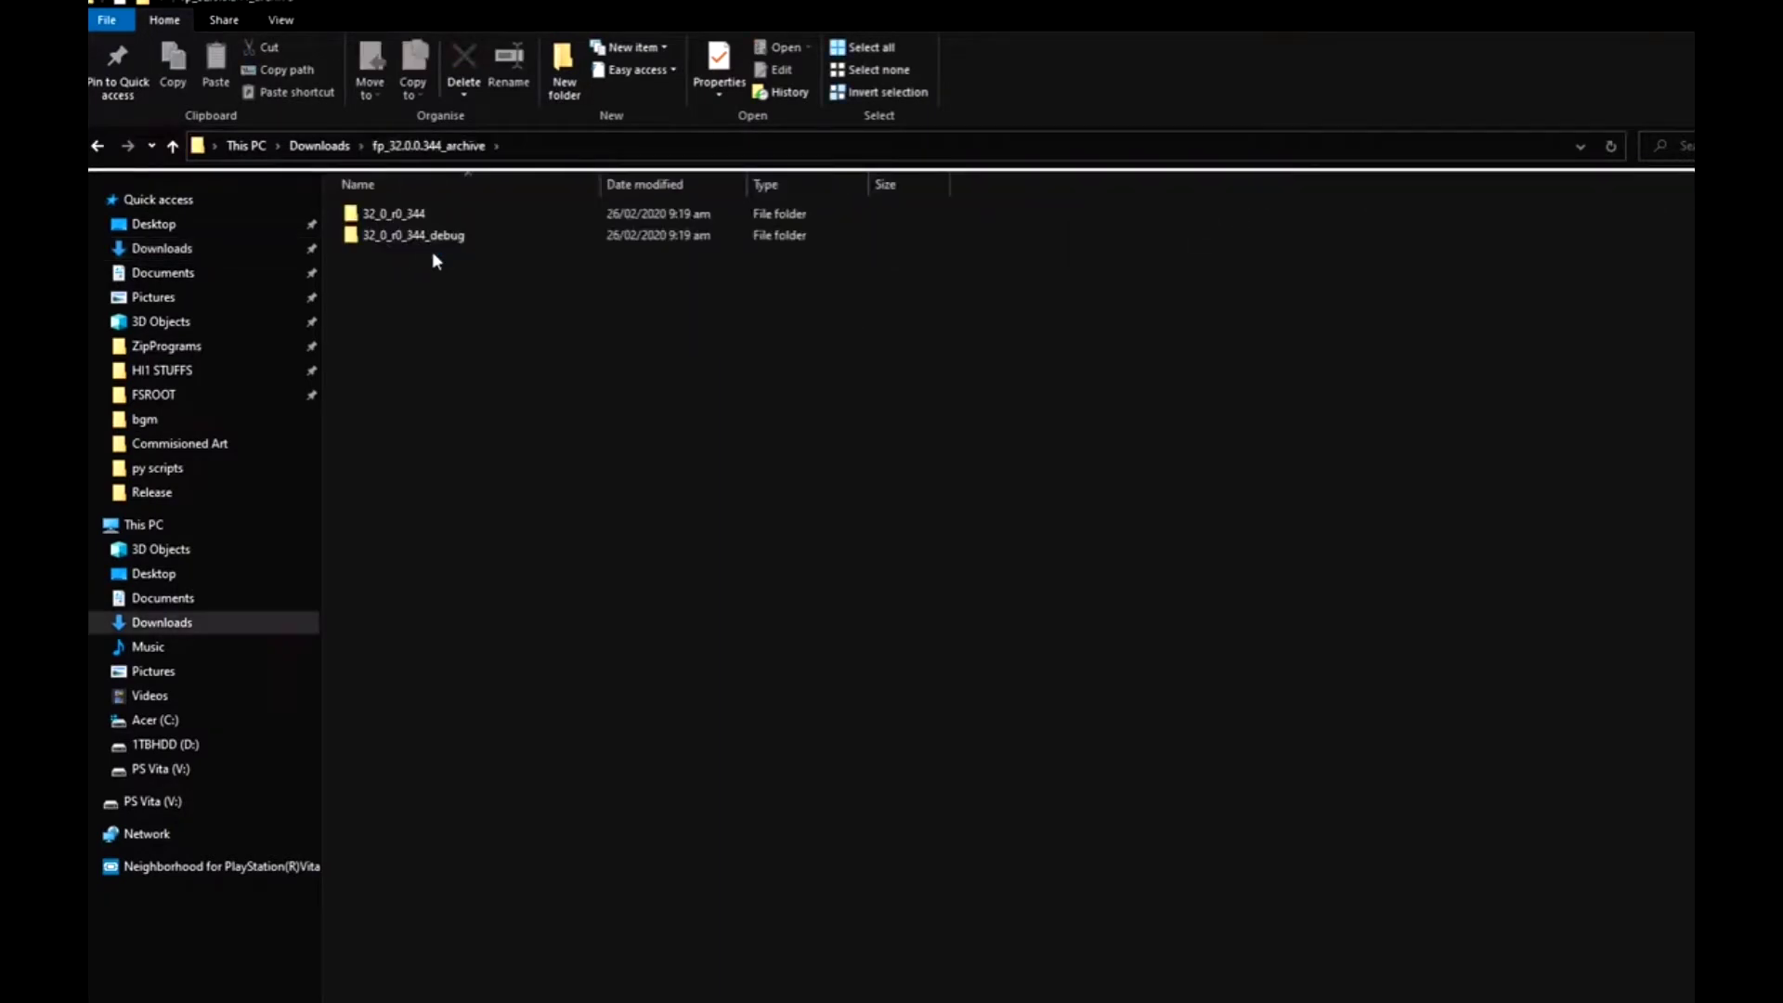
key(Up)
key(Return)
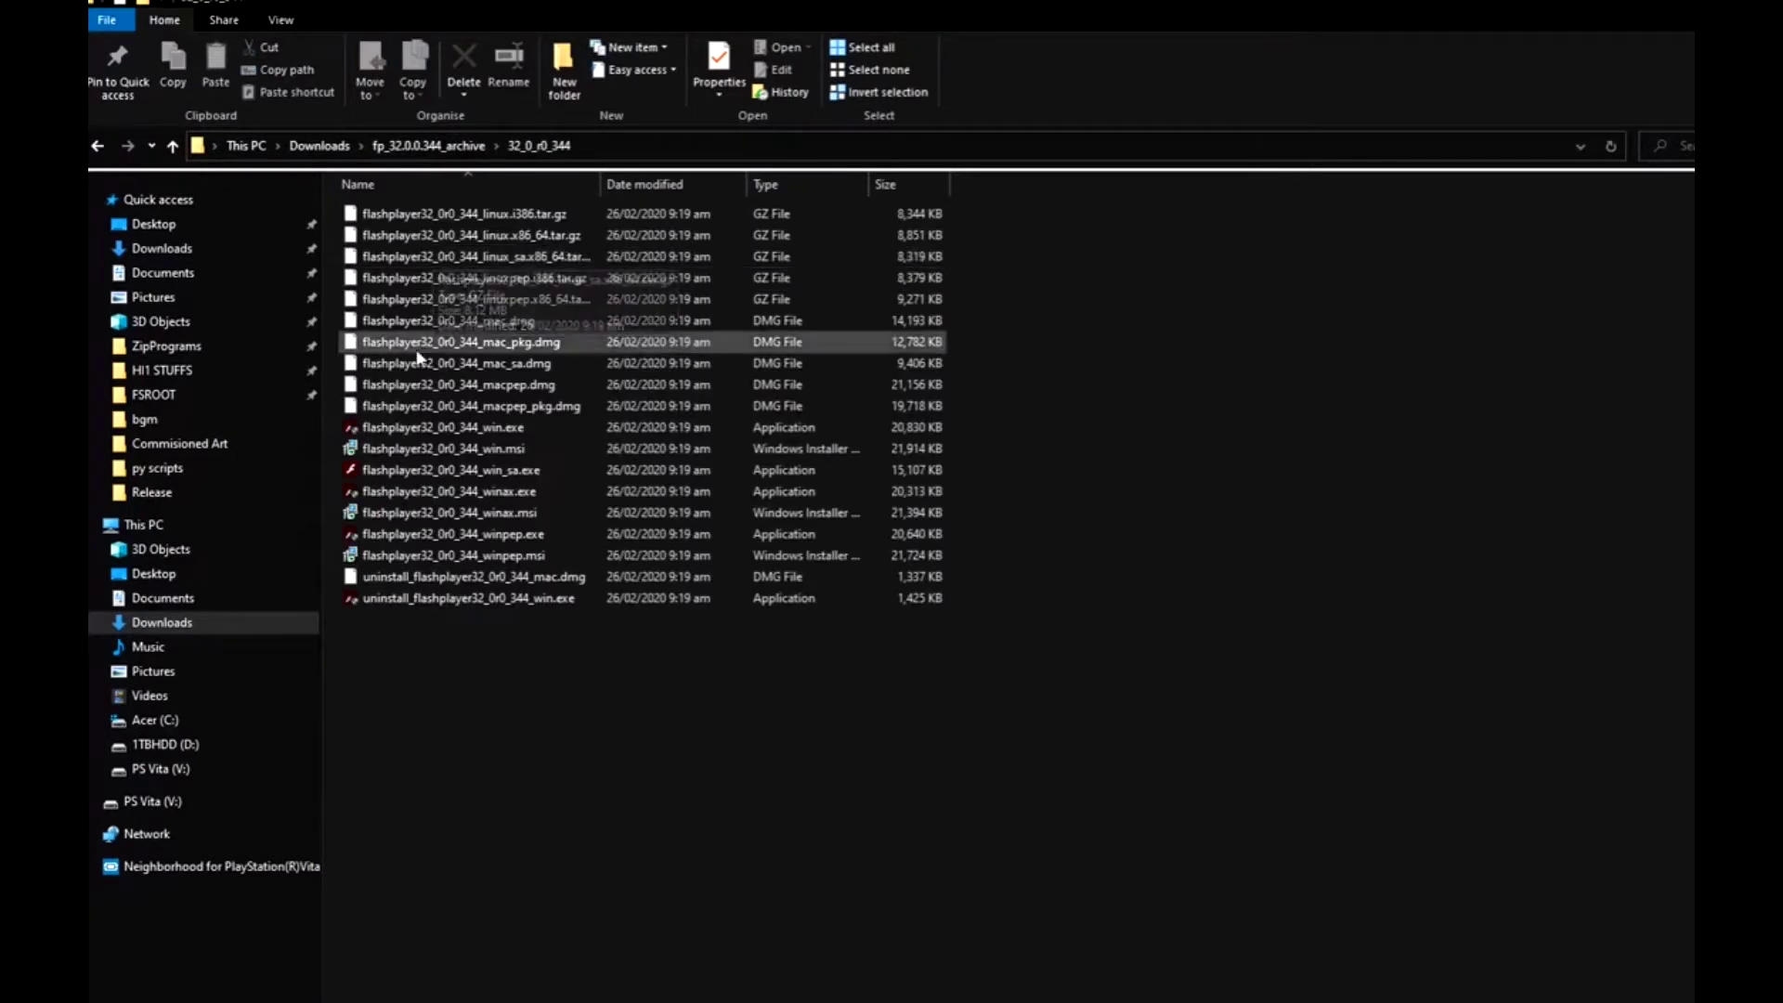
- Run flashplayer32_0r0_344_win.exe, accept the license agreement, install Flash Player and finish the installer
click(404, 428)
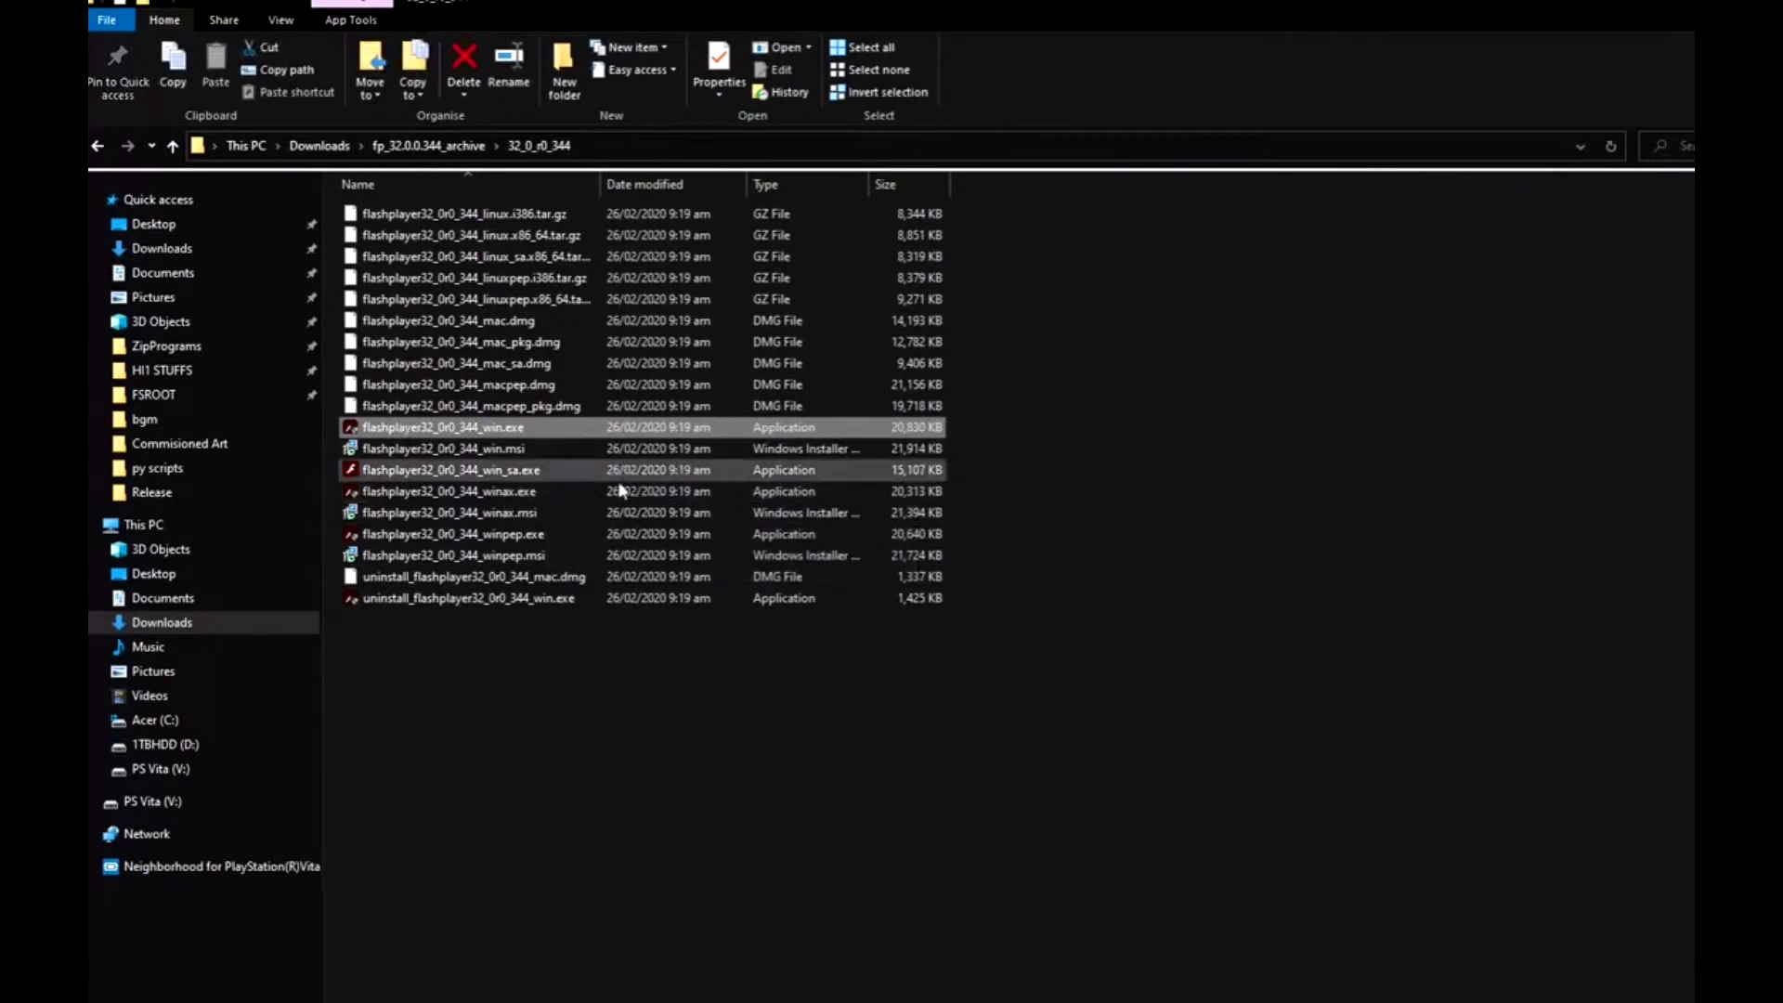
click(570, 504)
click(449, 537)
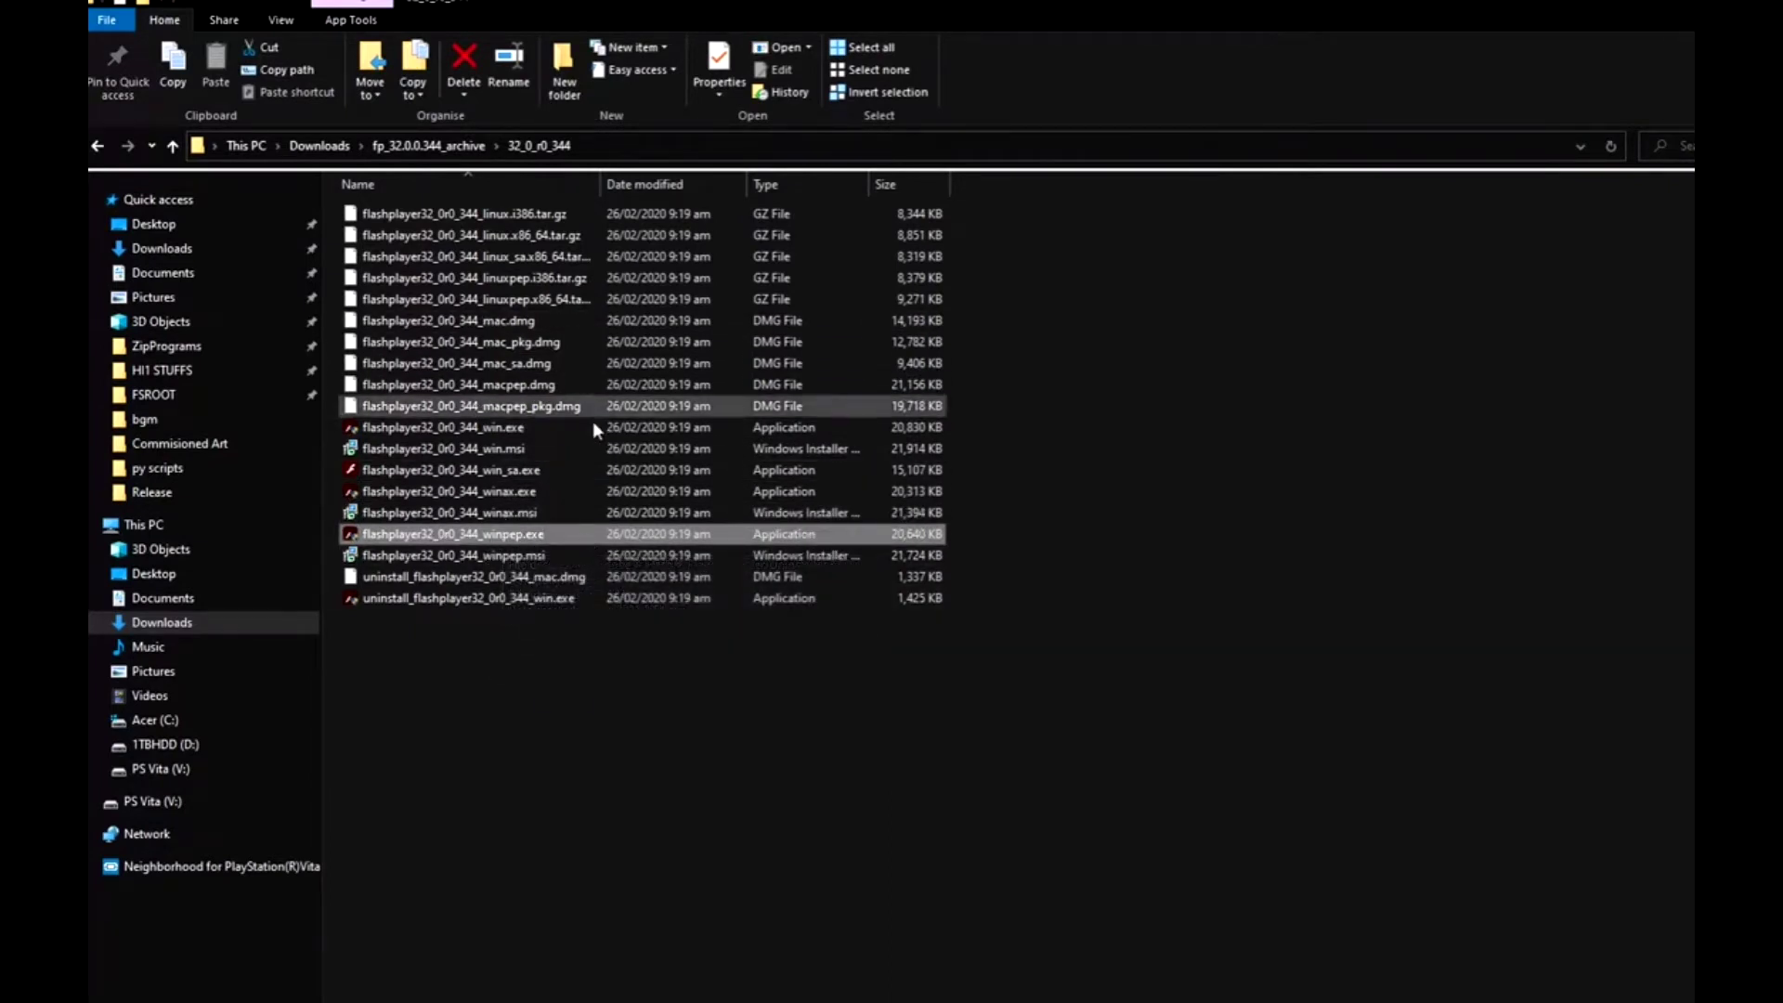
click(537, 432)
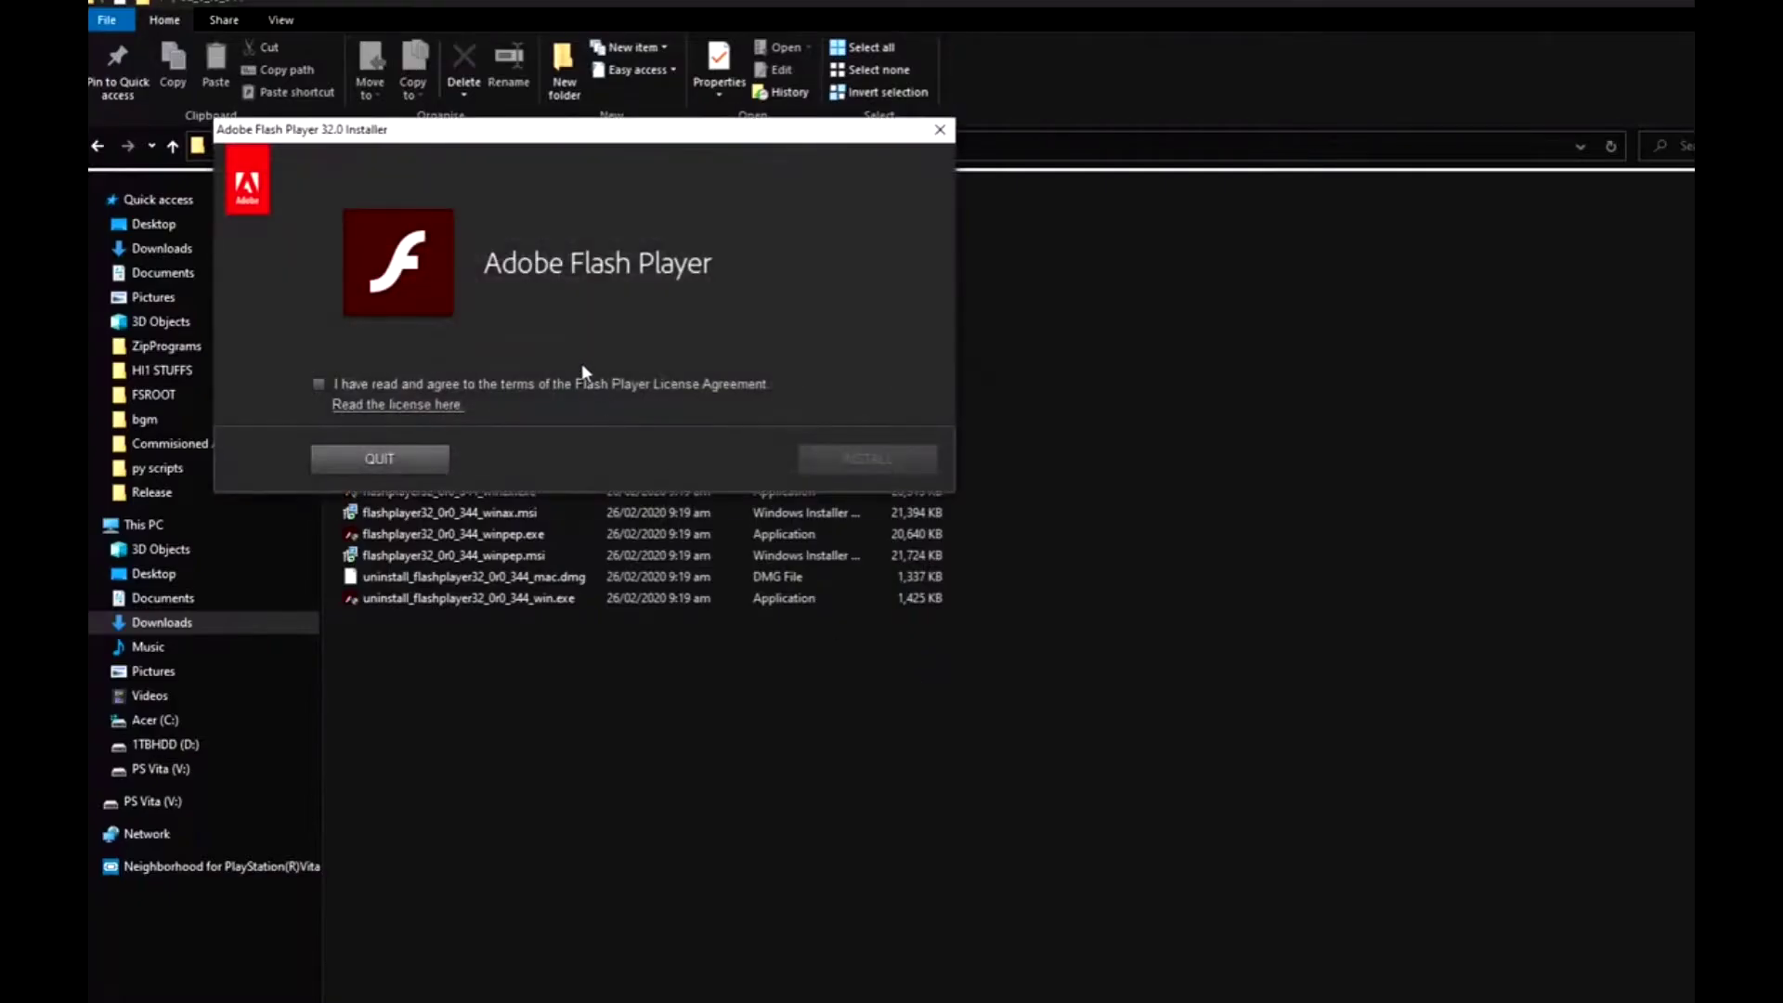
click(588, 378)
click(890, 451)
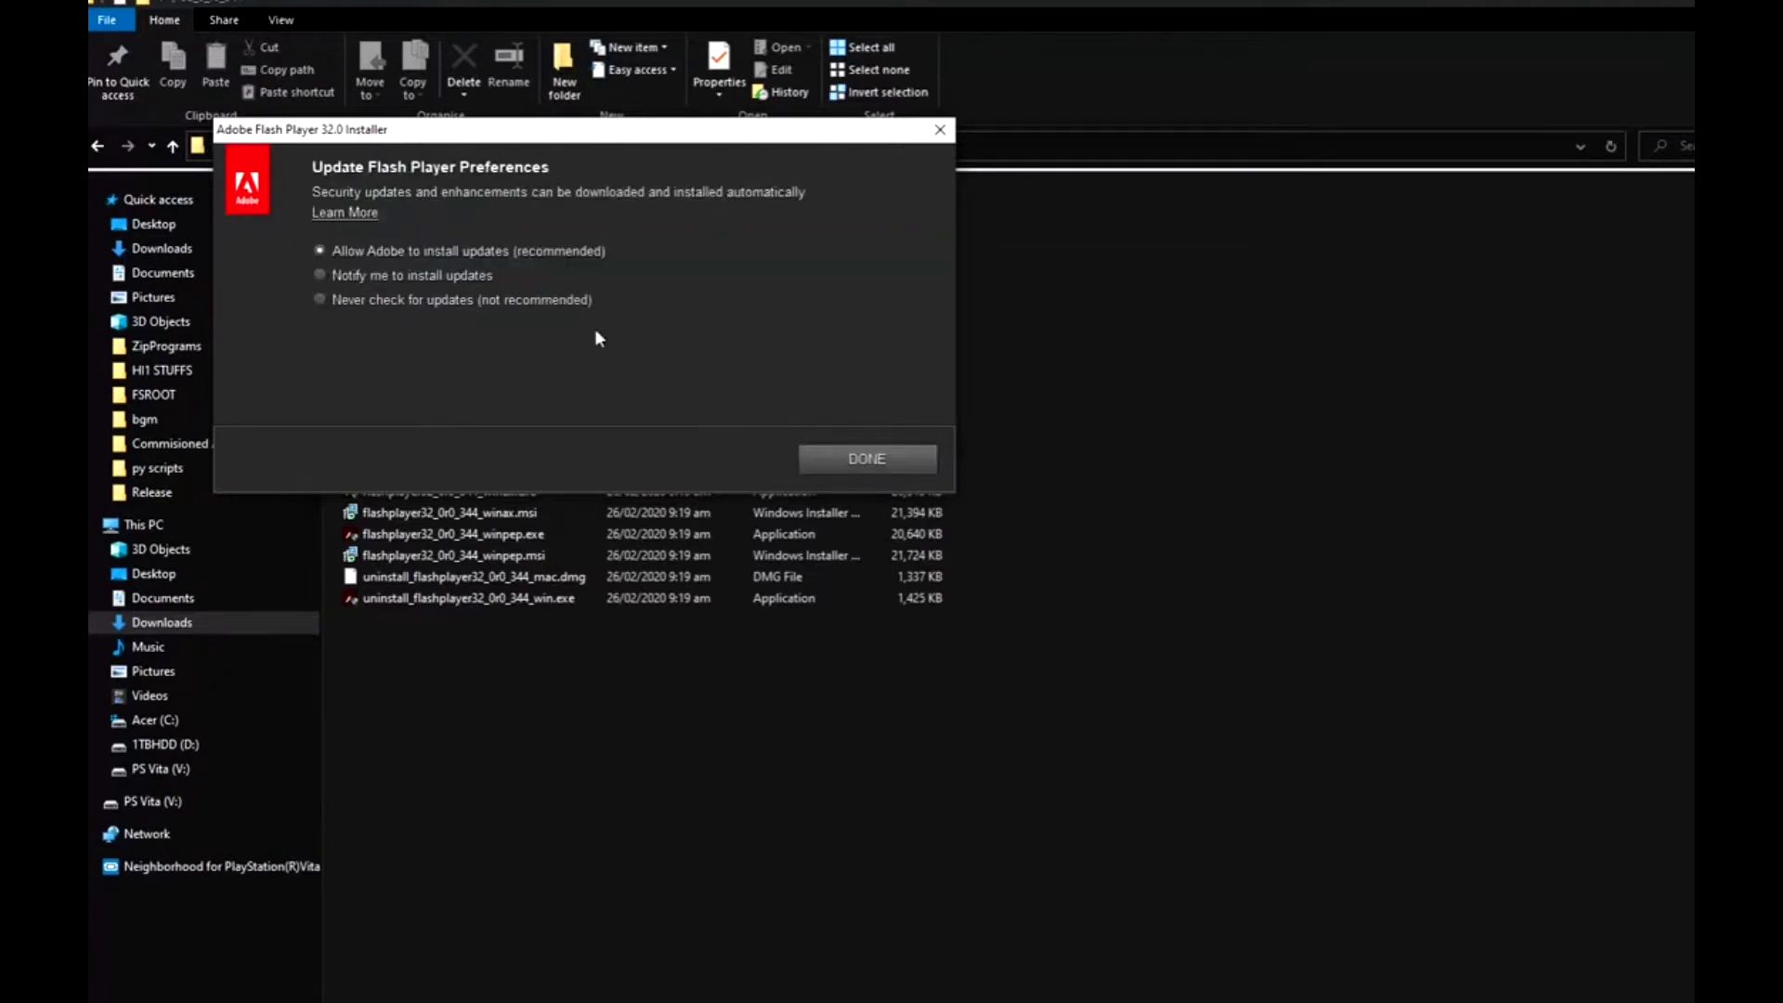
click(851, 456)
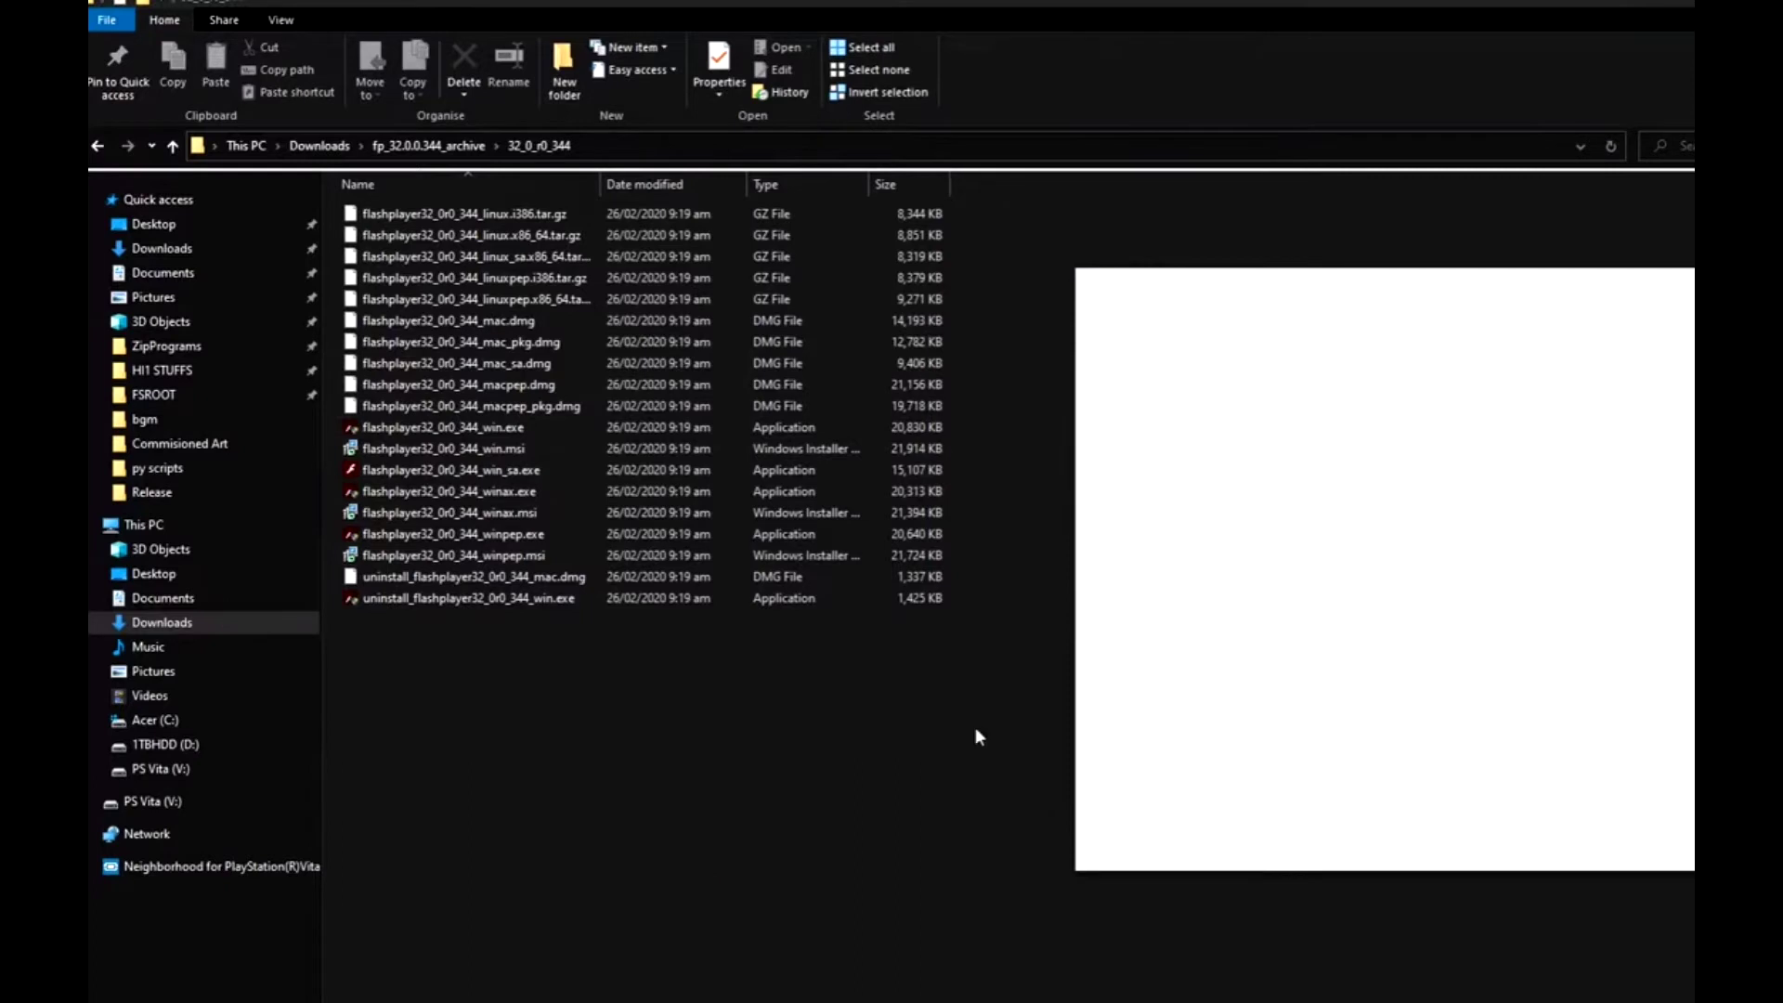
- Switch to a maximized browser window and go to famitama.xyz
drag(1439, 278, 1286, 1)
text(famita)
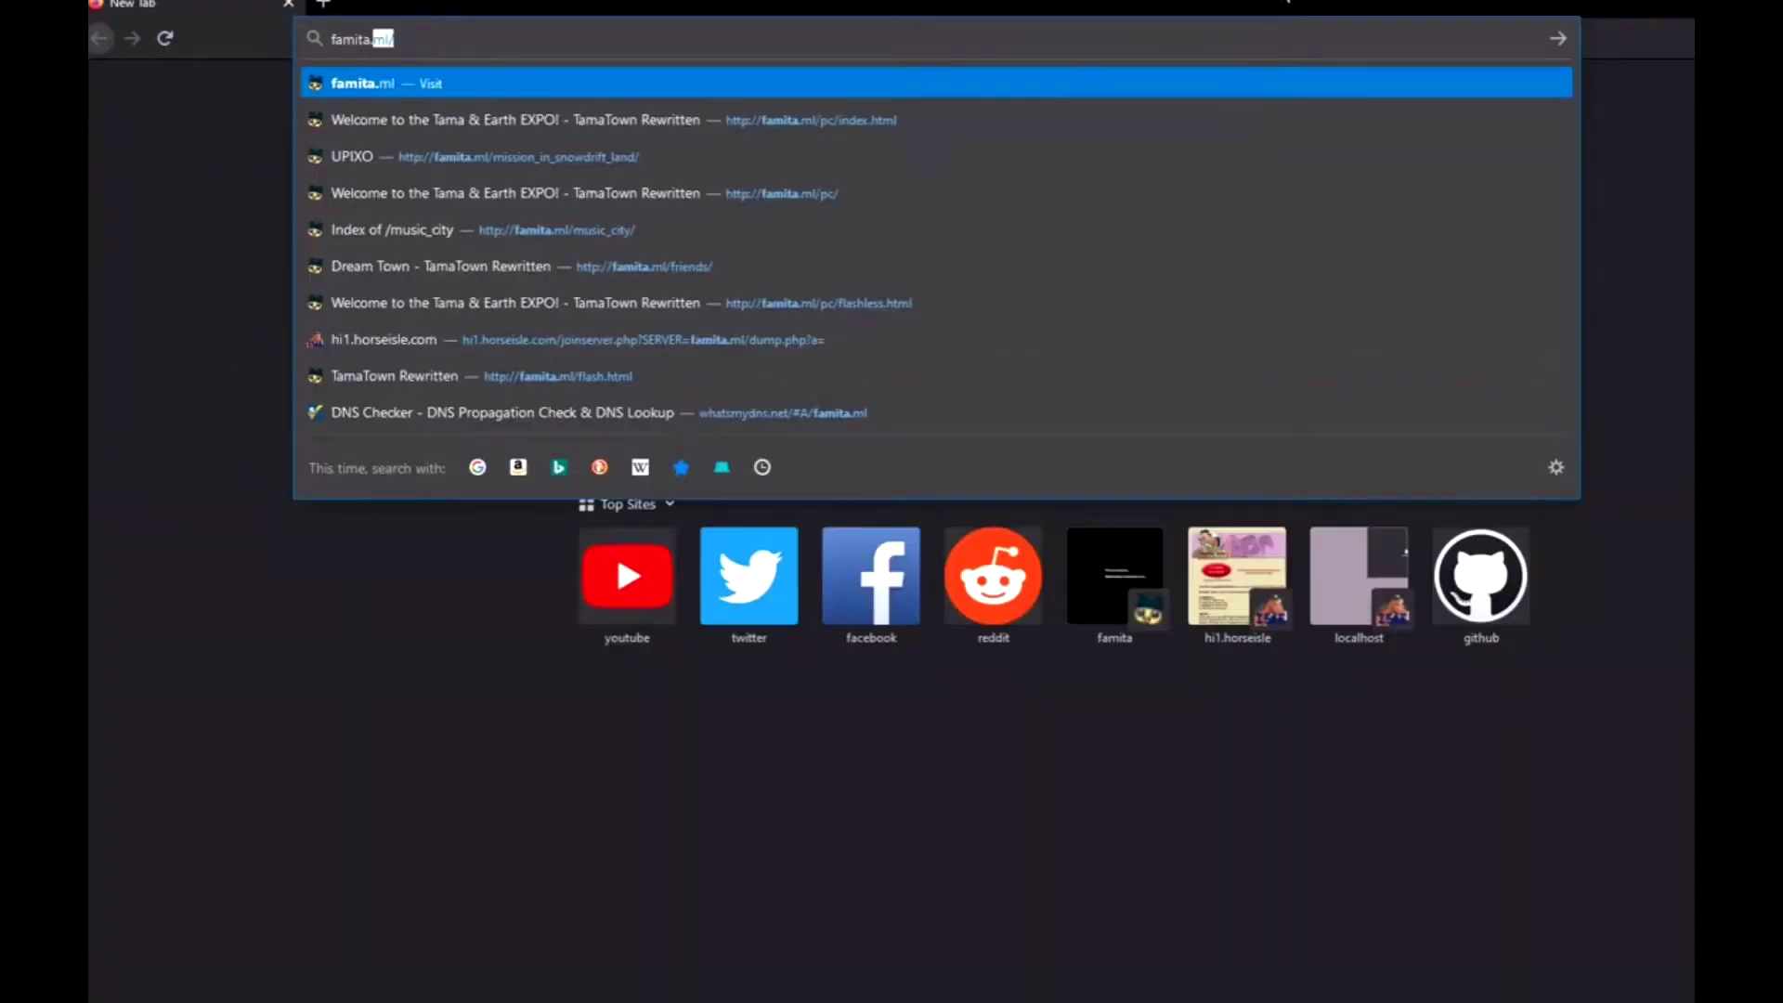
text(ma)
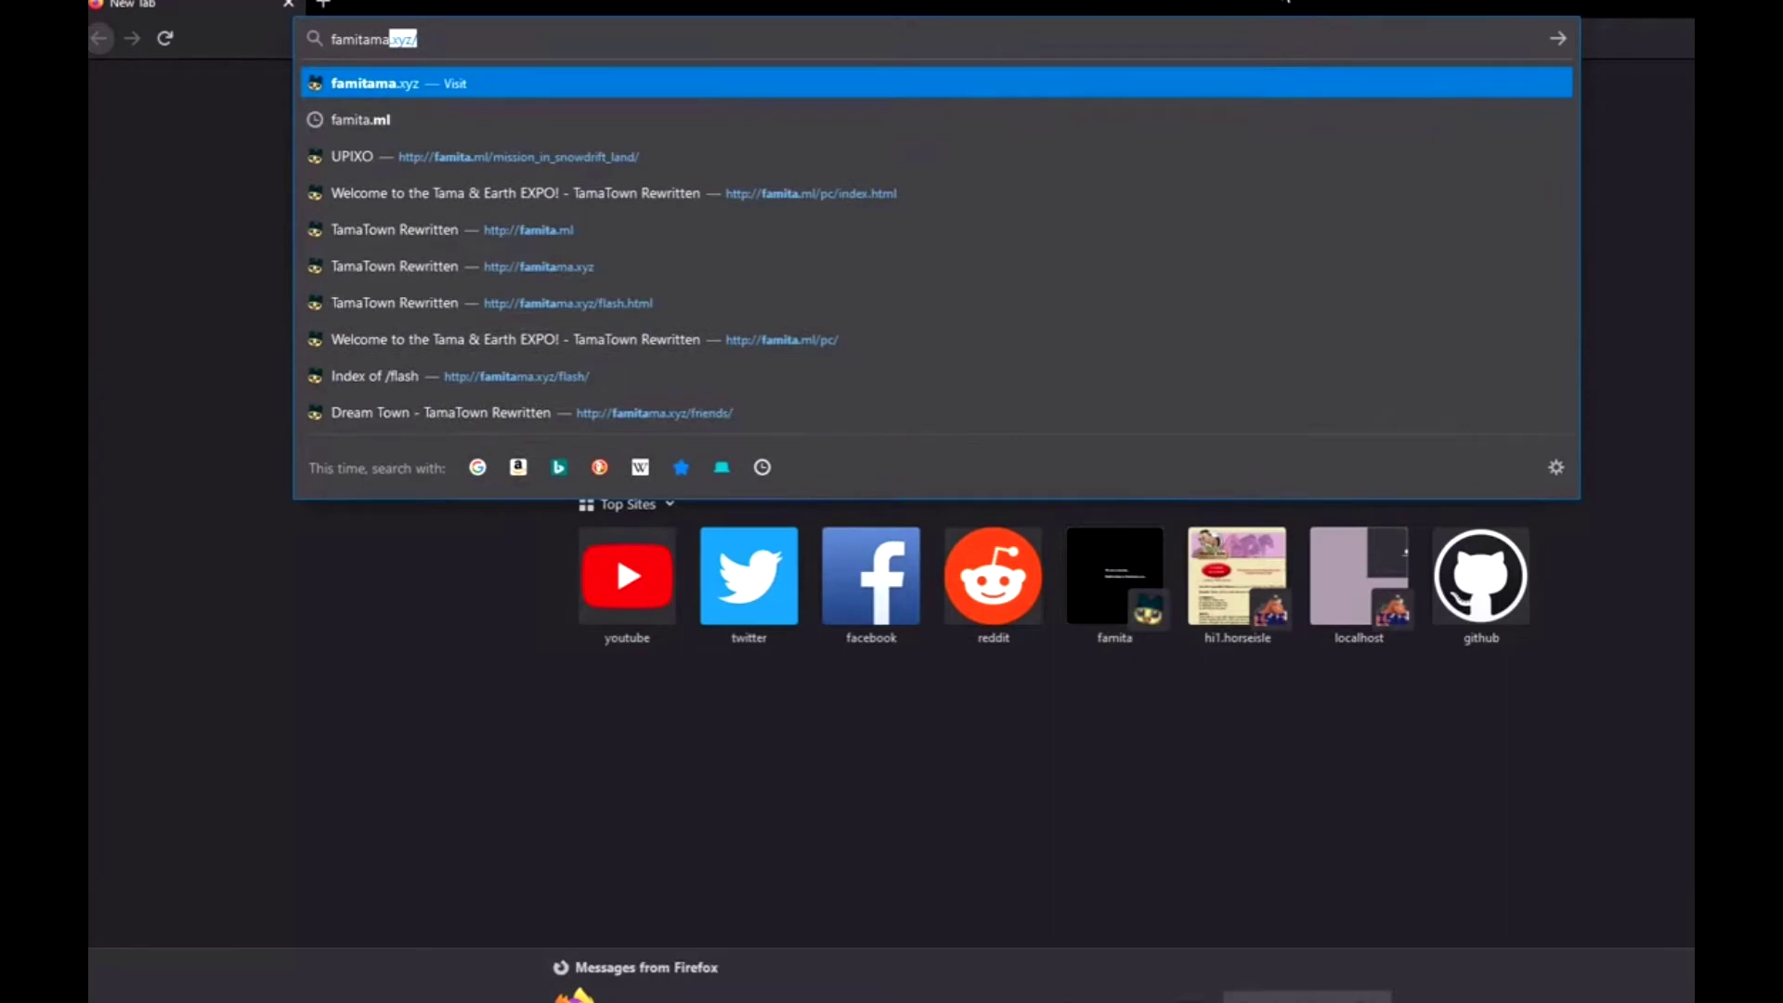
key(Return)
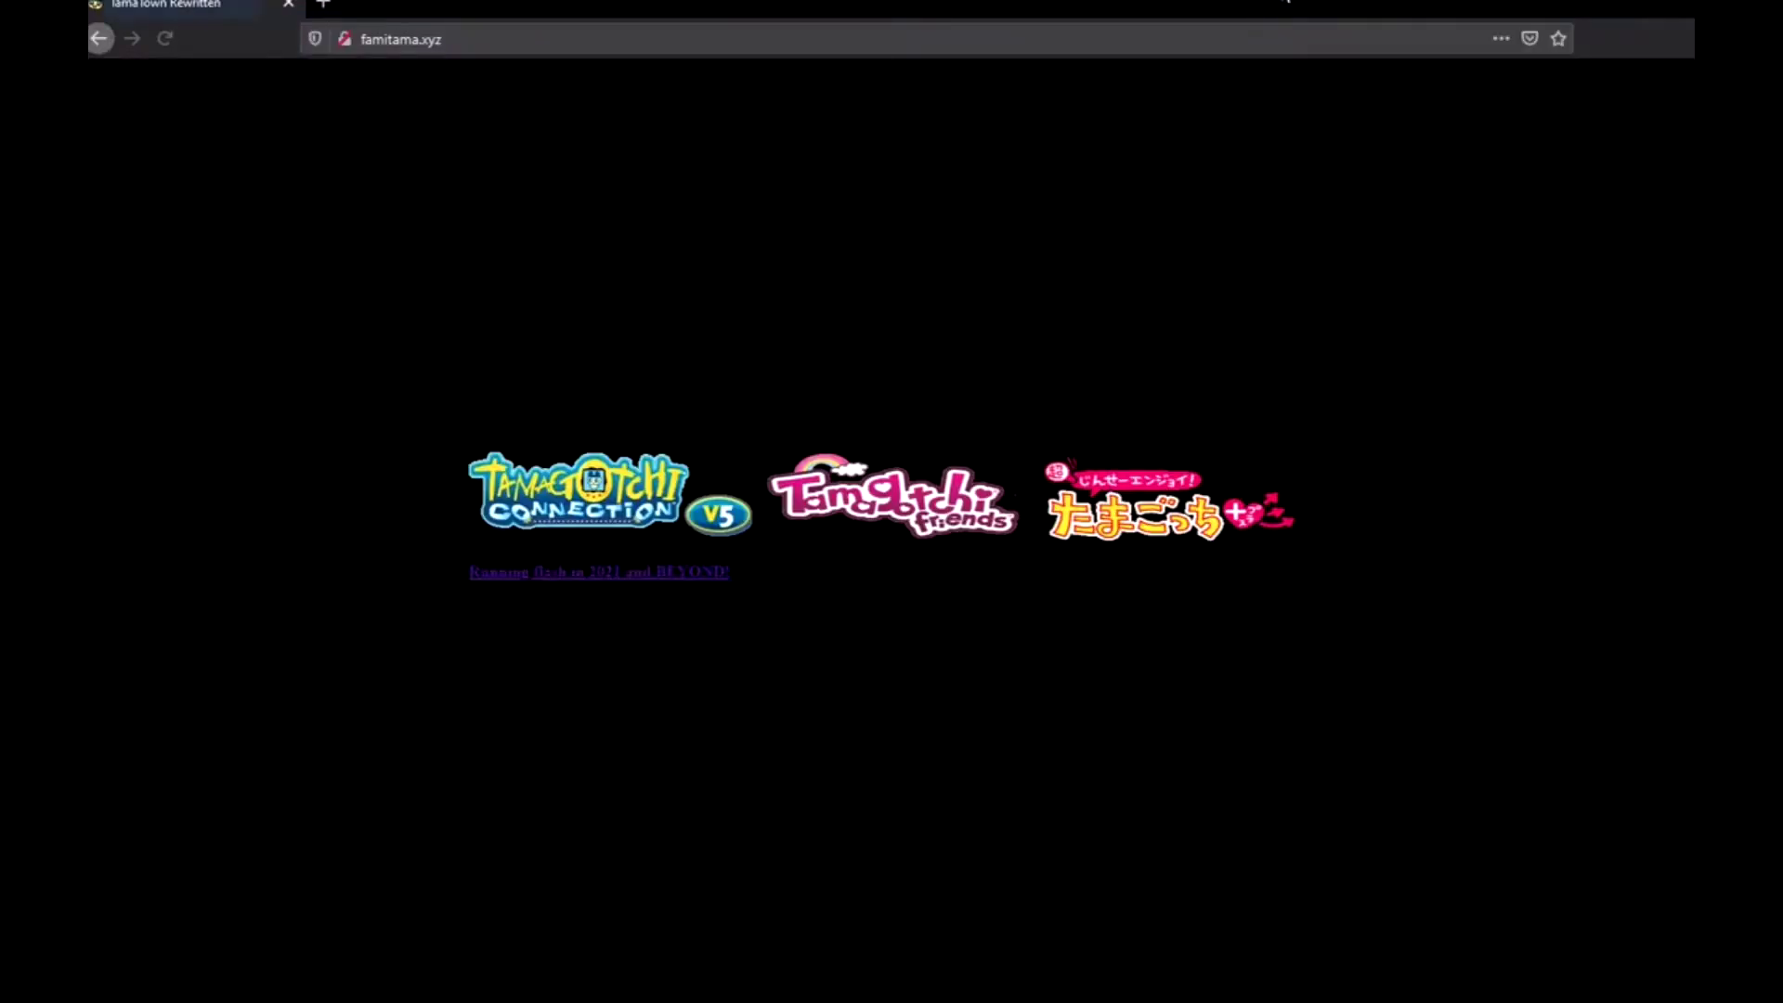
- Open the Tamagotchi Connection V5 page and allow the outdated Adobe Flash plugin to run on it
click(641, 501)
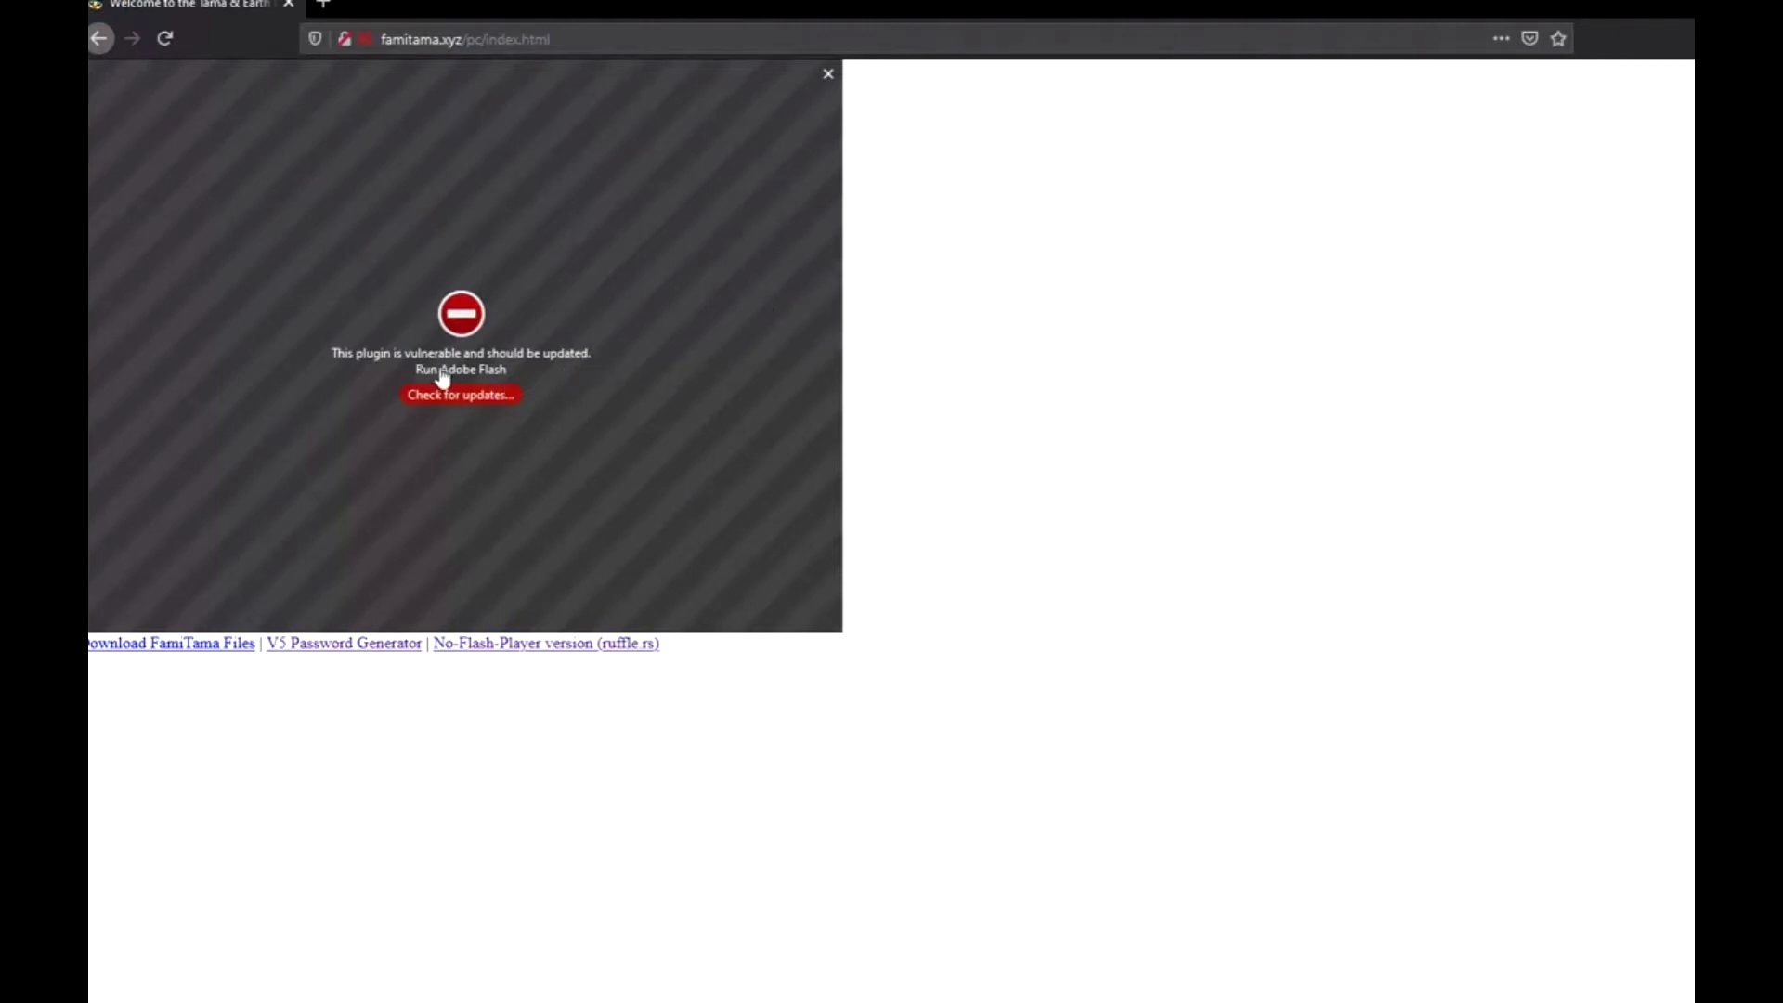
click(461, 314)
click(367, 36)
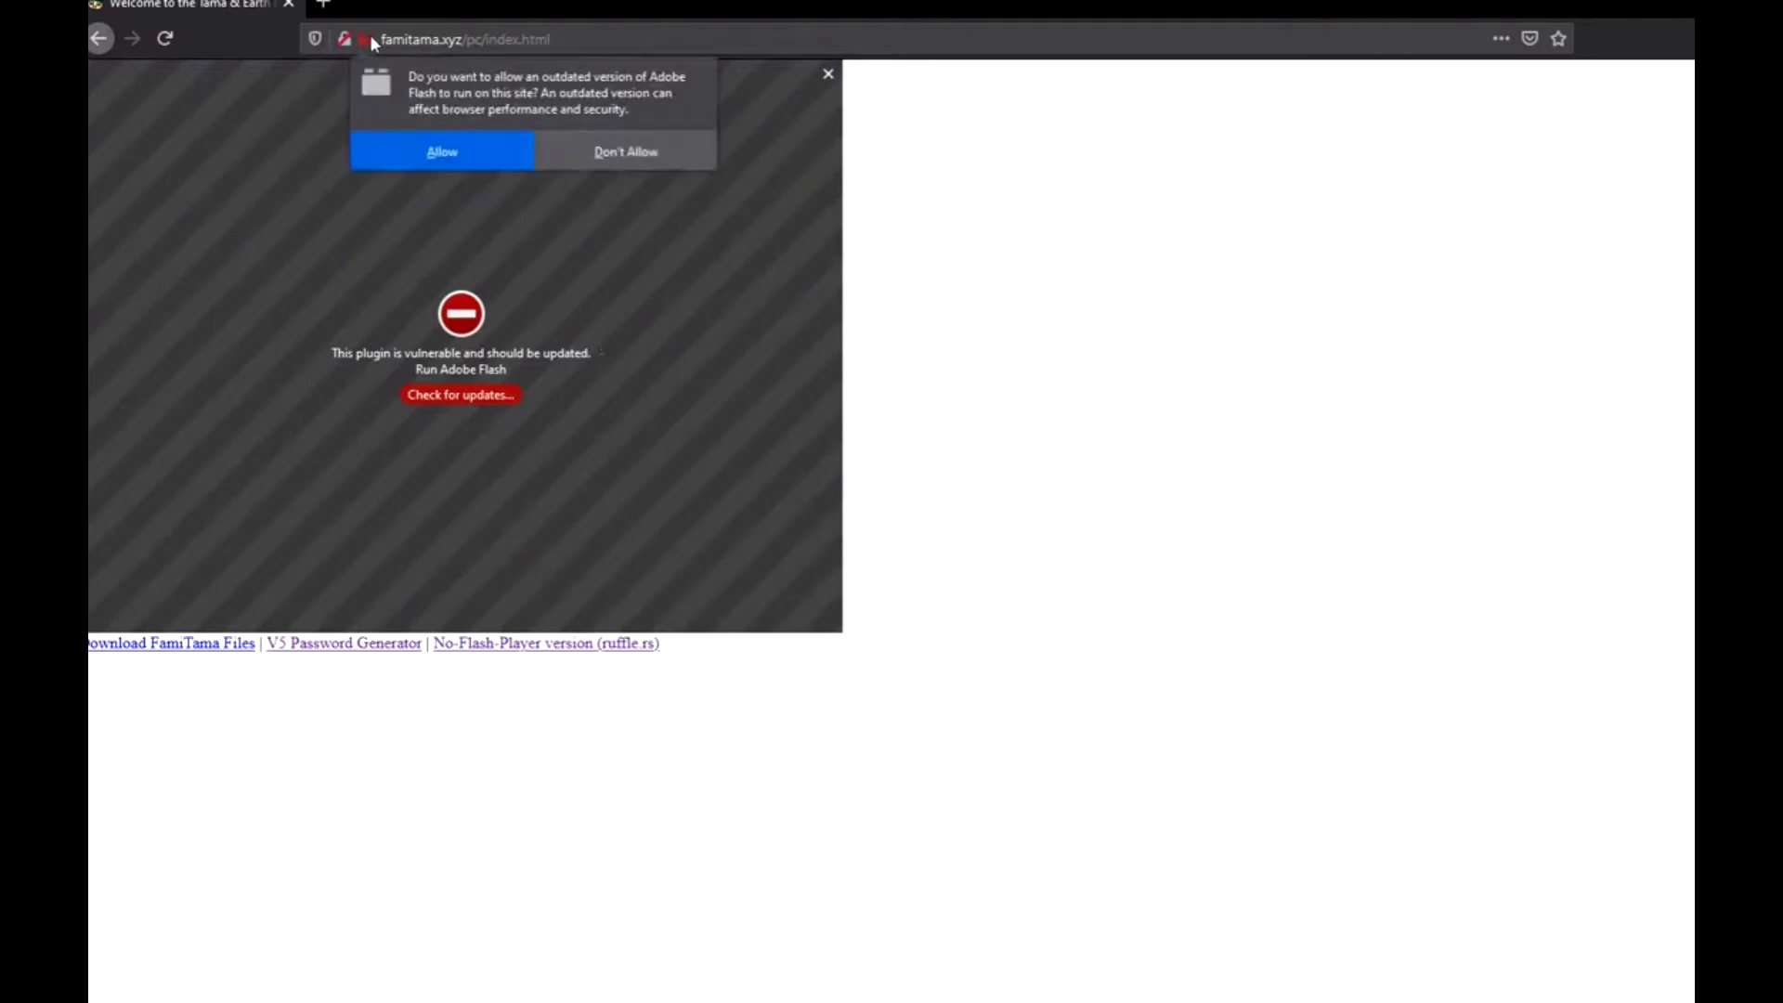
click(451, 150)
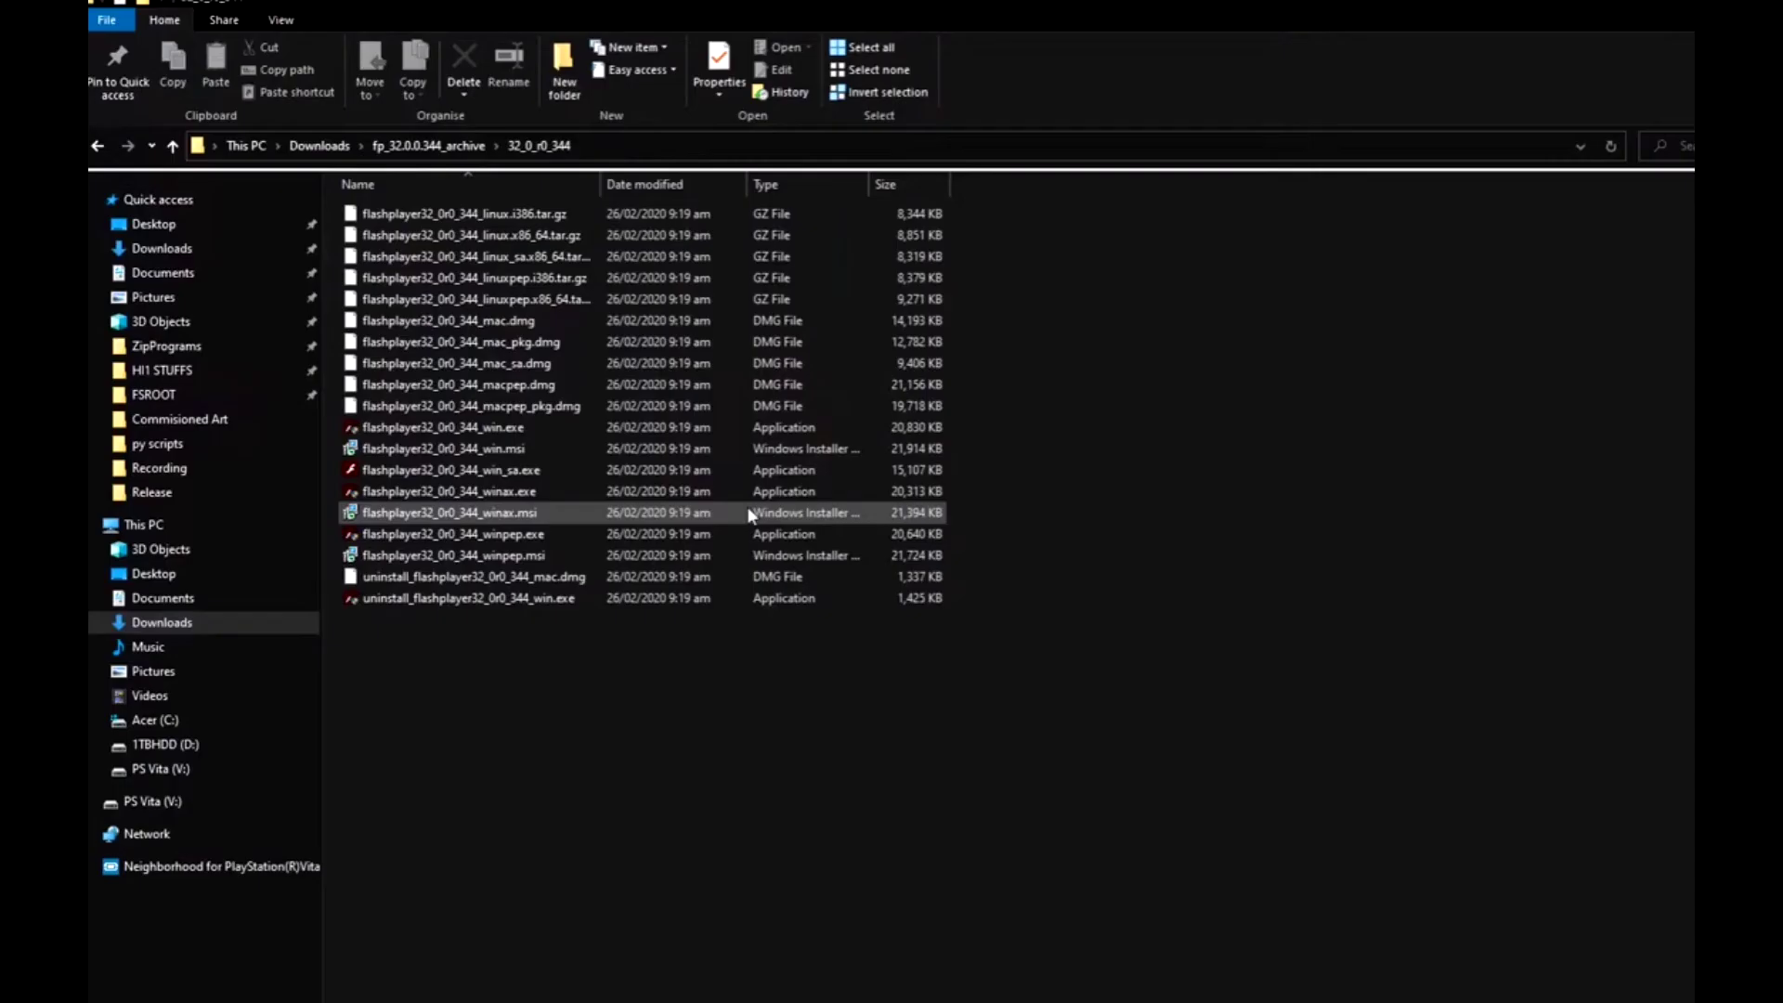
- Install Flash Player from flashplayer32_0r0_344_winpep.exe in the archive folder, with updates set to never check
click(647, 528)
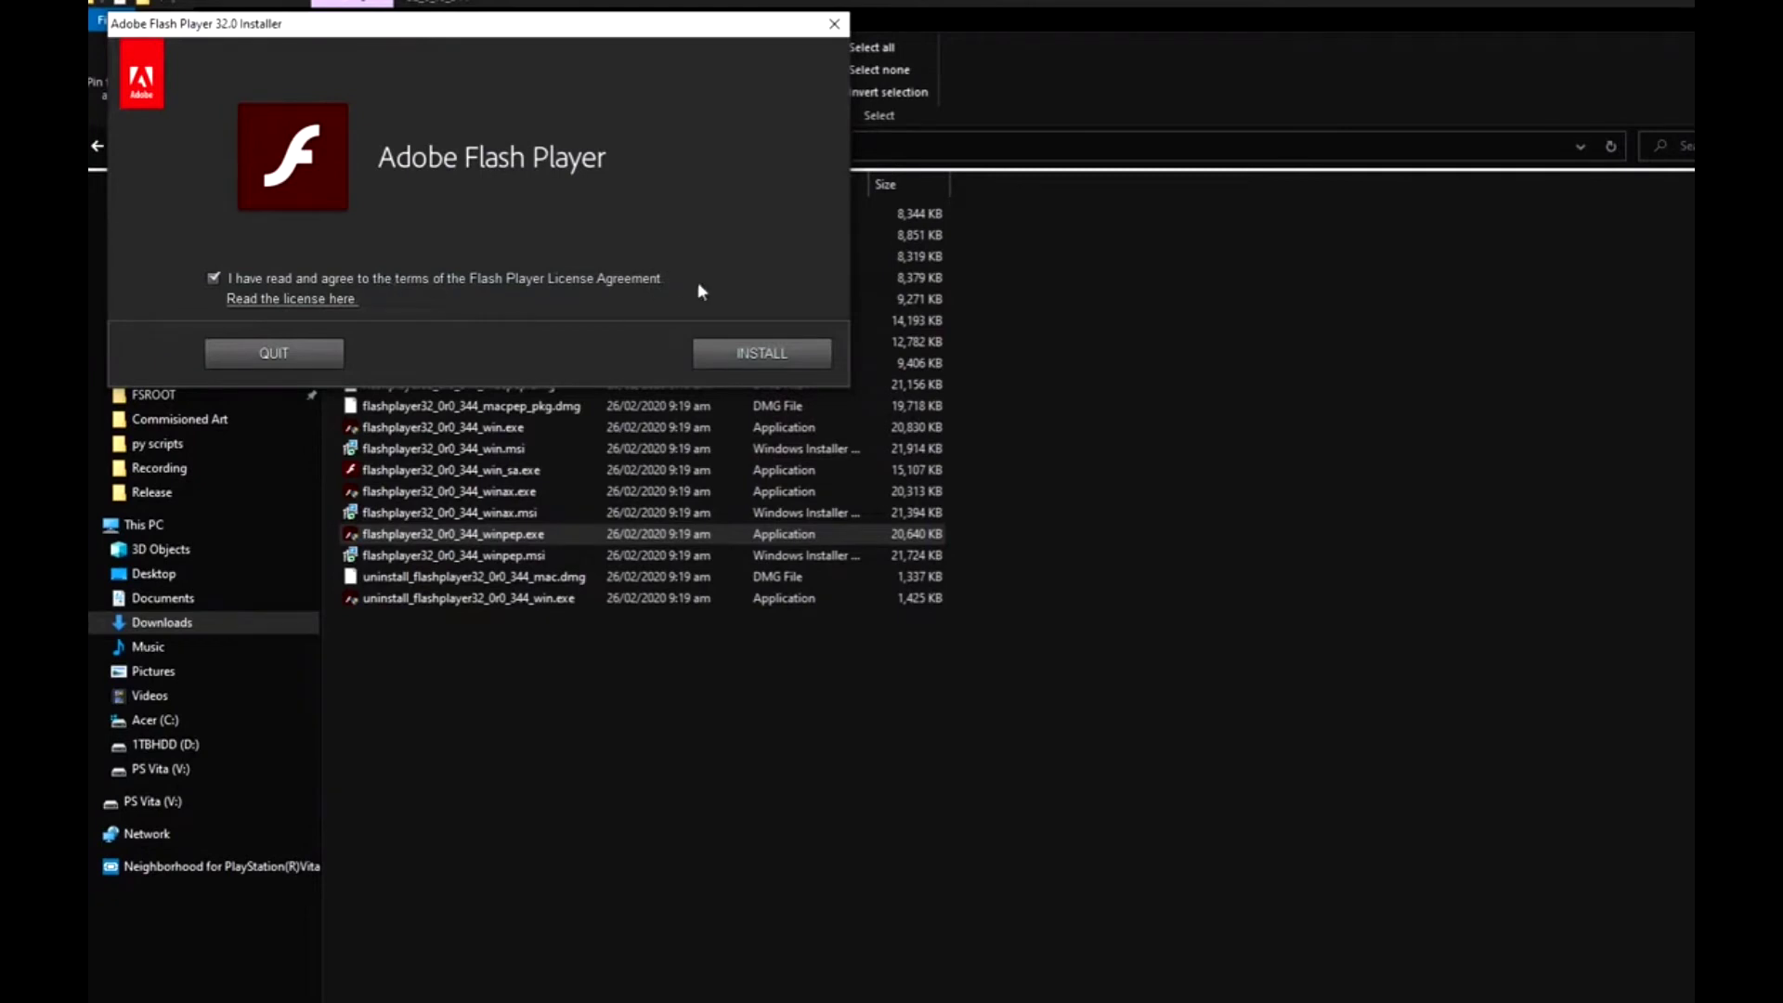
click(776, 343)
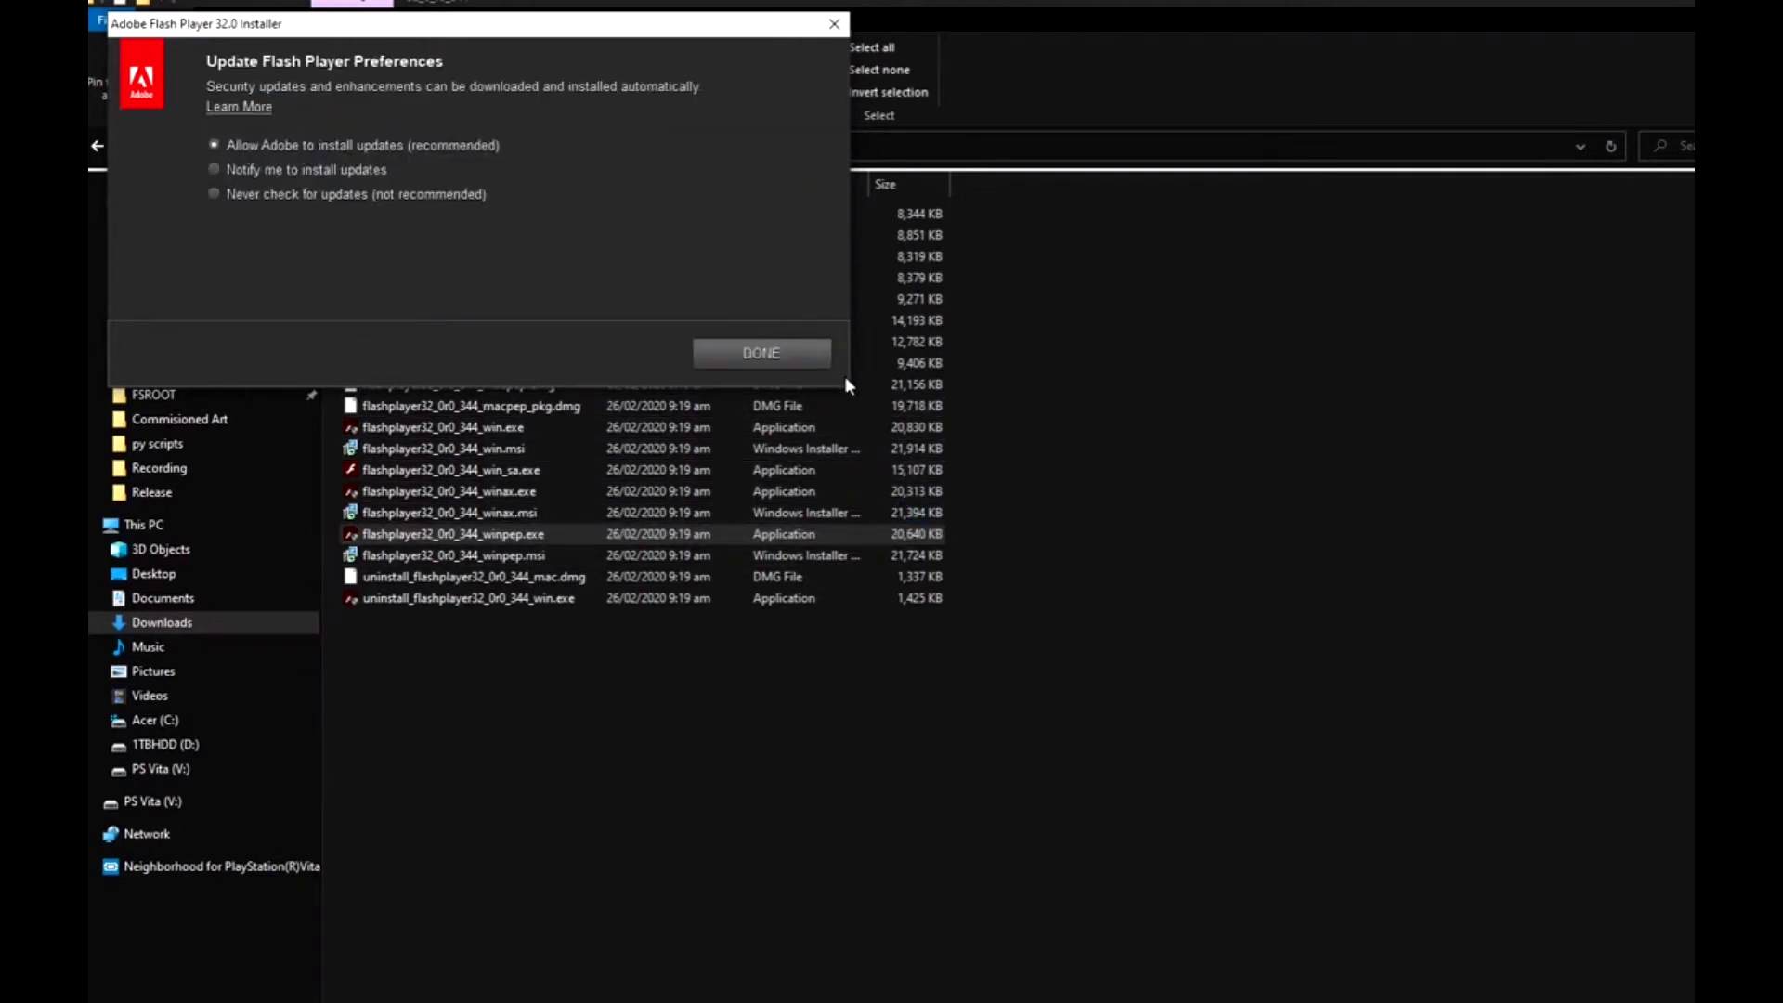
click(418, 195)
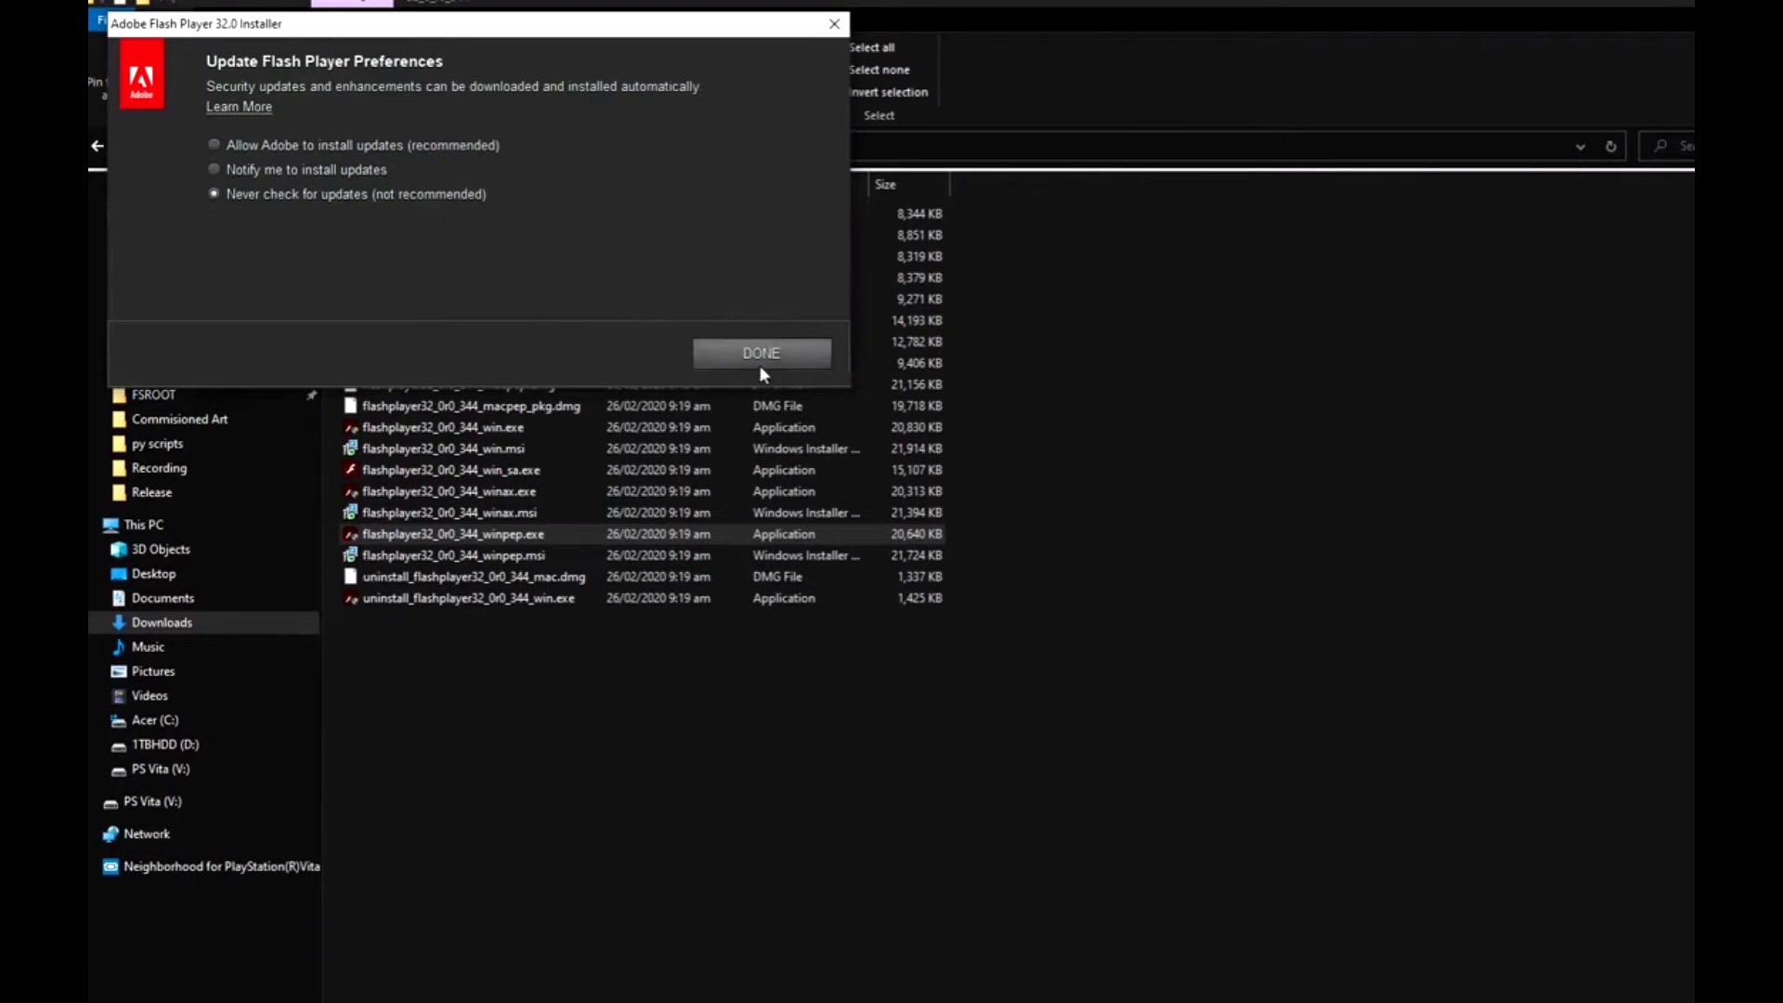
click(759, 365)
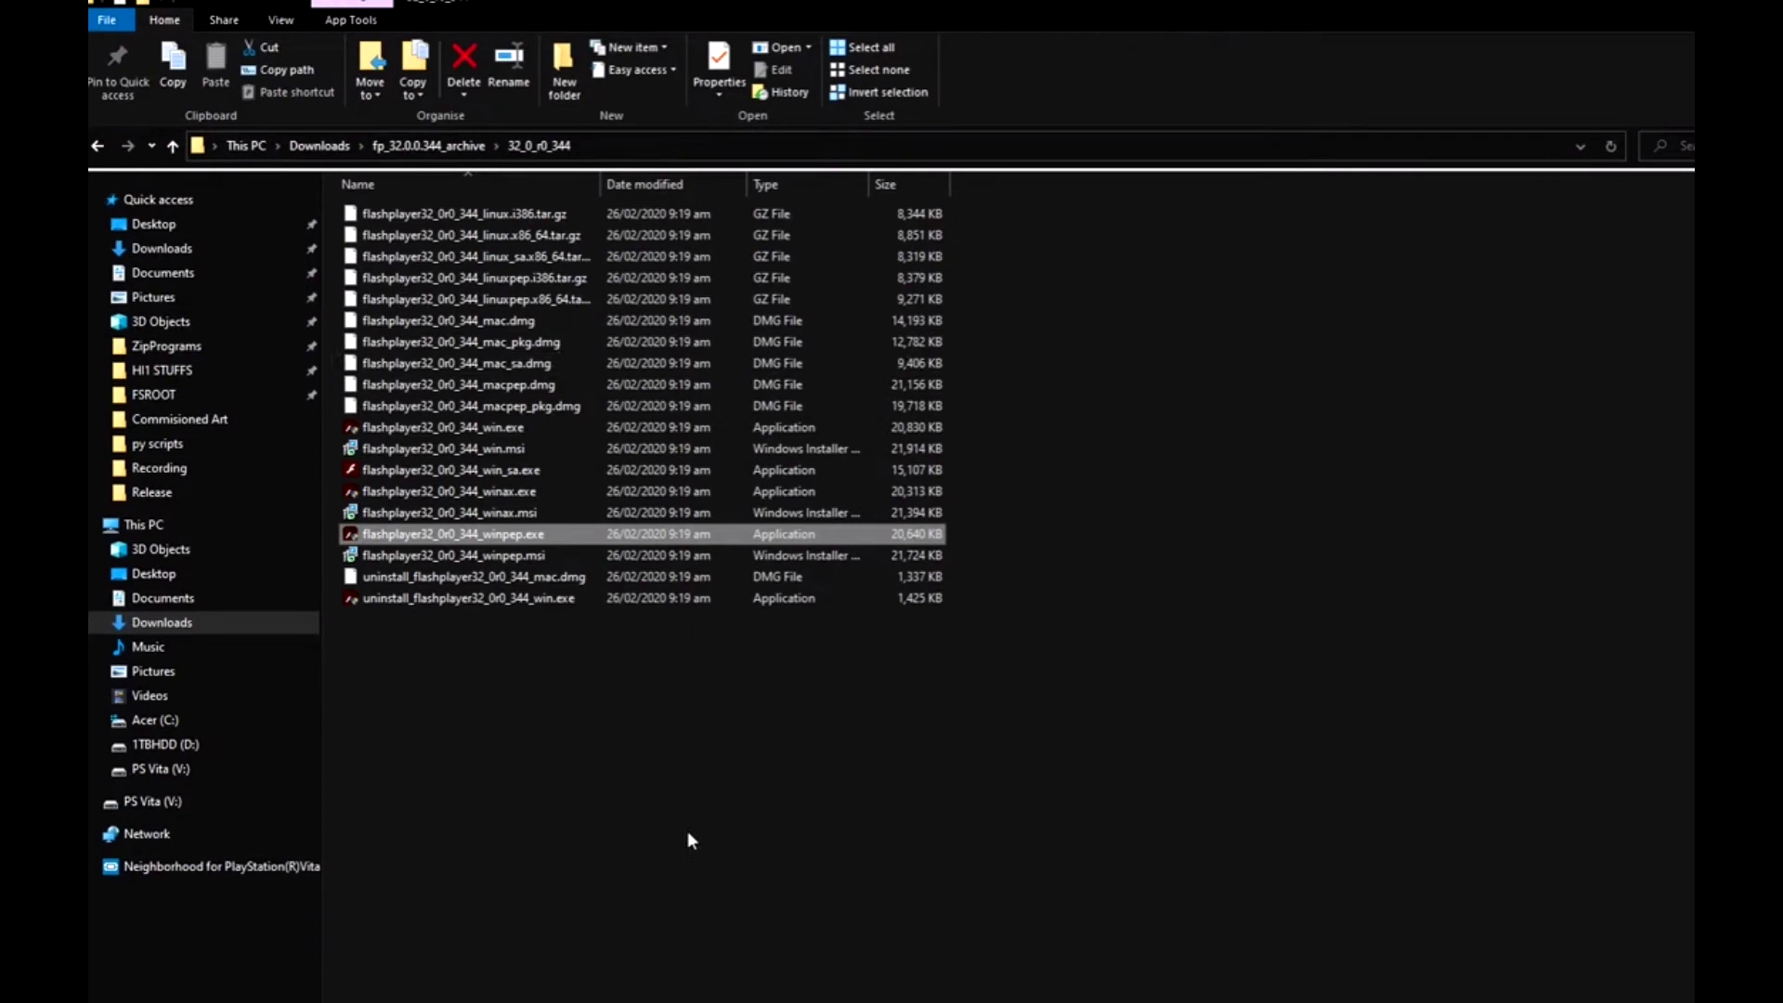
click(688, 832)
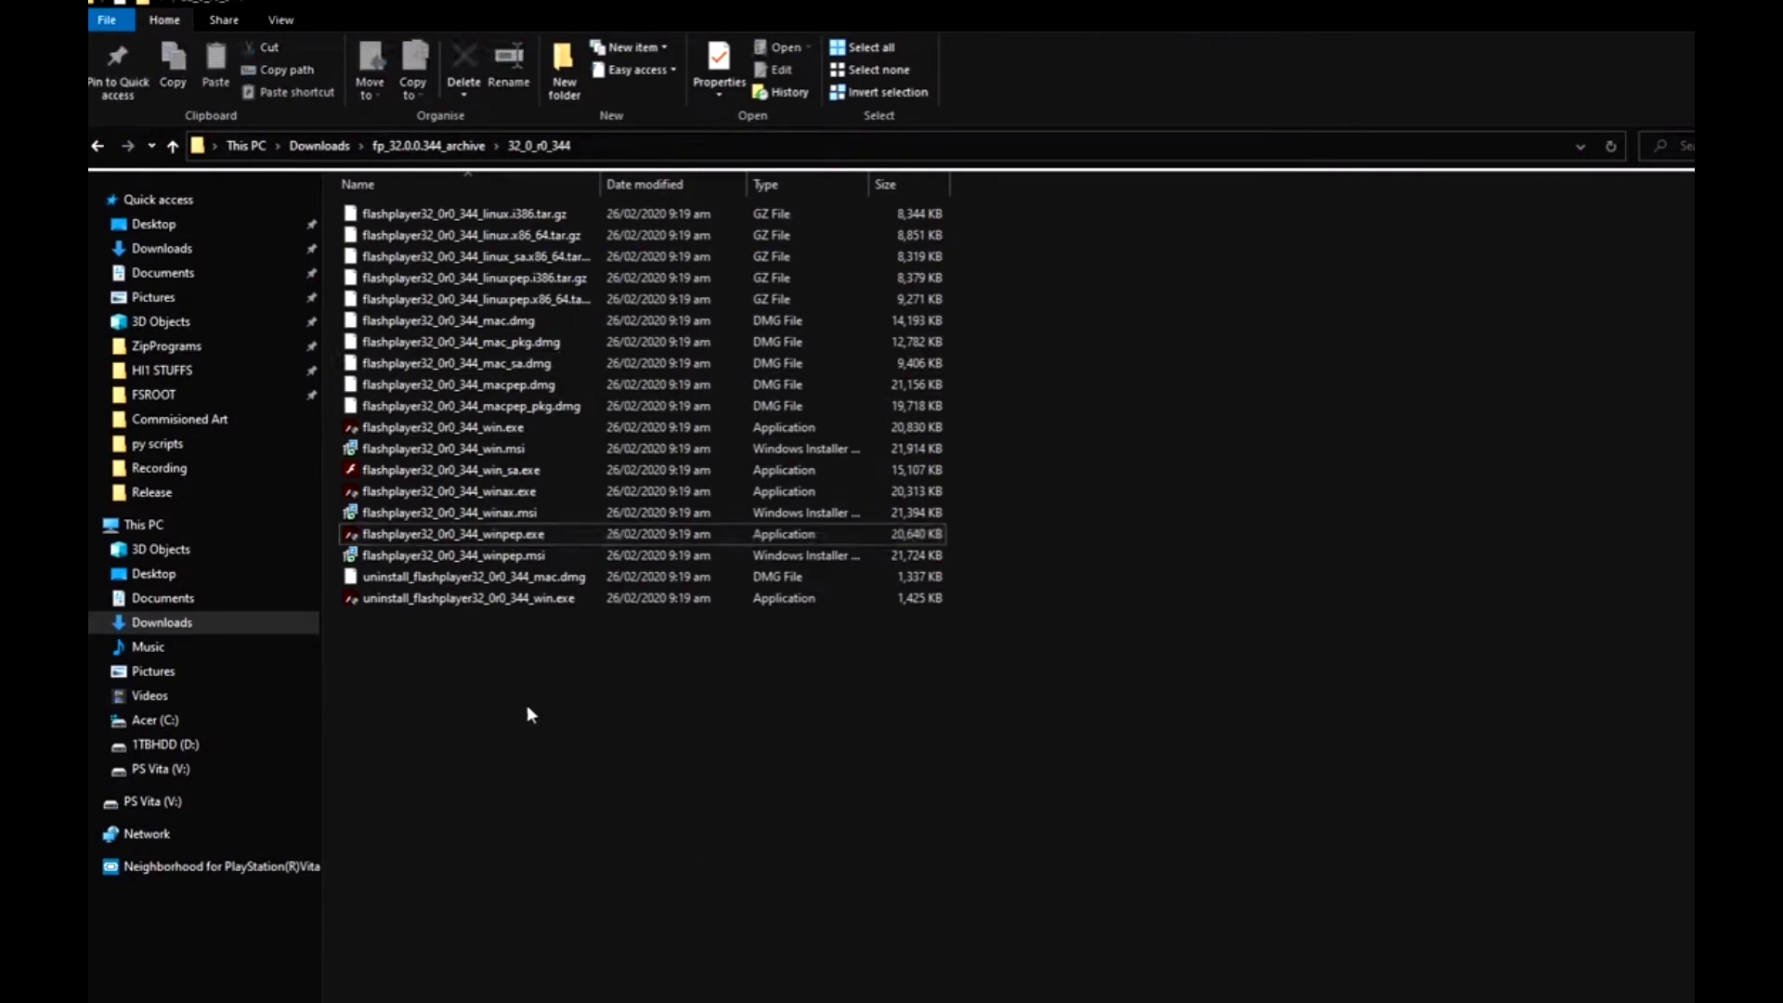
- Open the System32 folder inside the Windows folder on the Acer (C:) drive
click(214, 728)
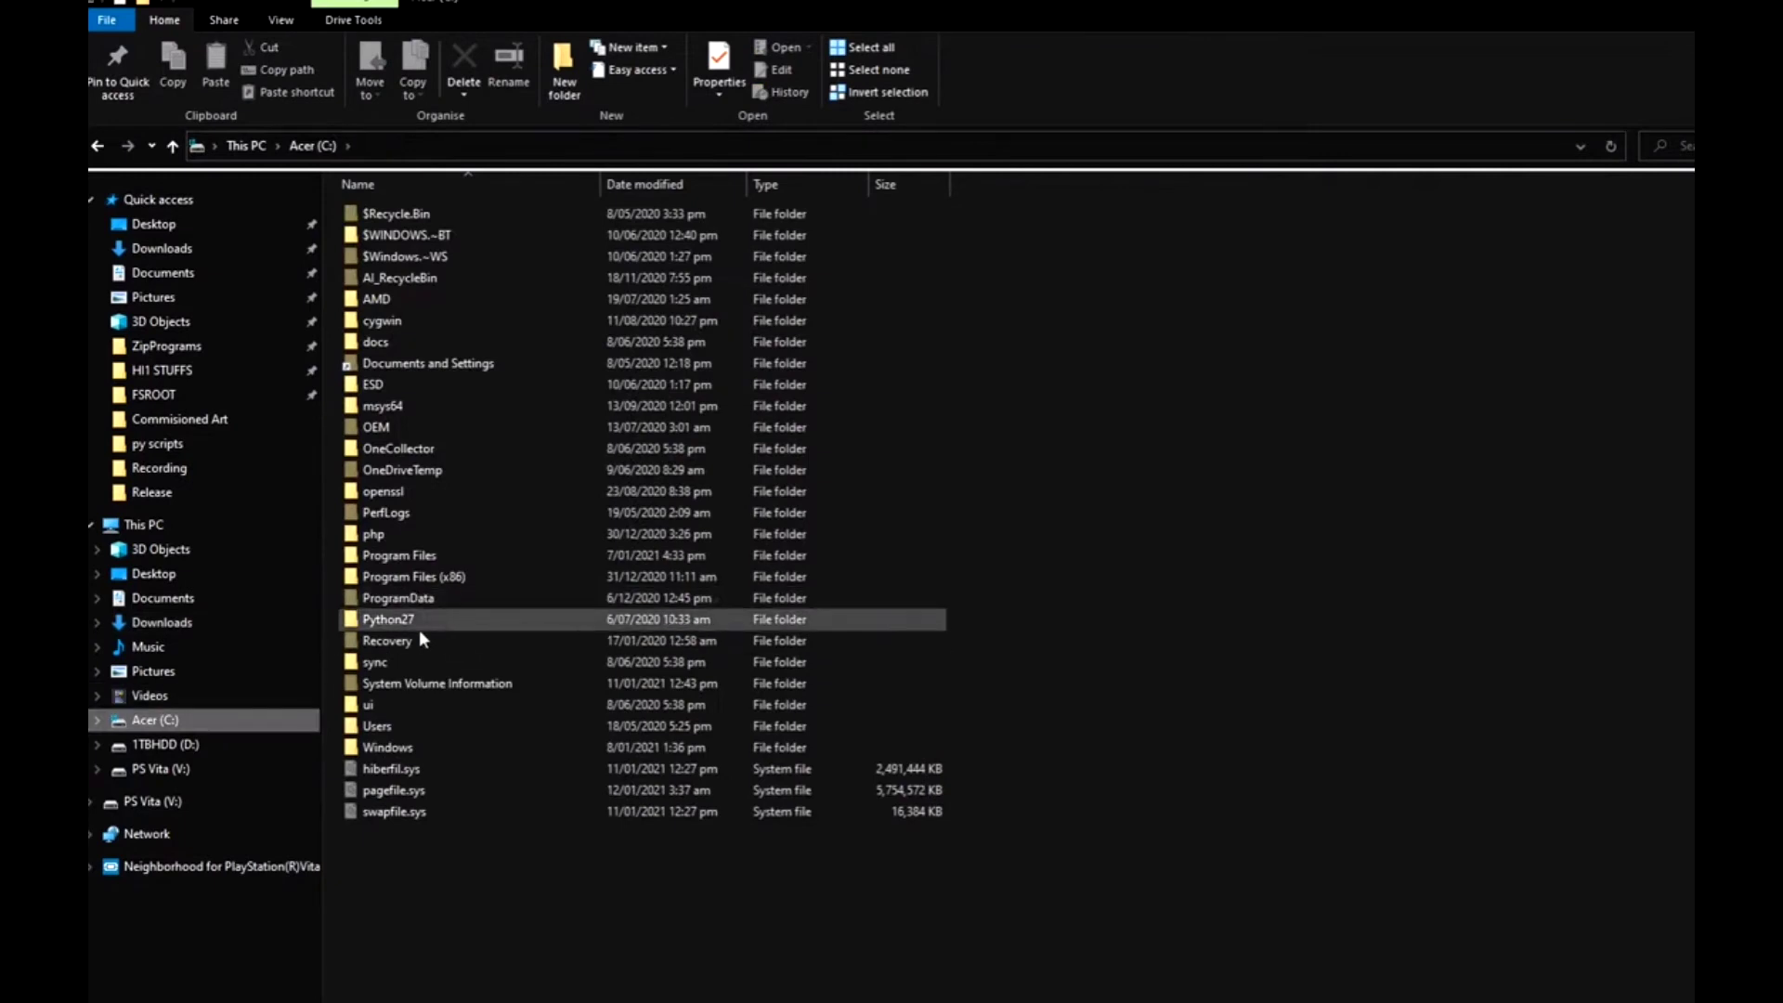
double_click(407, 747)
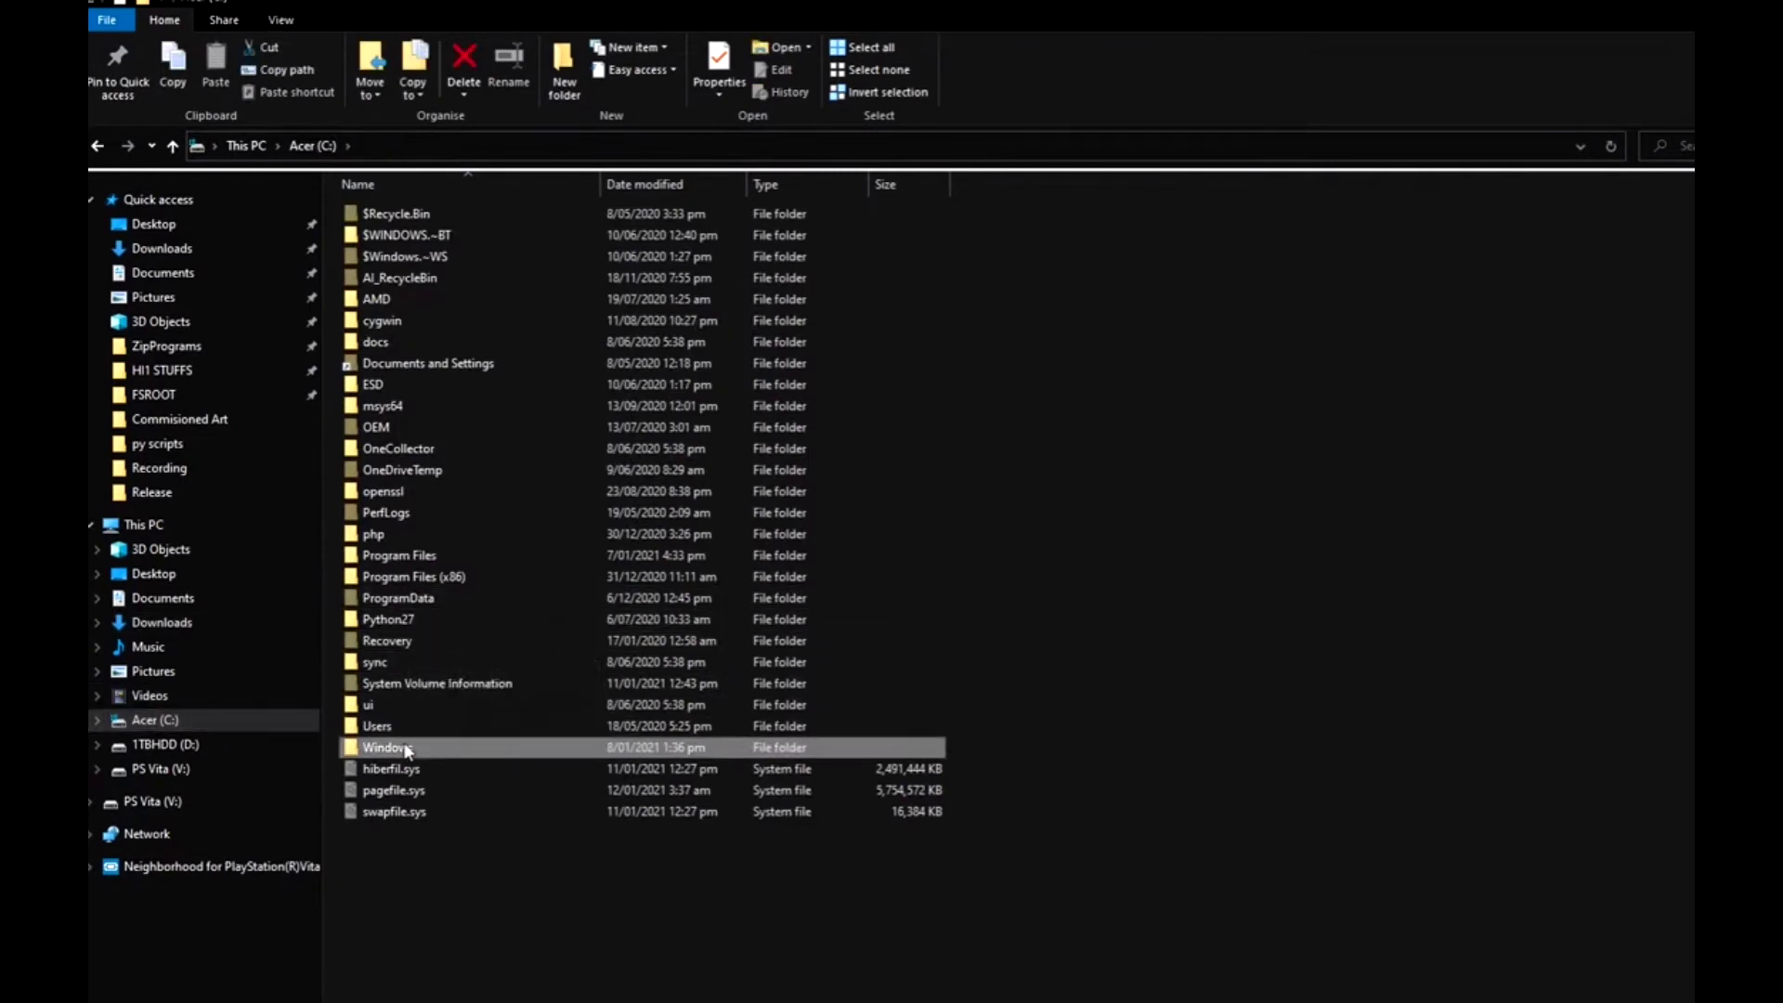
click(419, 619)
key(s)
key(s)
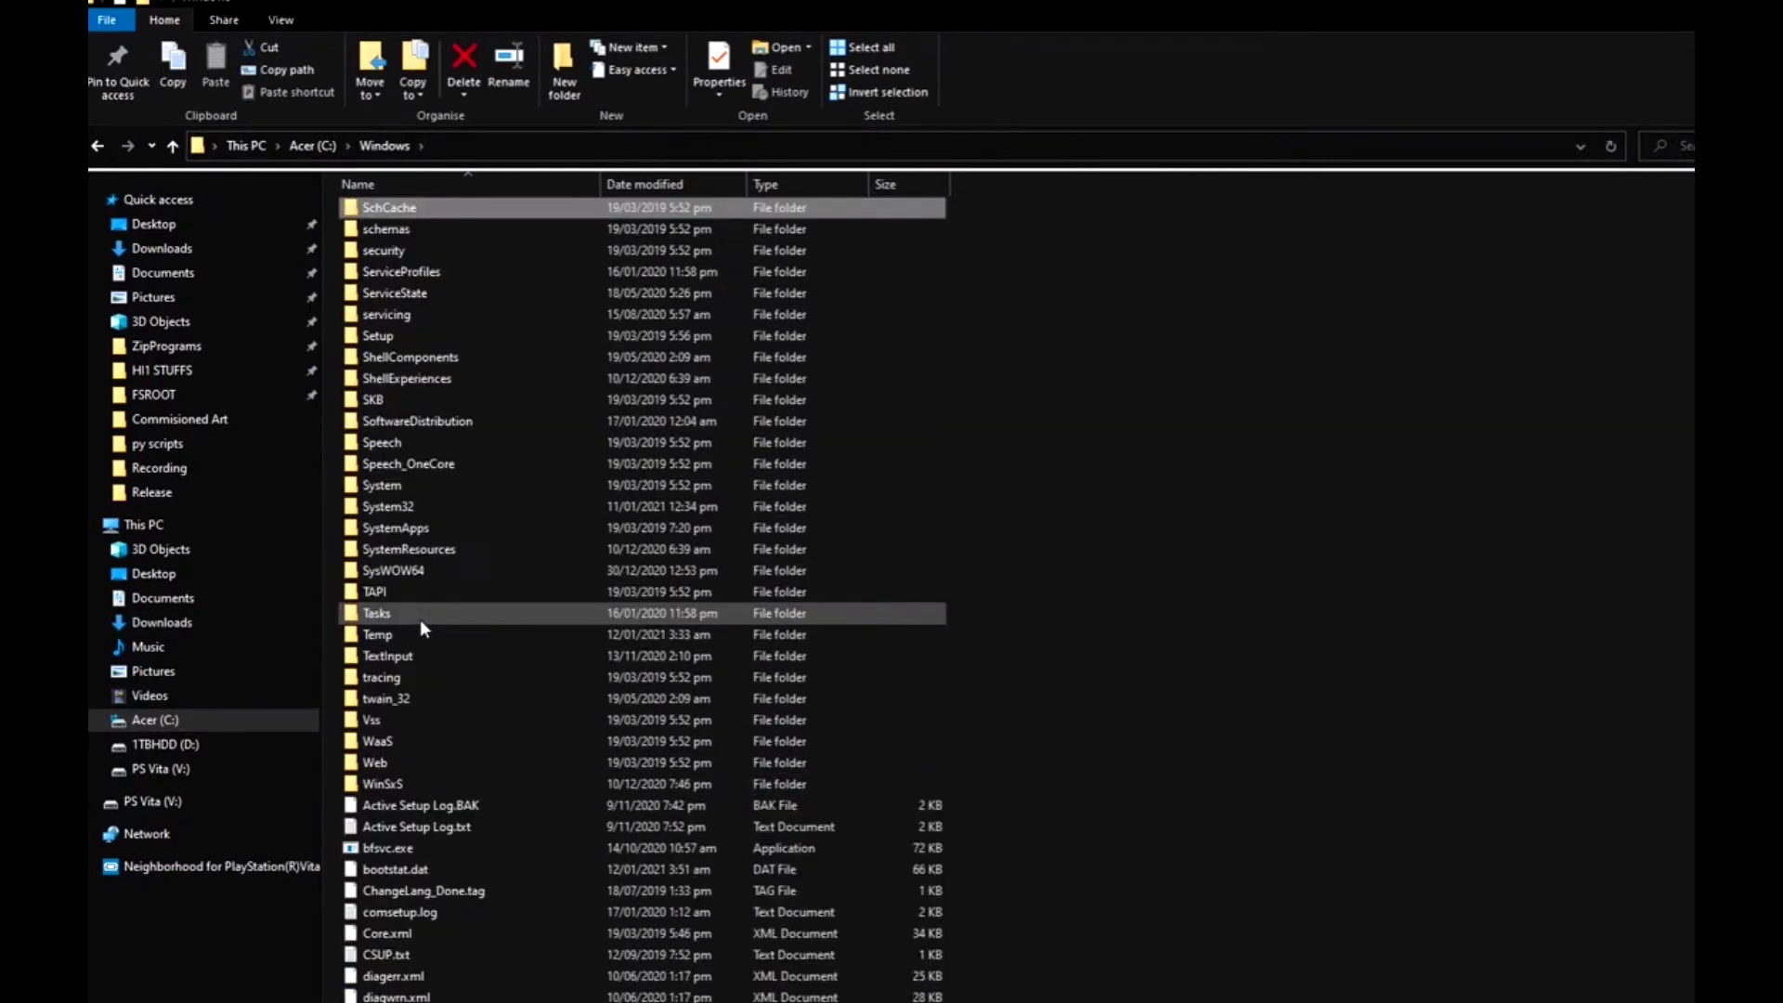
key(s)
key(s)
key(s)
key(s)
key(s)
key(s)
key(s)
key(s)
key(s)
key(s)
key(s)
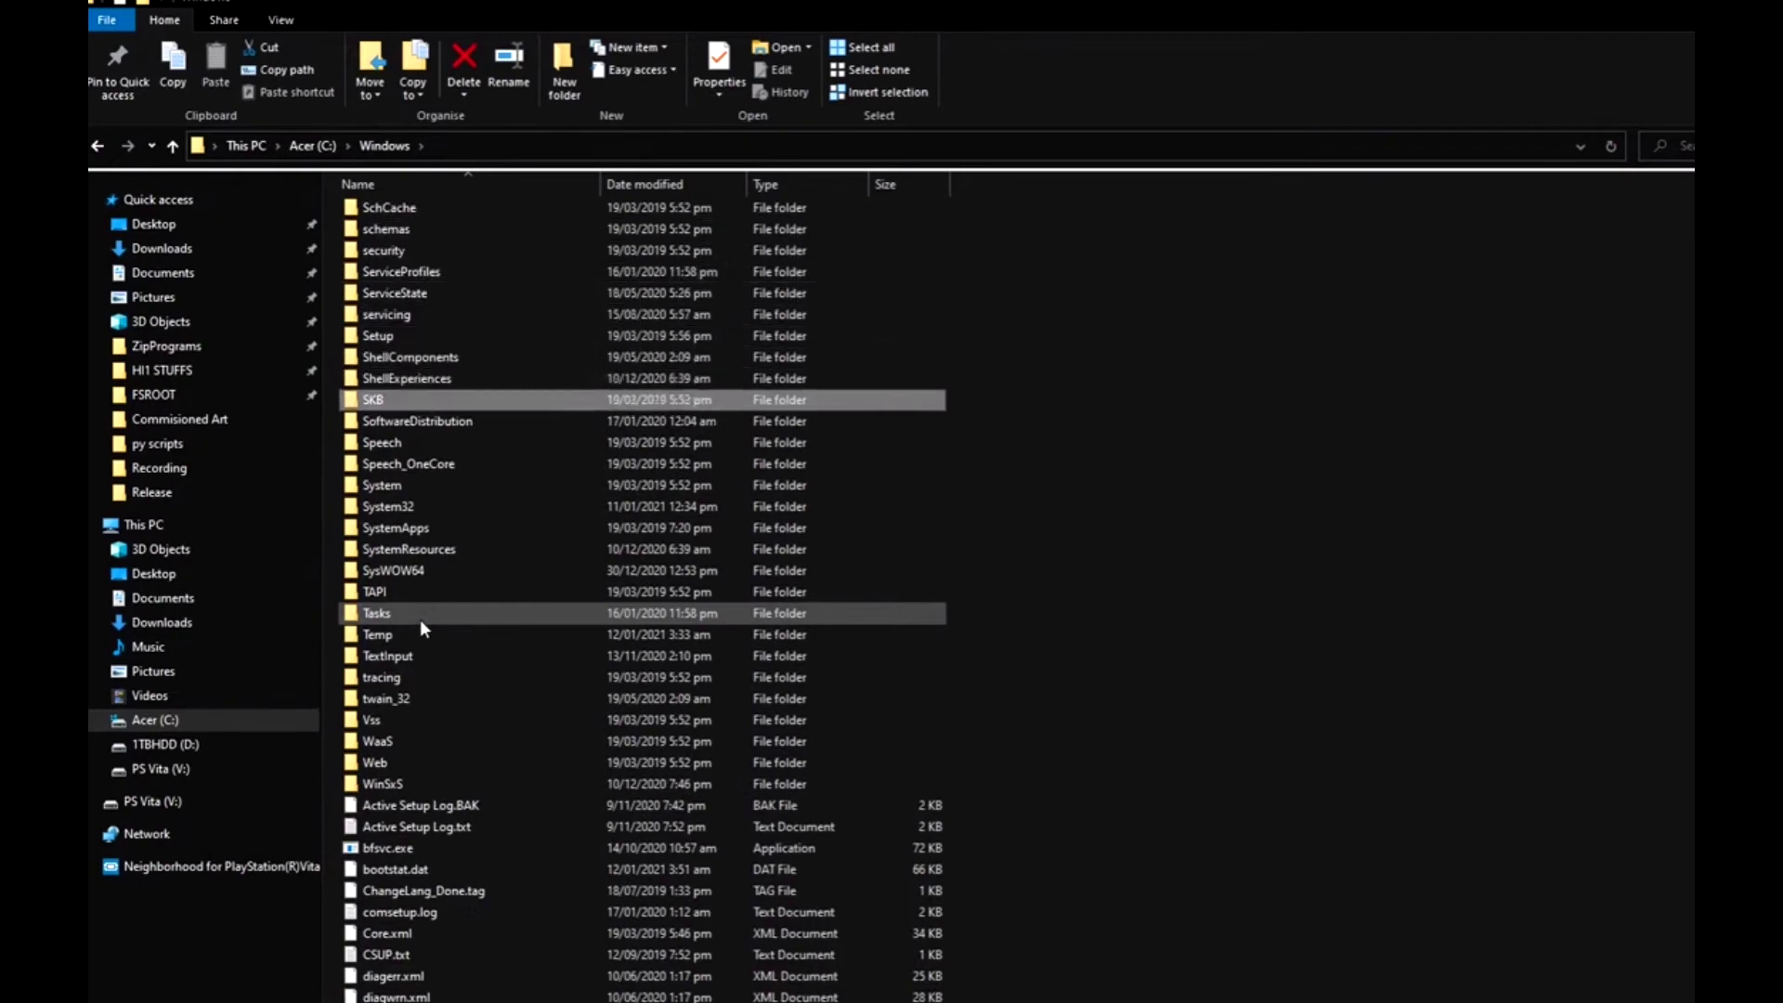
key(Return)
- Open the Flash folder inside System32's Macromed folder
key(m)
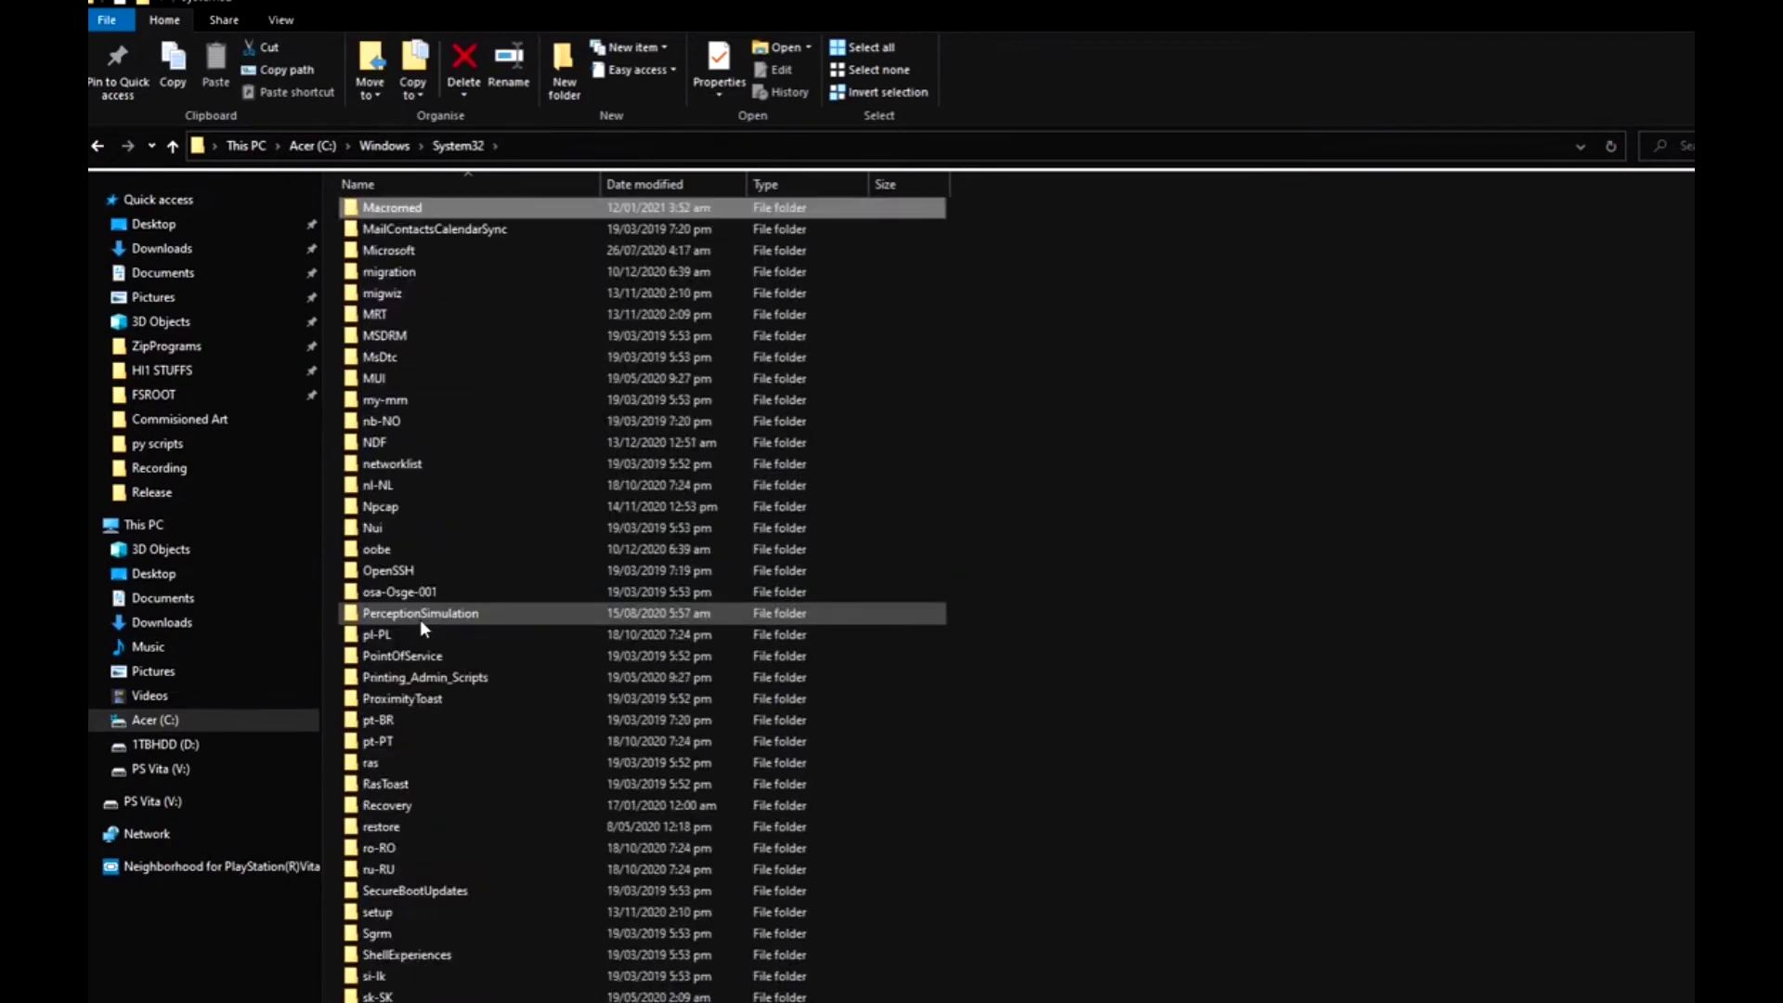
key(Return)
key(f)
key(Return)
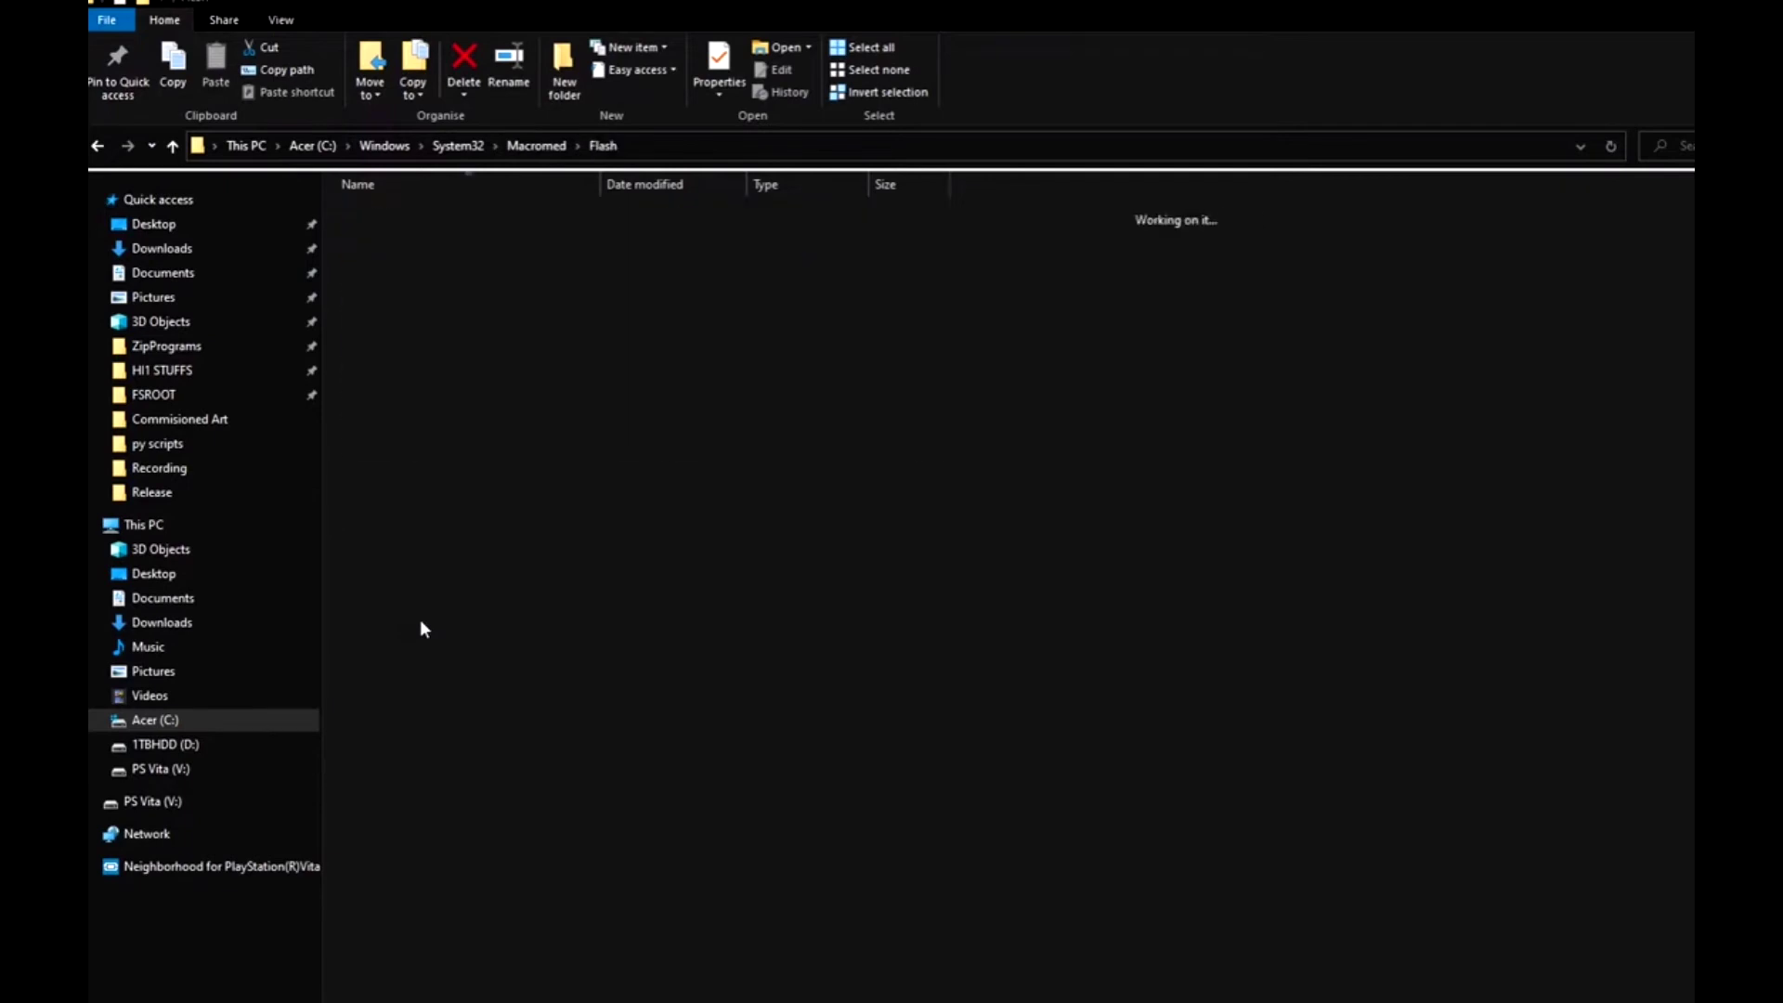
- Select pepflashplayer64_32_0_0_344.dll in the Flash folder
key(Down)
key(Down)
key(Down)
key(Down)
key(Down)
key(Down)
key(Down)
key(Down)
key(Down)
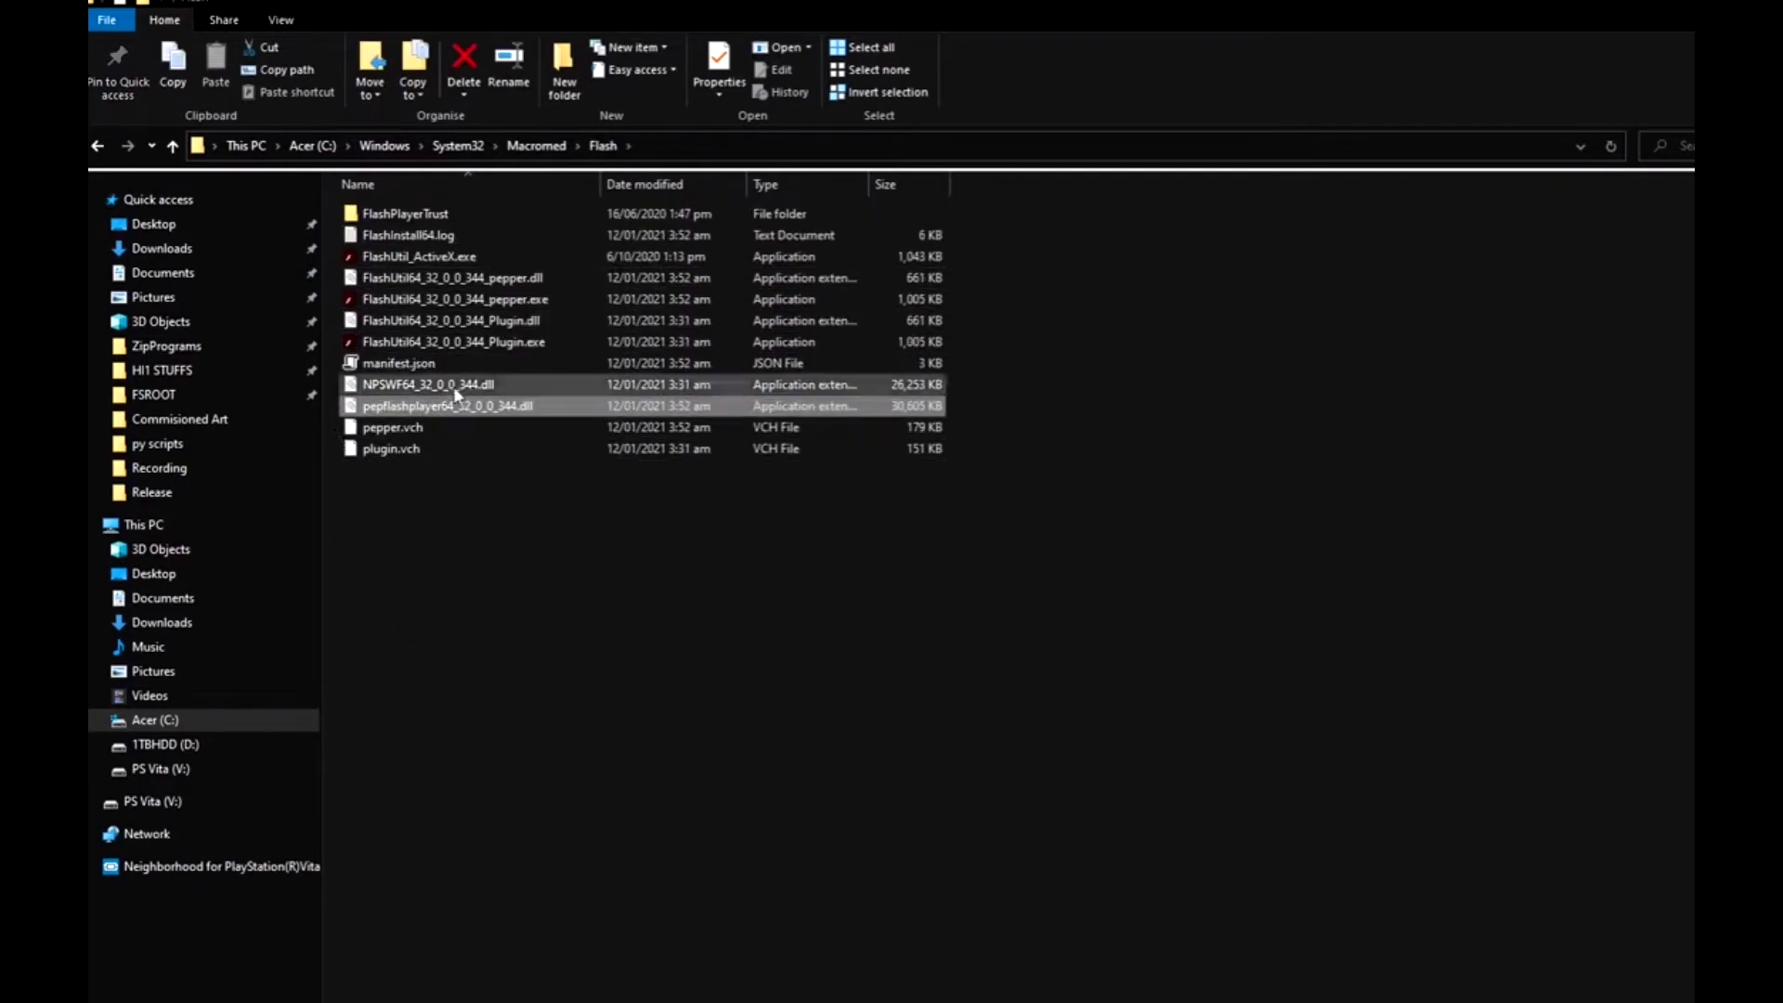
mouse_move(357, 415)
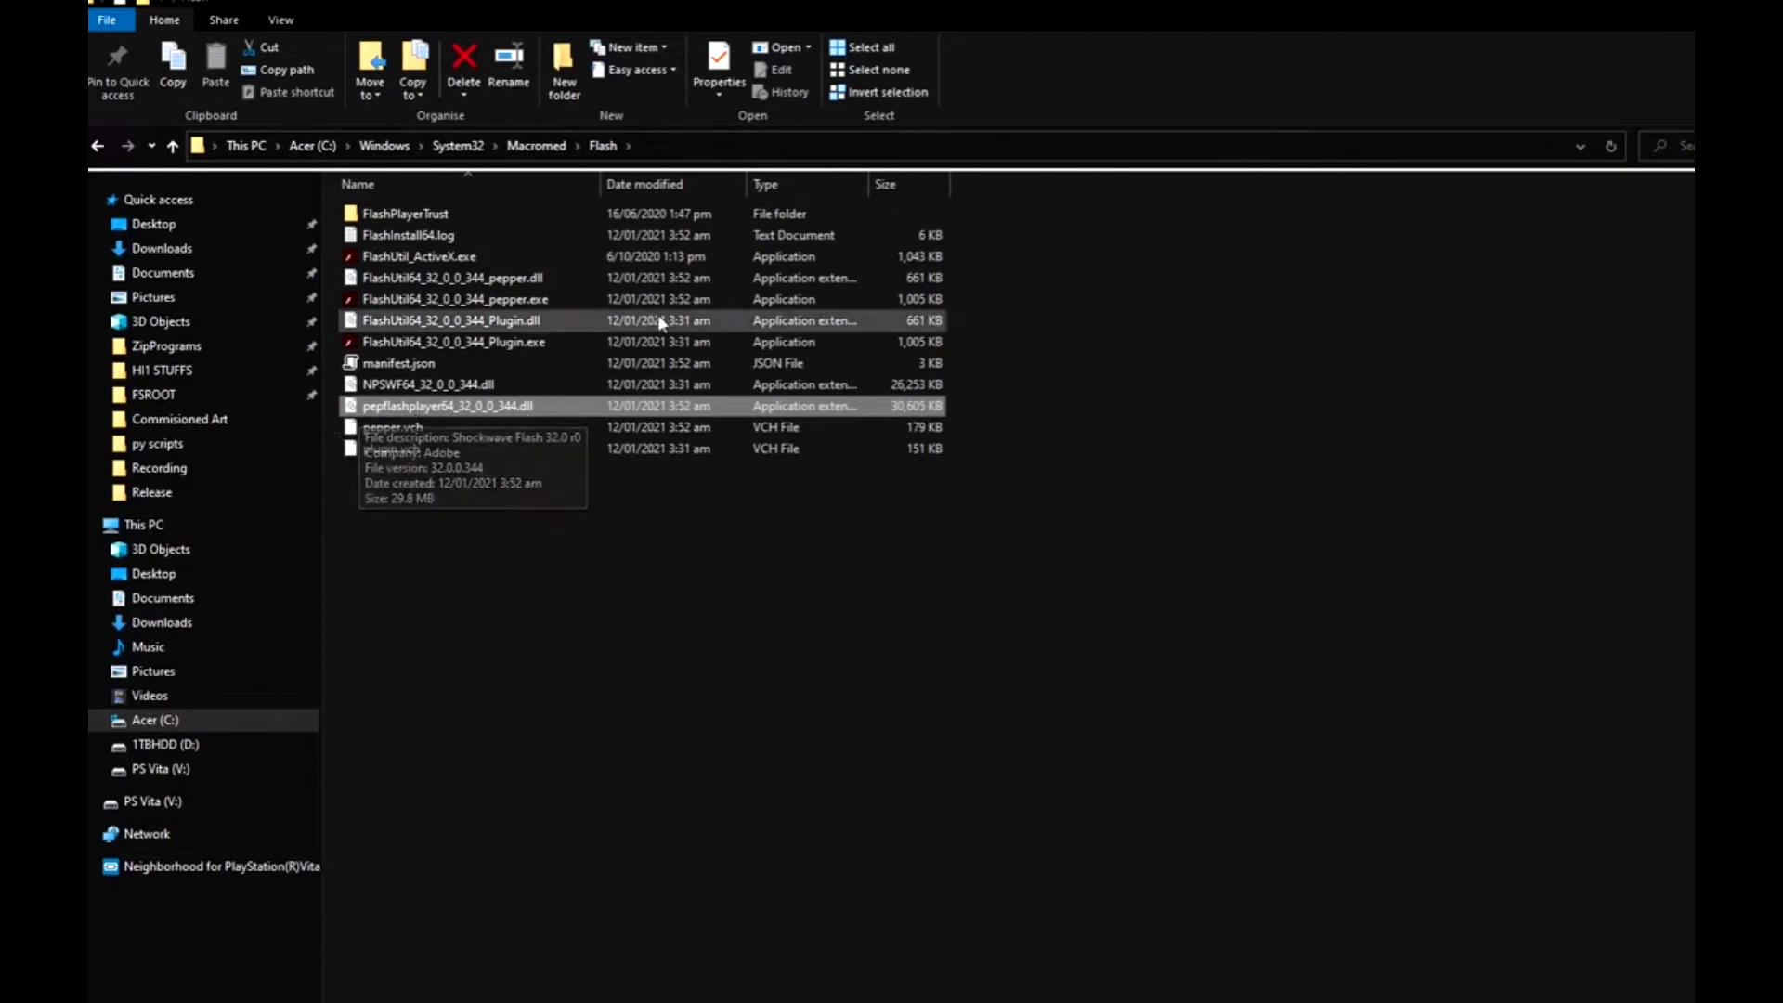
- Go to the %LOCALAPPDATA% folder and open its Google folder
click(687, 144)
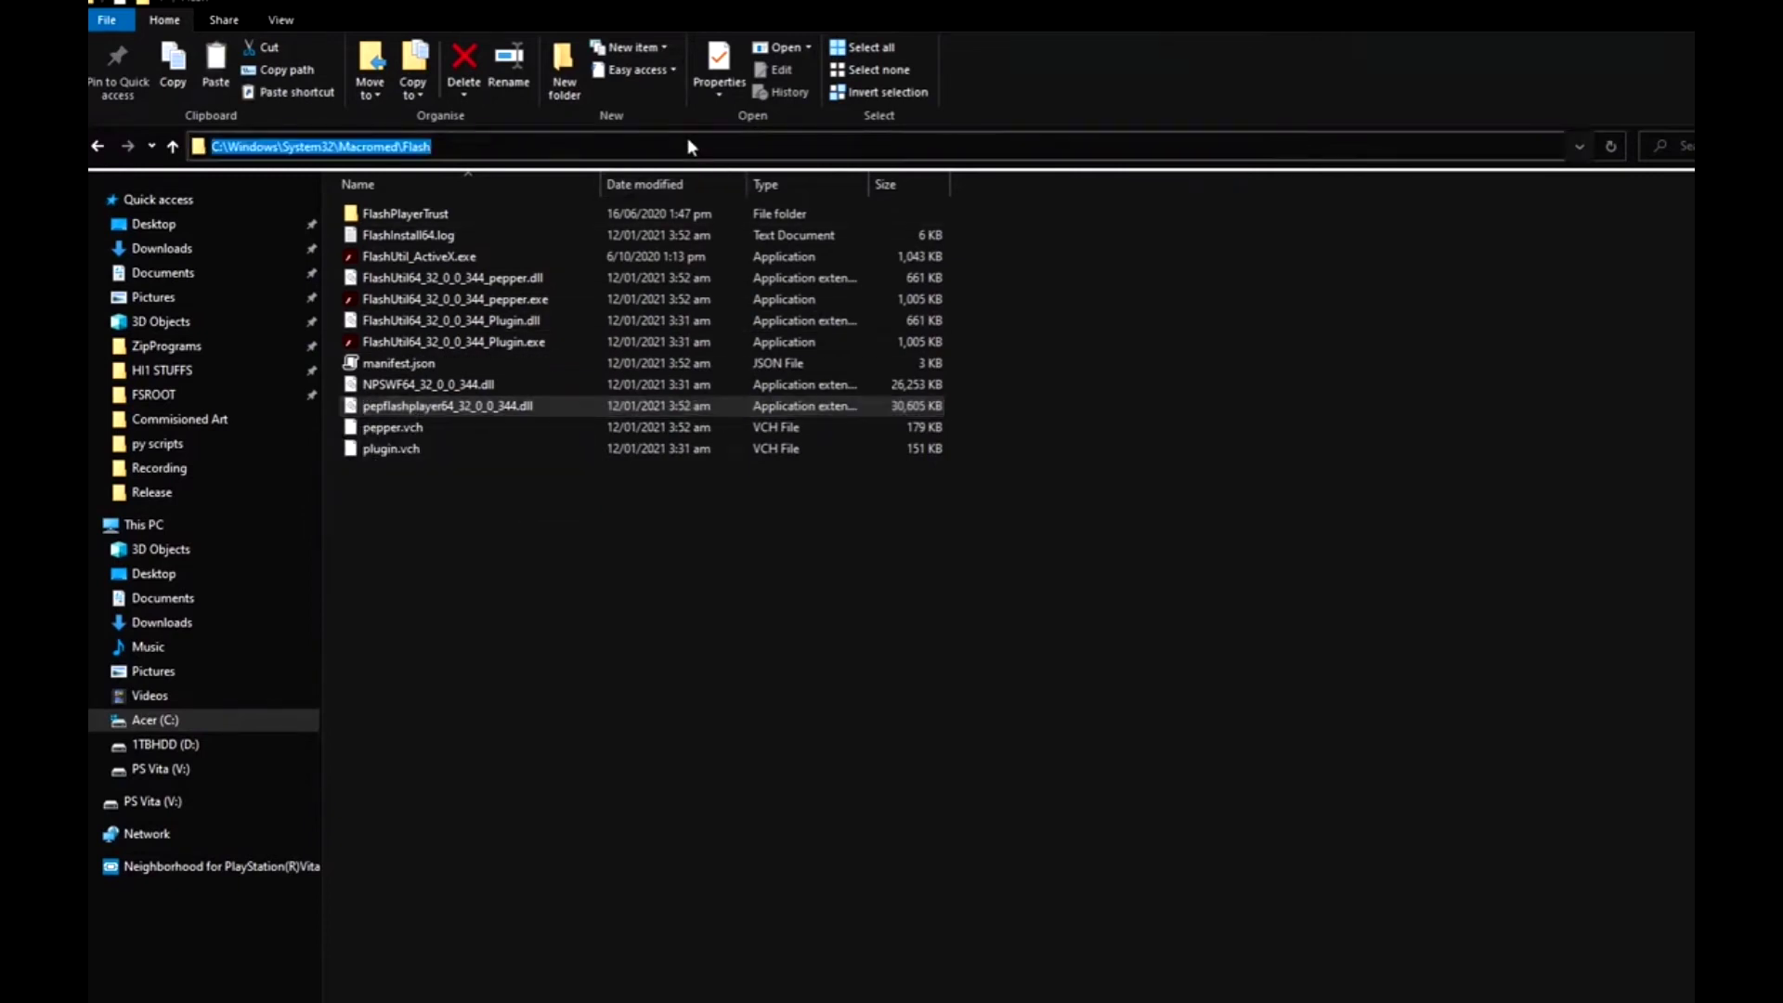
text(%LOCAL)
key(Down)
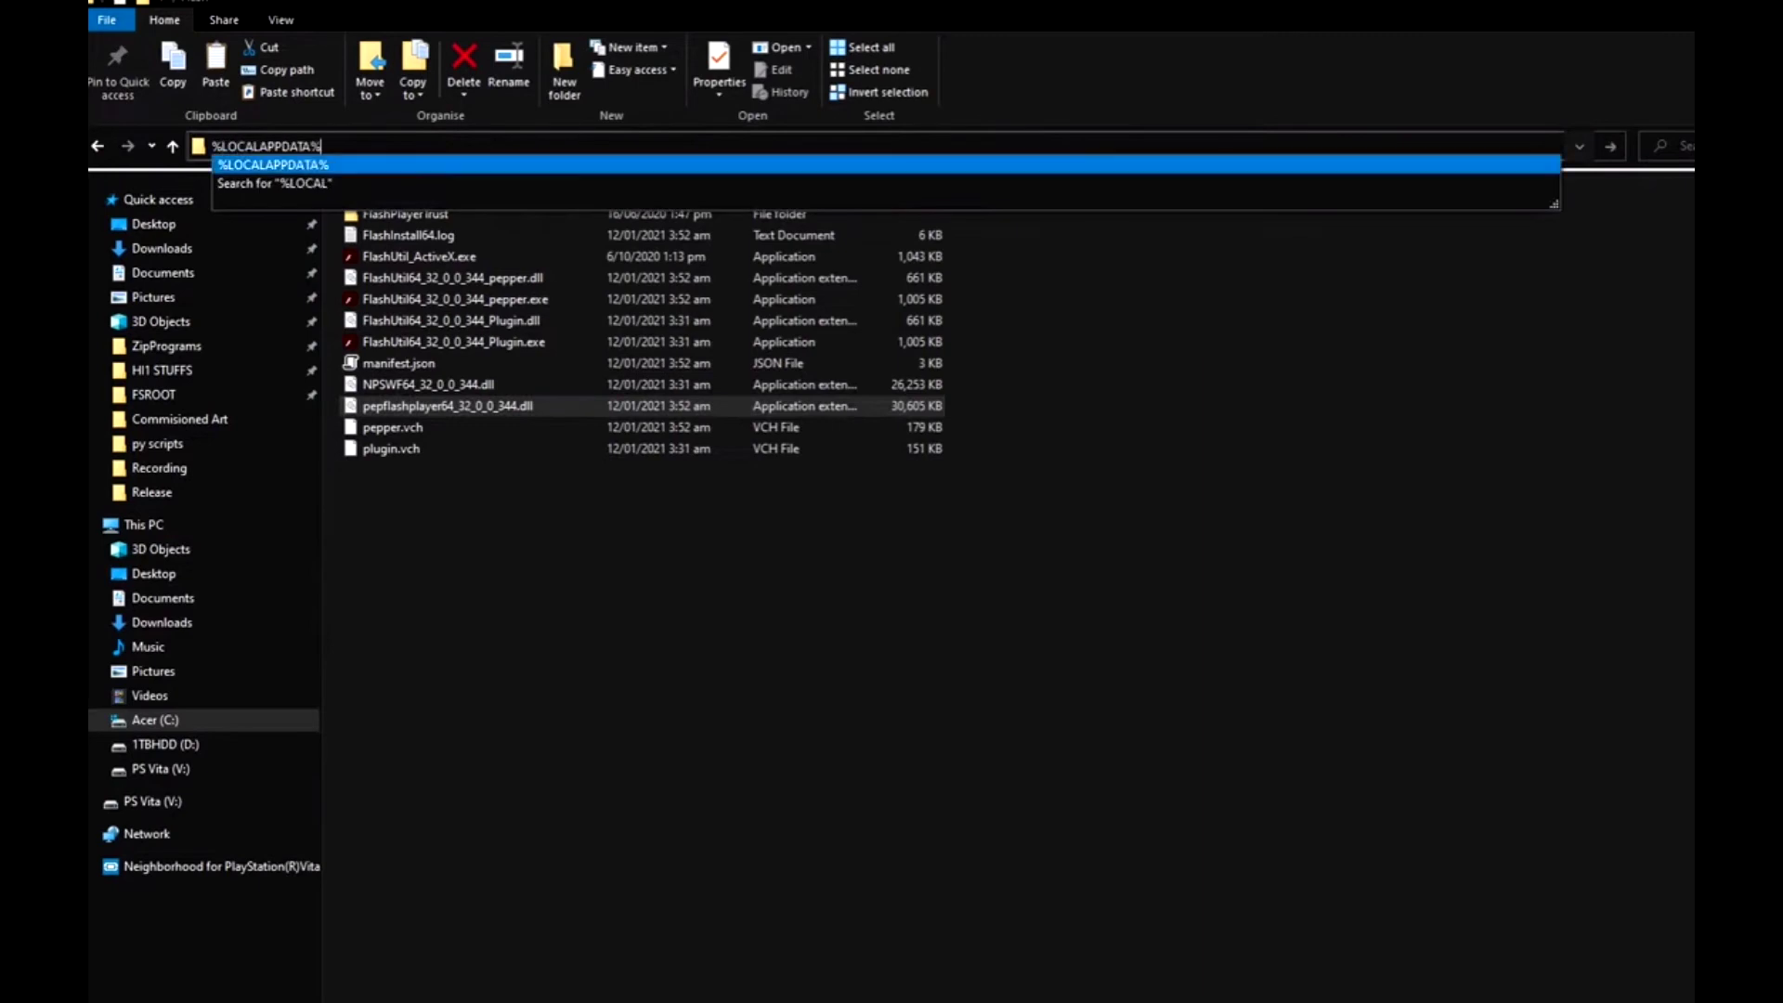
key(Return)
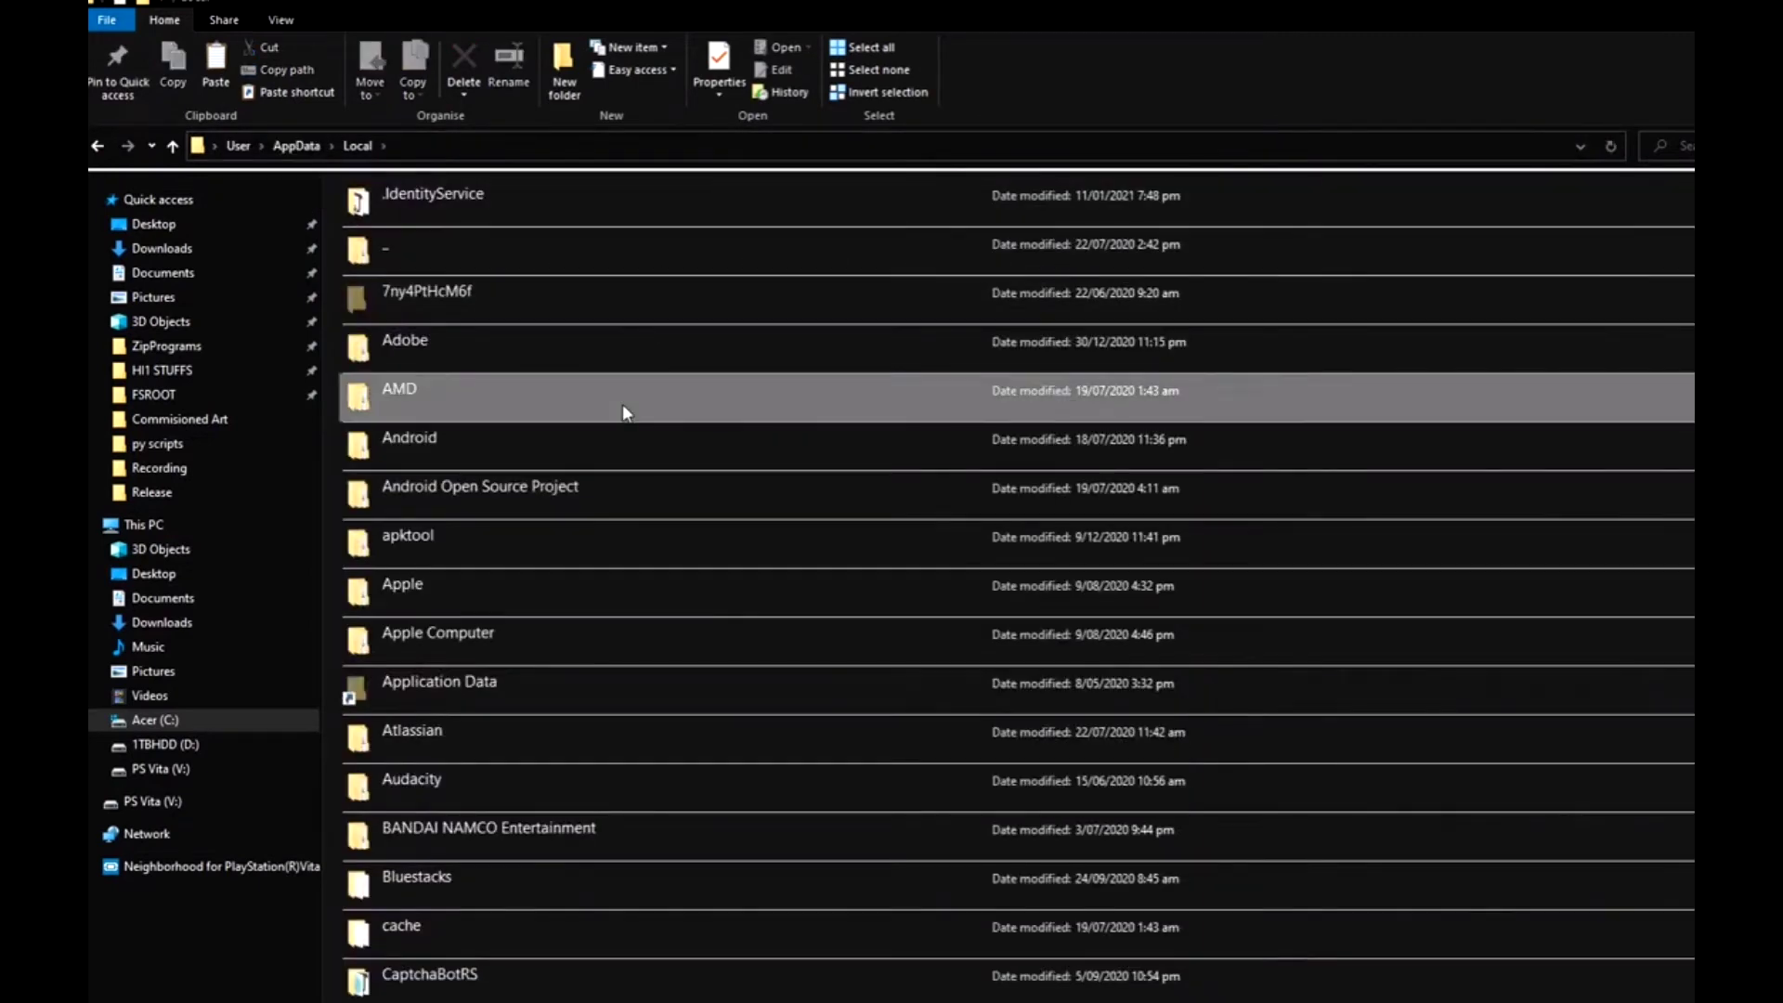
key(g)
key(Down)
key(Down)
key(Down)
key(Down)
key(Return)
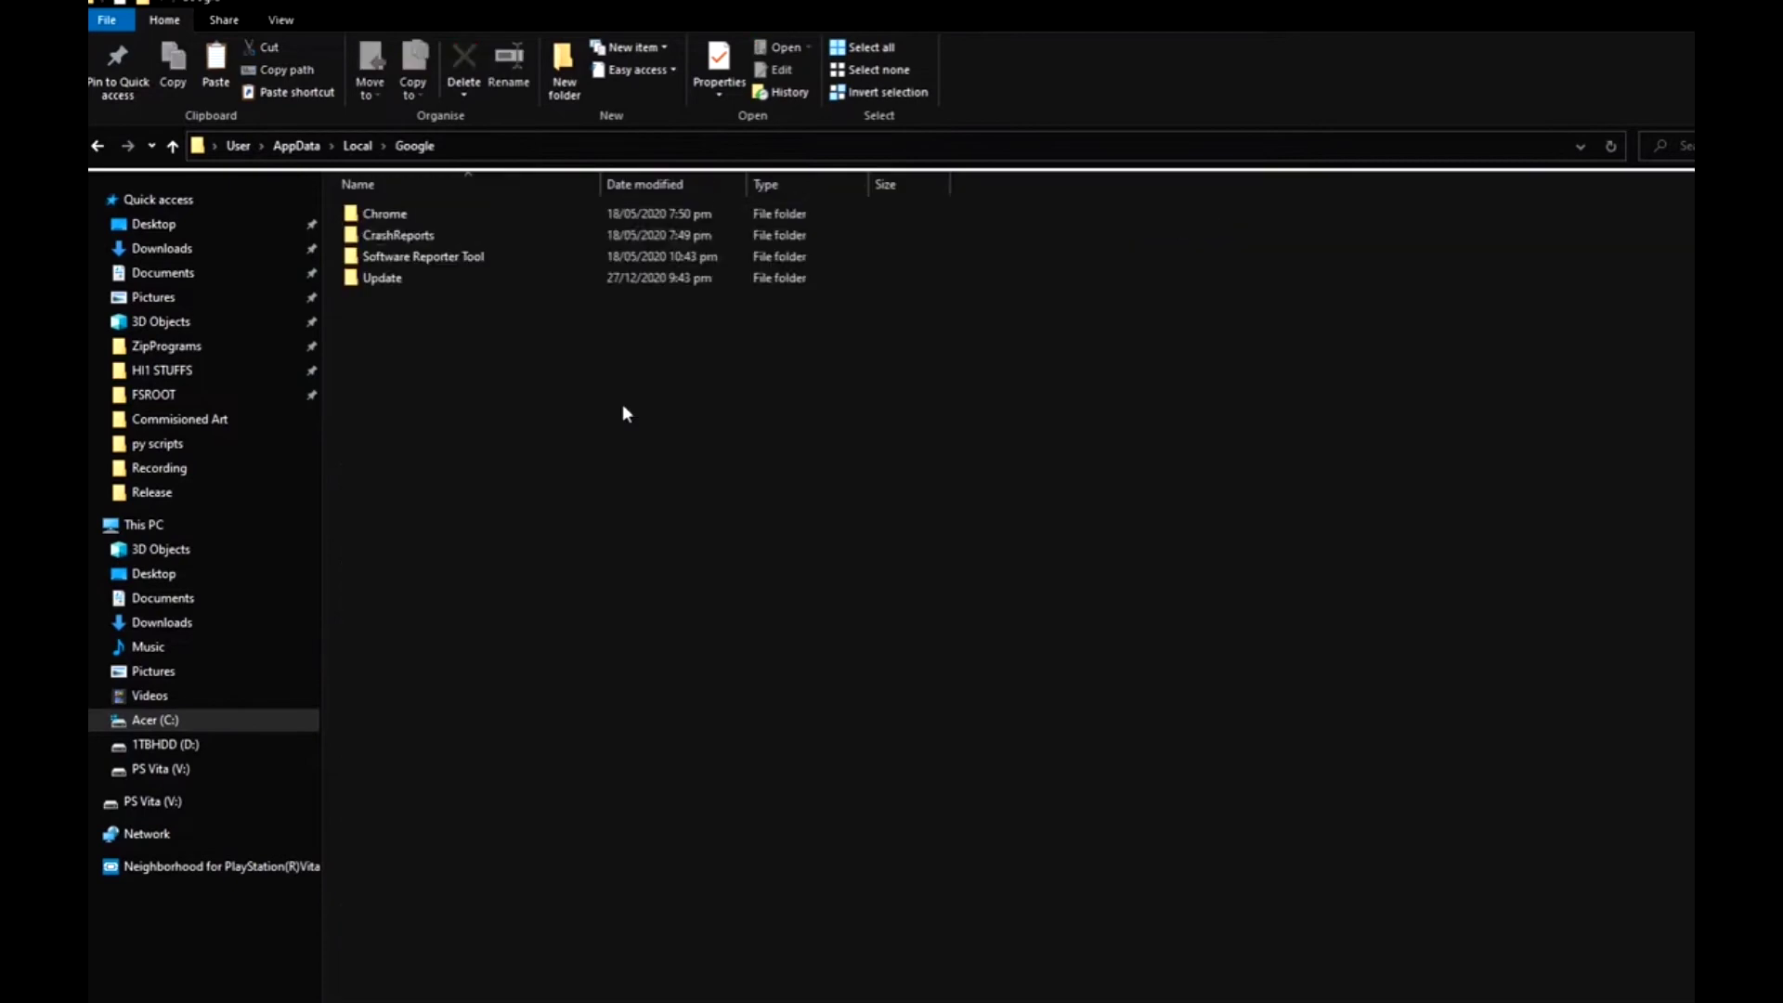
- Open the PepperFlash folder inside Chrome's User Data folder
key(Down)
key(Return)
key(Down)
key(Return)
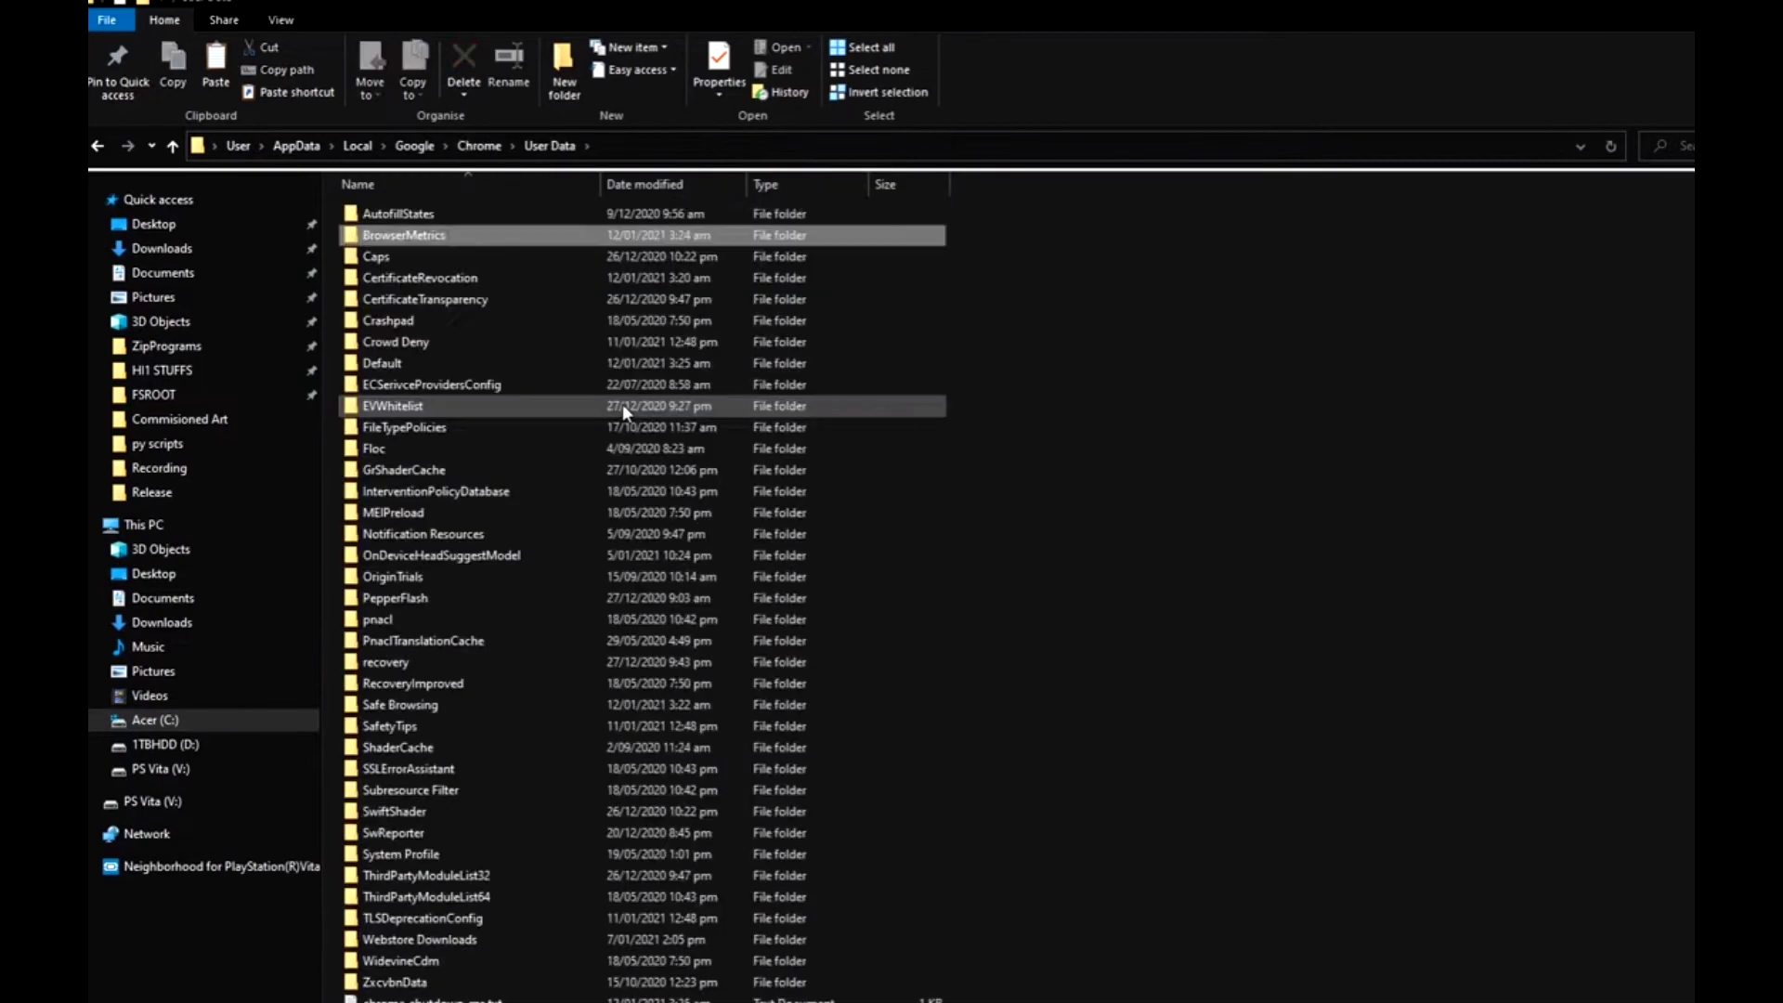
key(p)
key(Return)
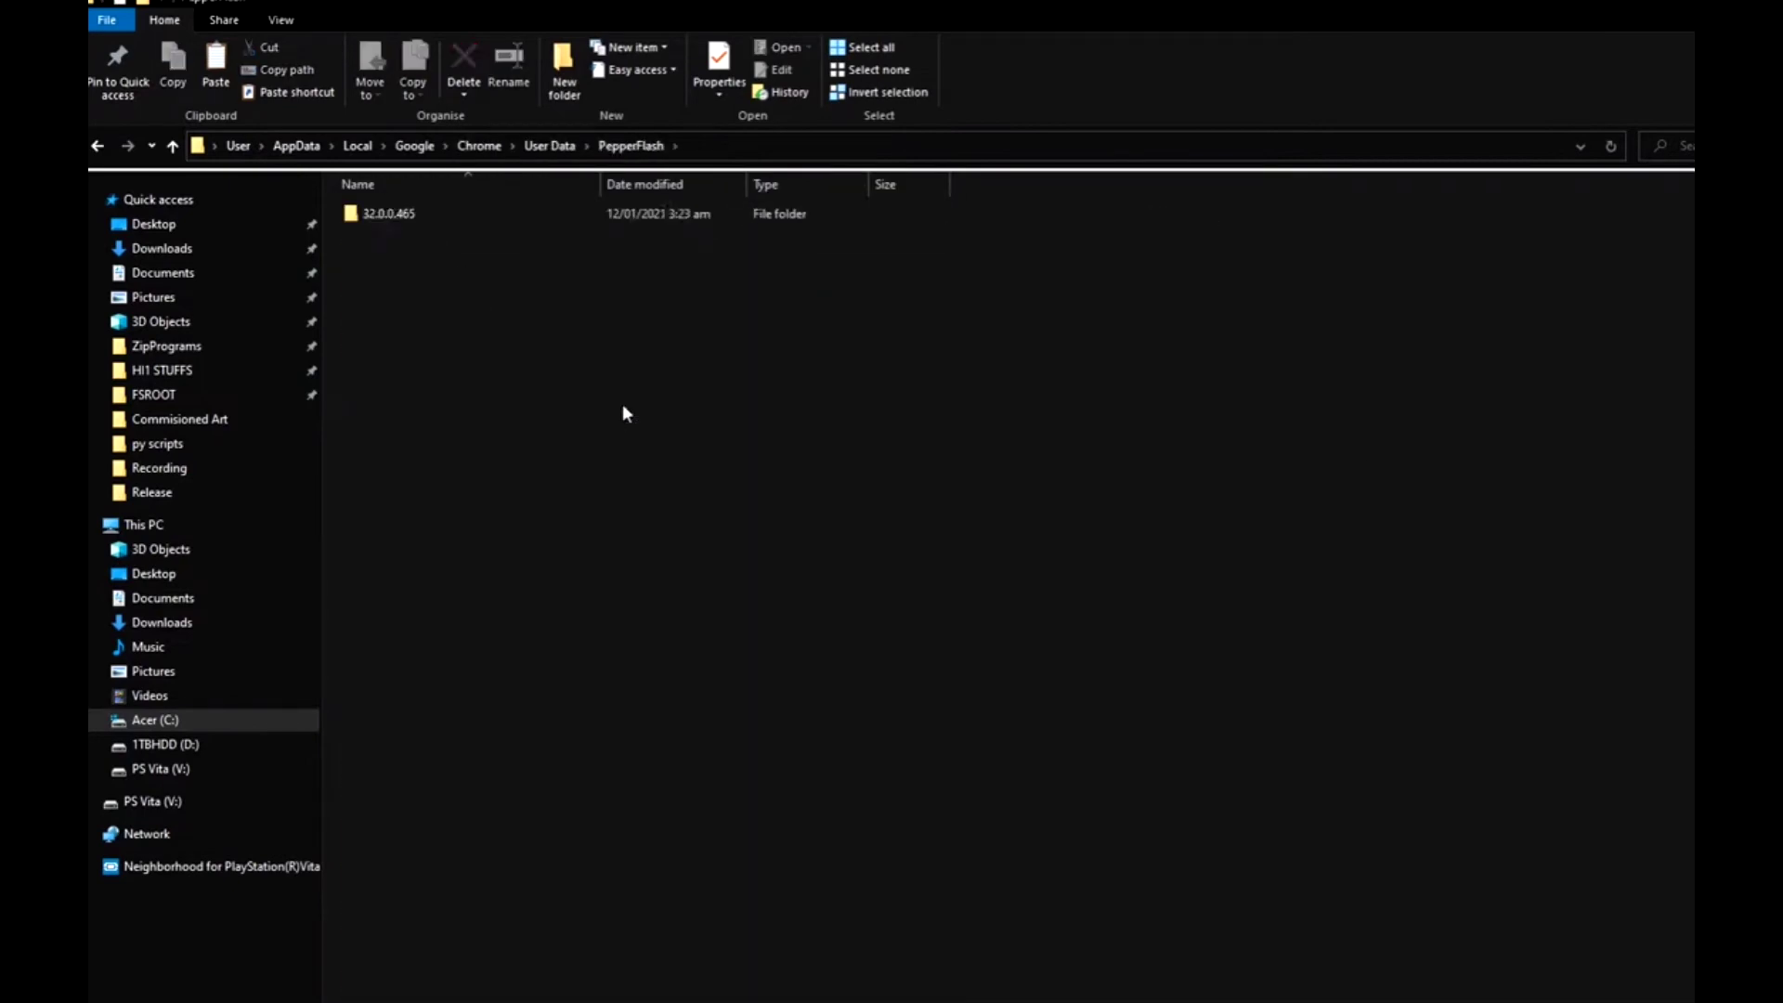
- Paste the copied pepflashplayer64_32_0_0_344.dll into PepperFlash's 32.0.0.465 folder
key(Down)
key(Return)
key(ctrl+v)
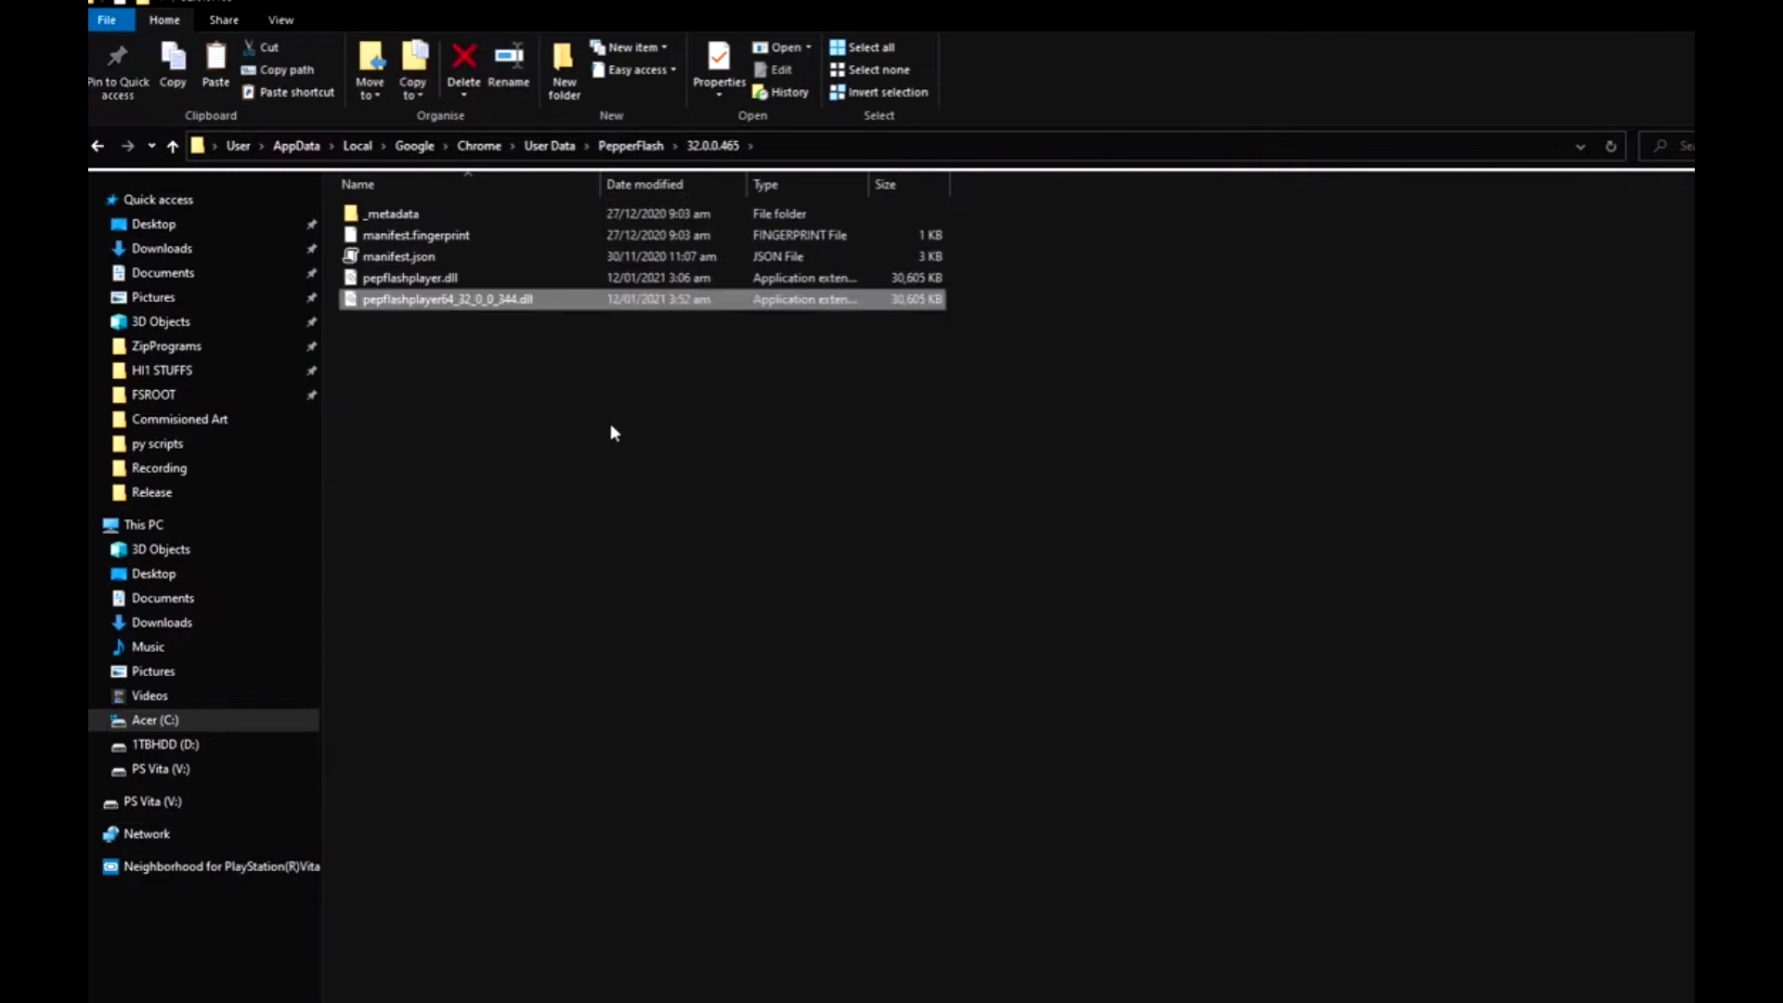
- Copy the full file name of the existing pepflashplayer.dll, keep its name unedited, and delete that file
click(420, 273)
right_click(420, 271)
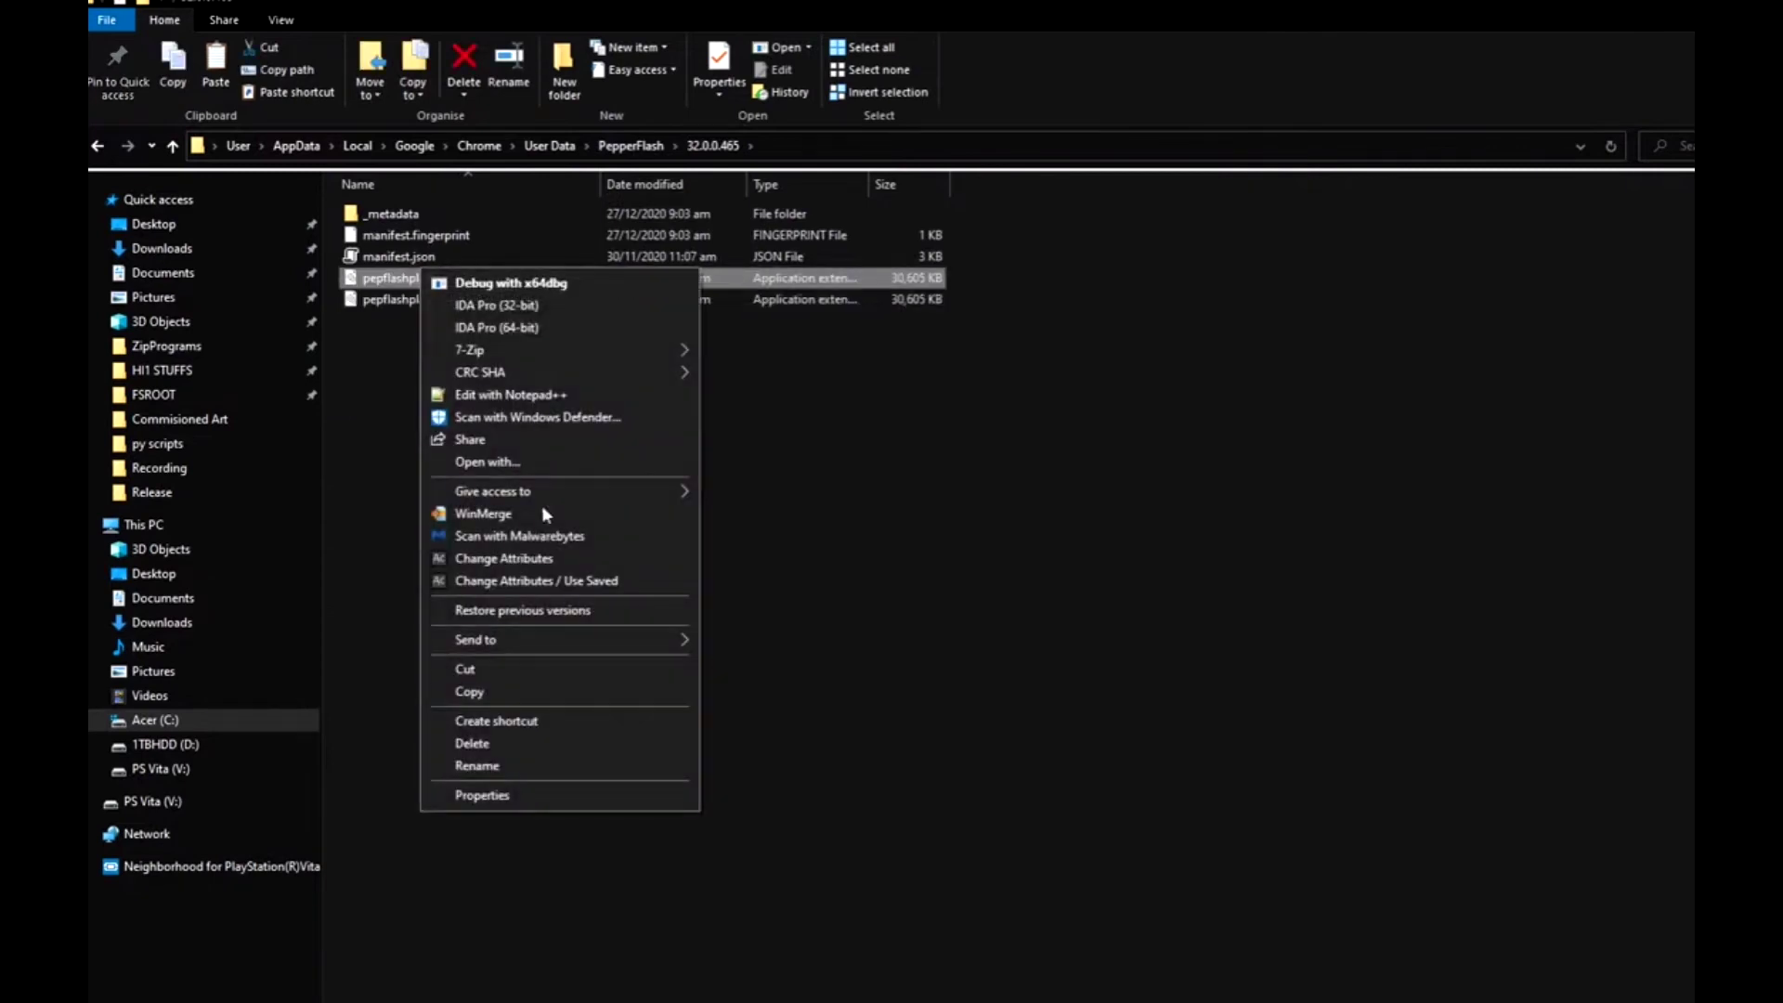
click(494, 764)
key(ctrl+c)
key(BackSpace)
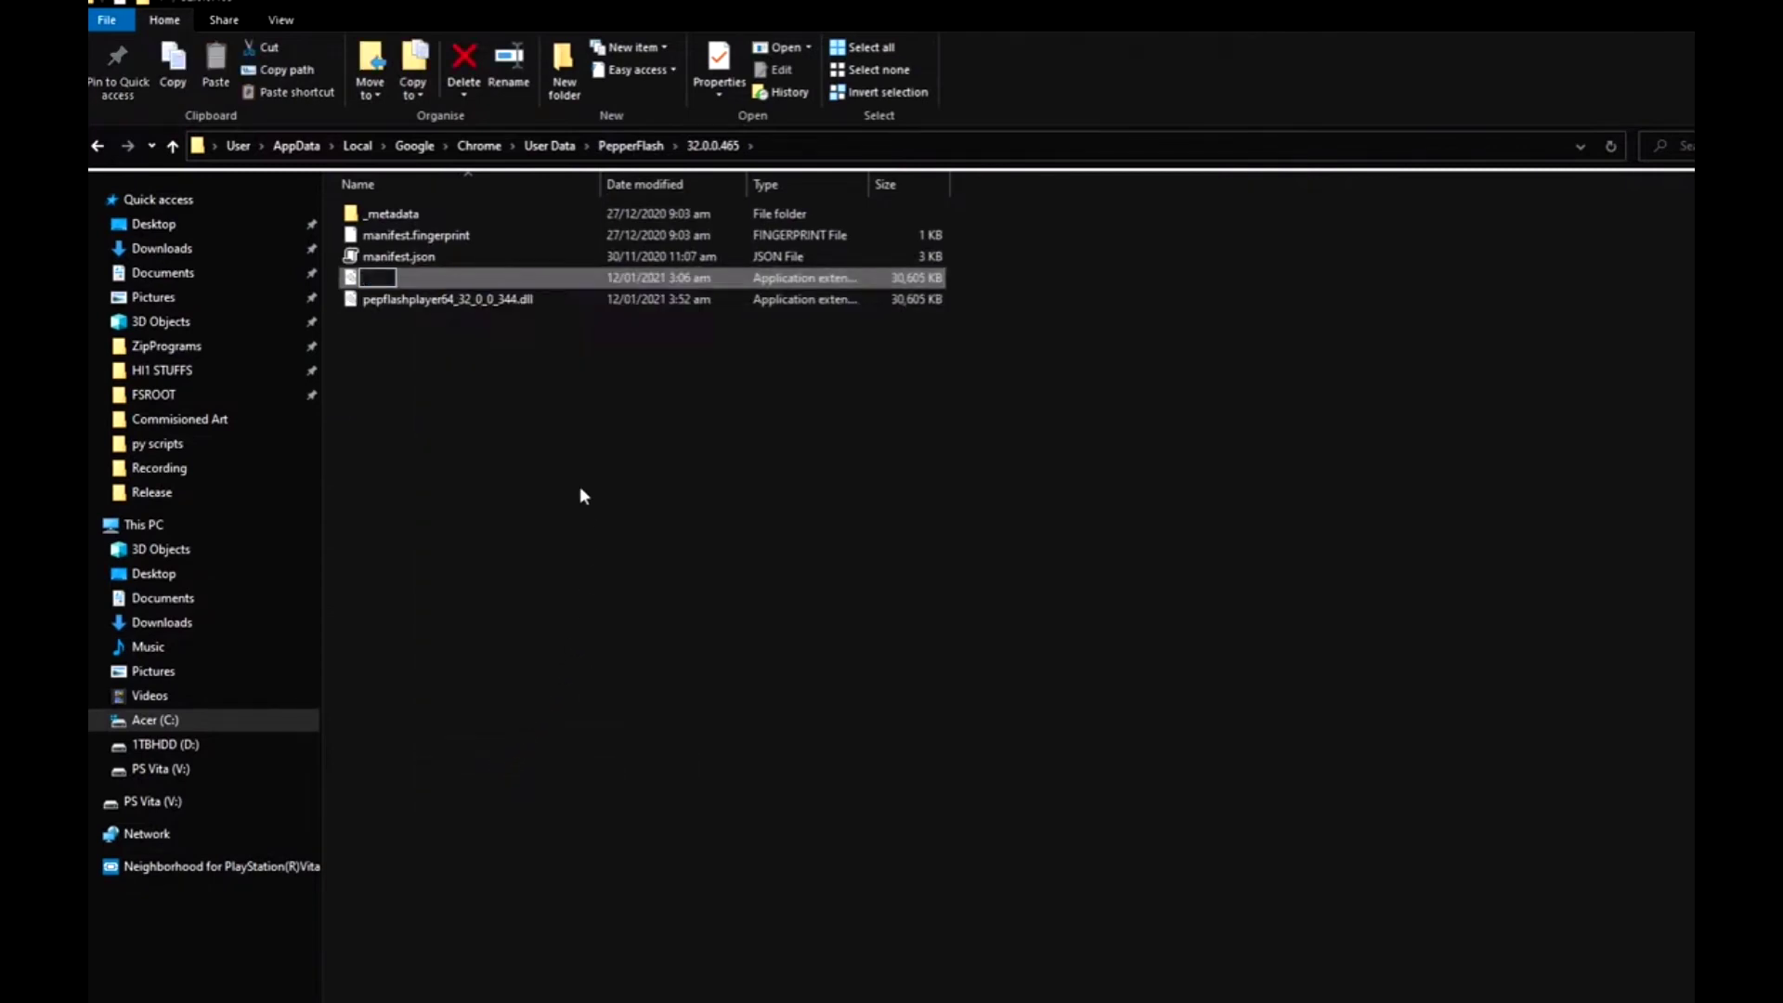
key(Escape)
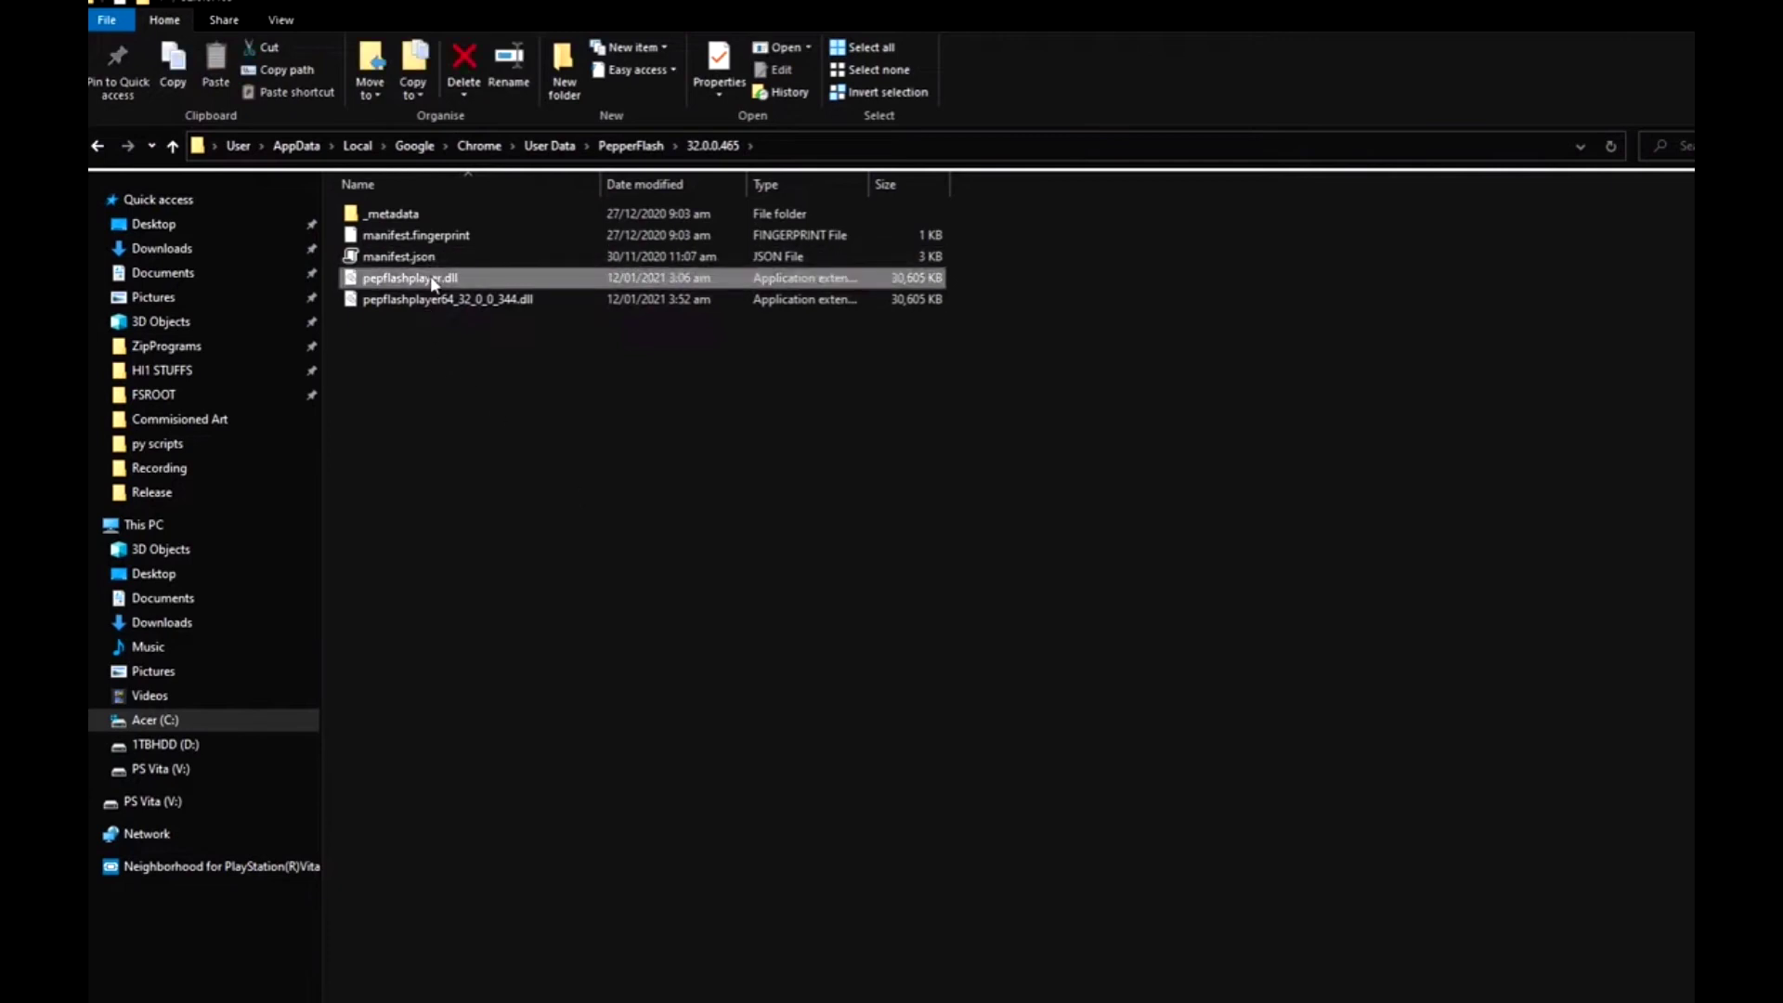
key(Delete)
- Rename pepflashplayer64_32_0_0_344.dll as pepflashplayer.dll
click(431, 276)
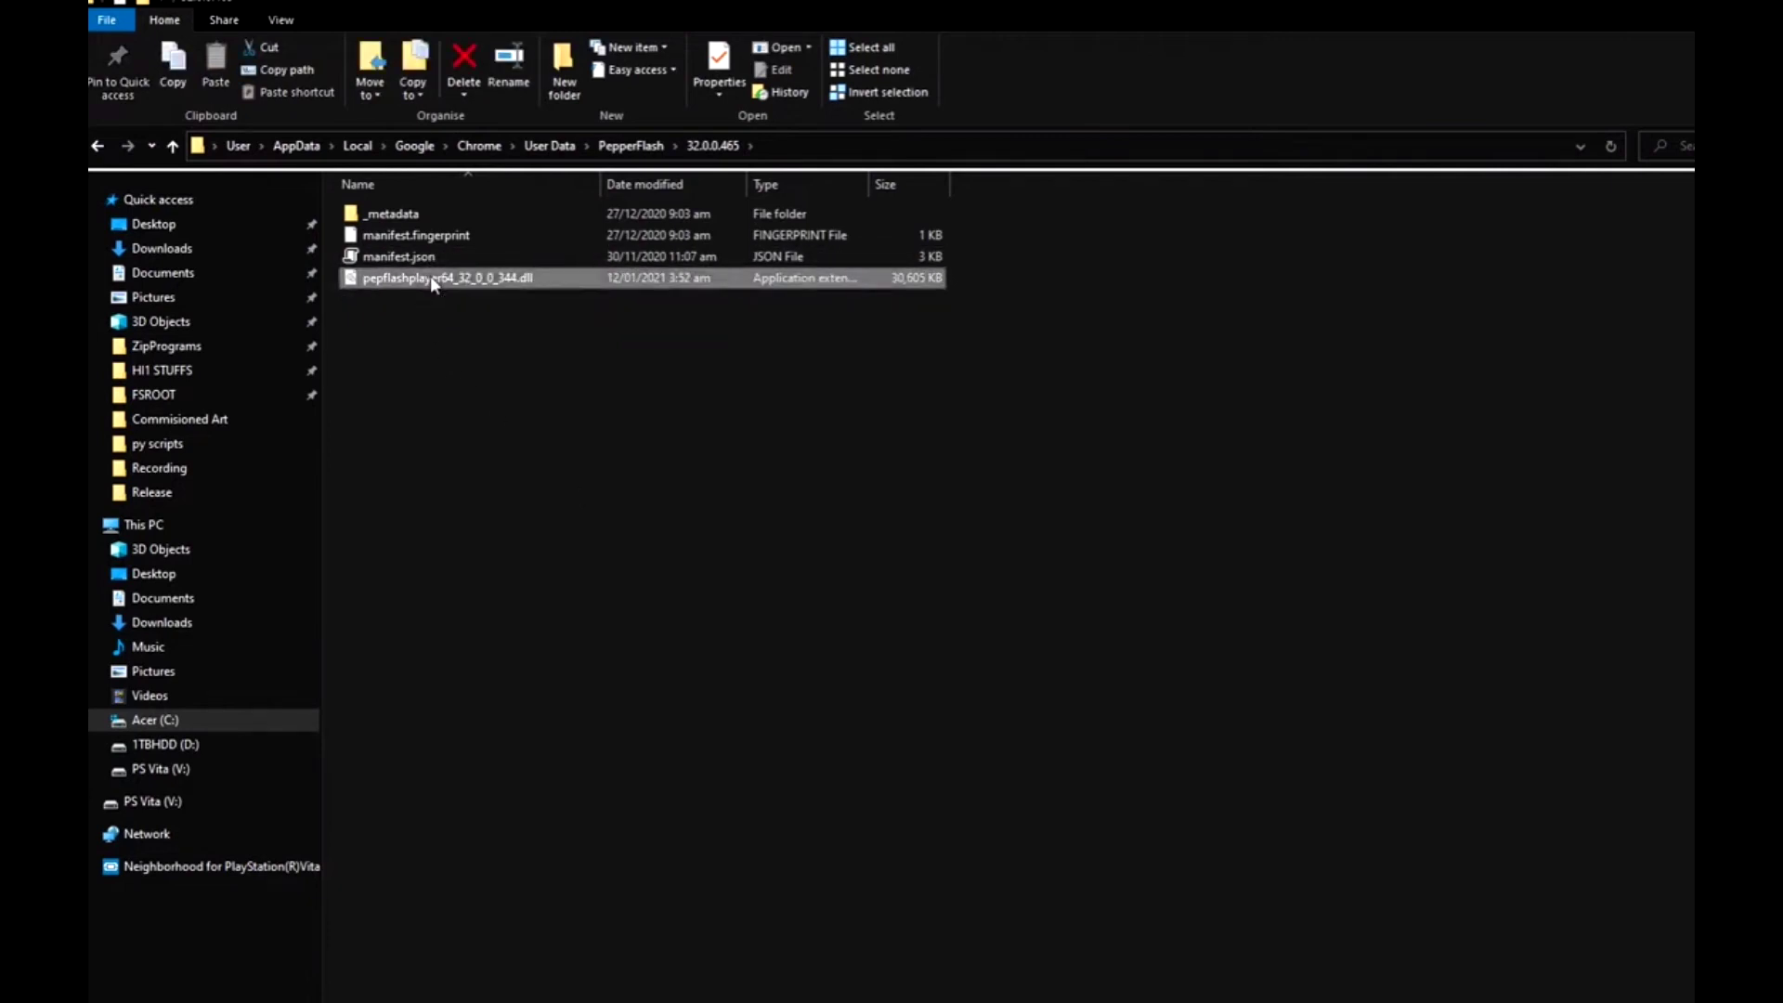
right_click(431, 275)
click(516, 776)
key(ctrl+v)
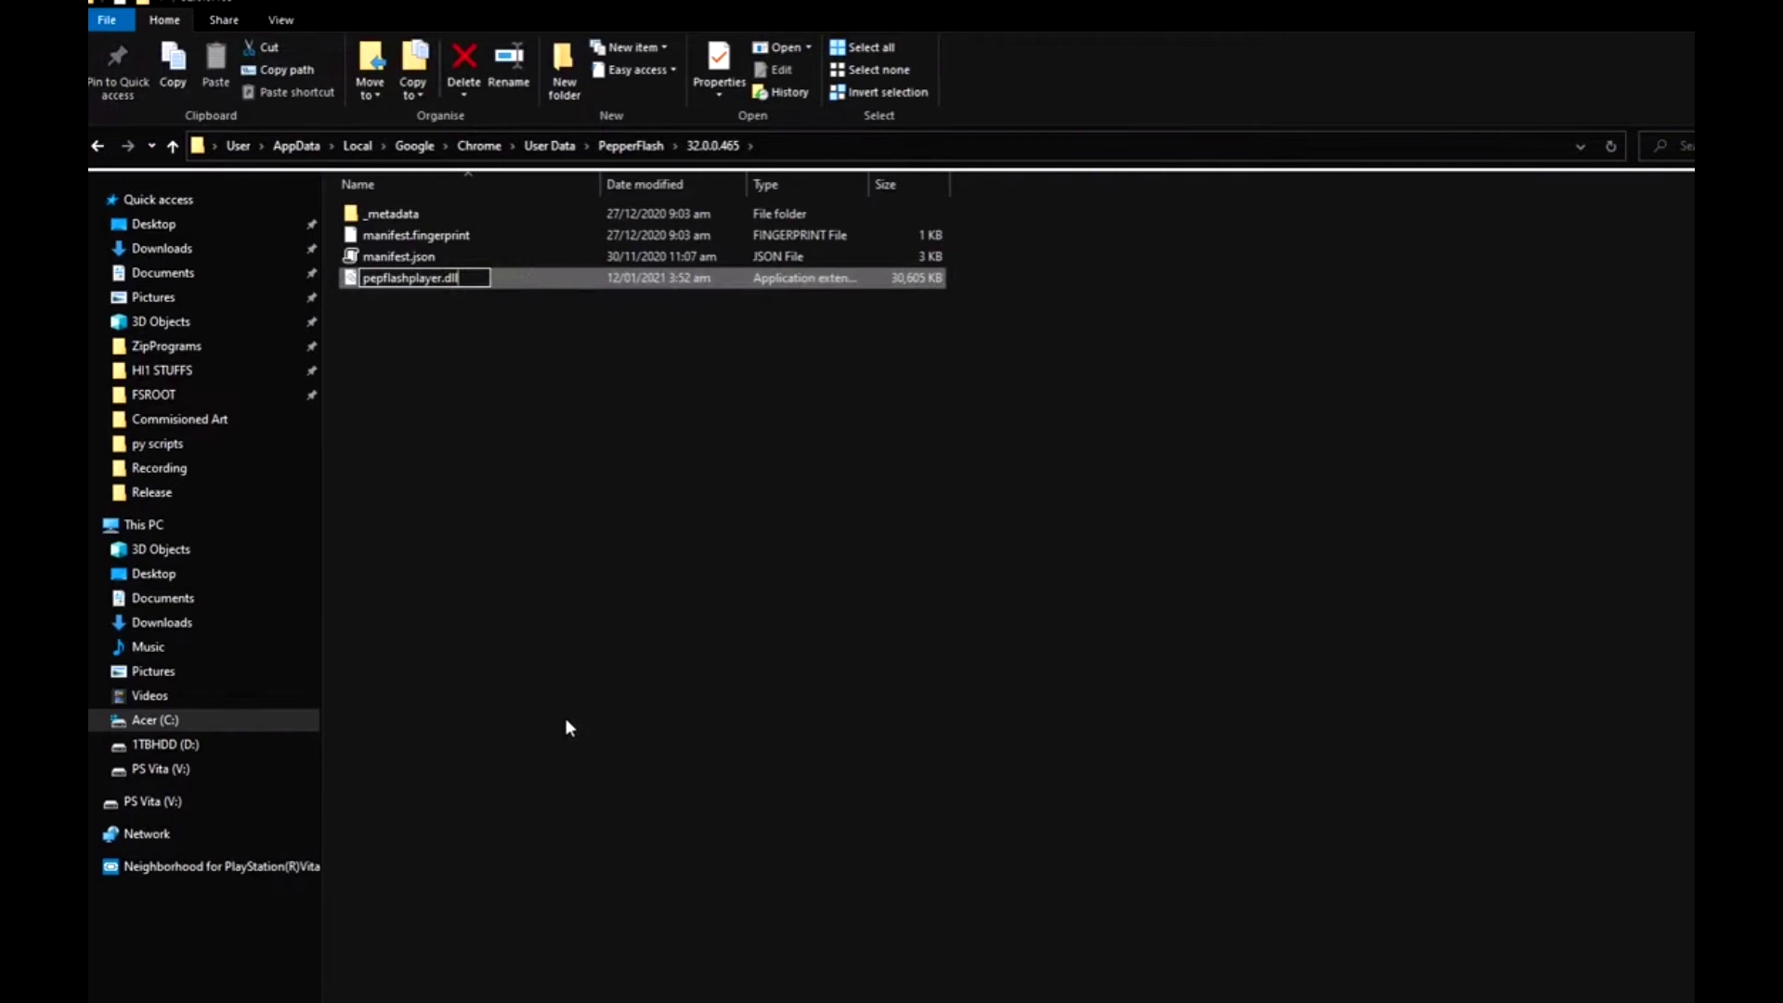
key(Return)
- Launch Chrome and open the famitama.xyz website
key(super)
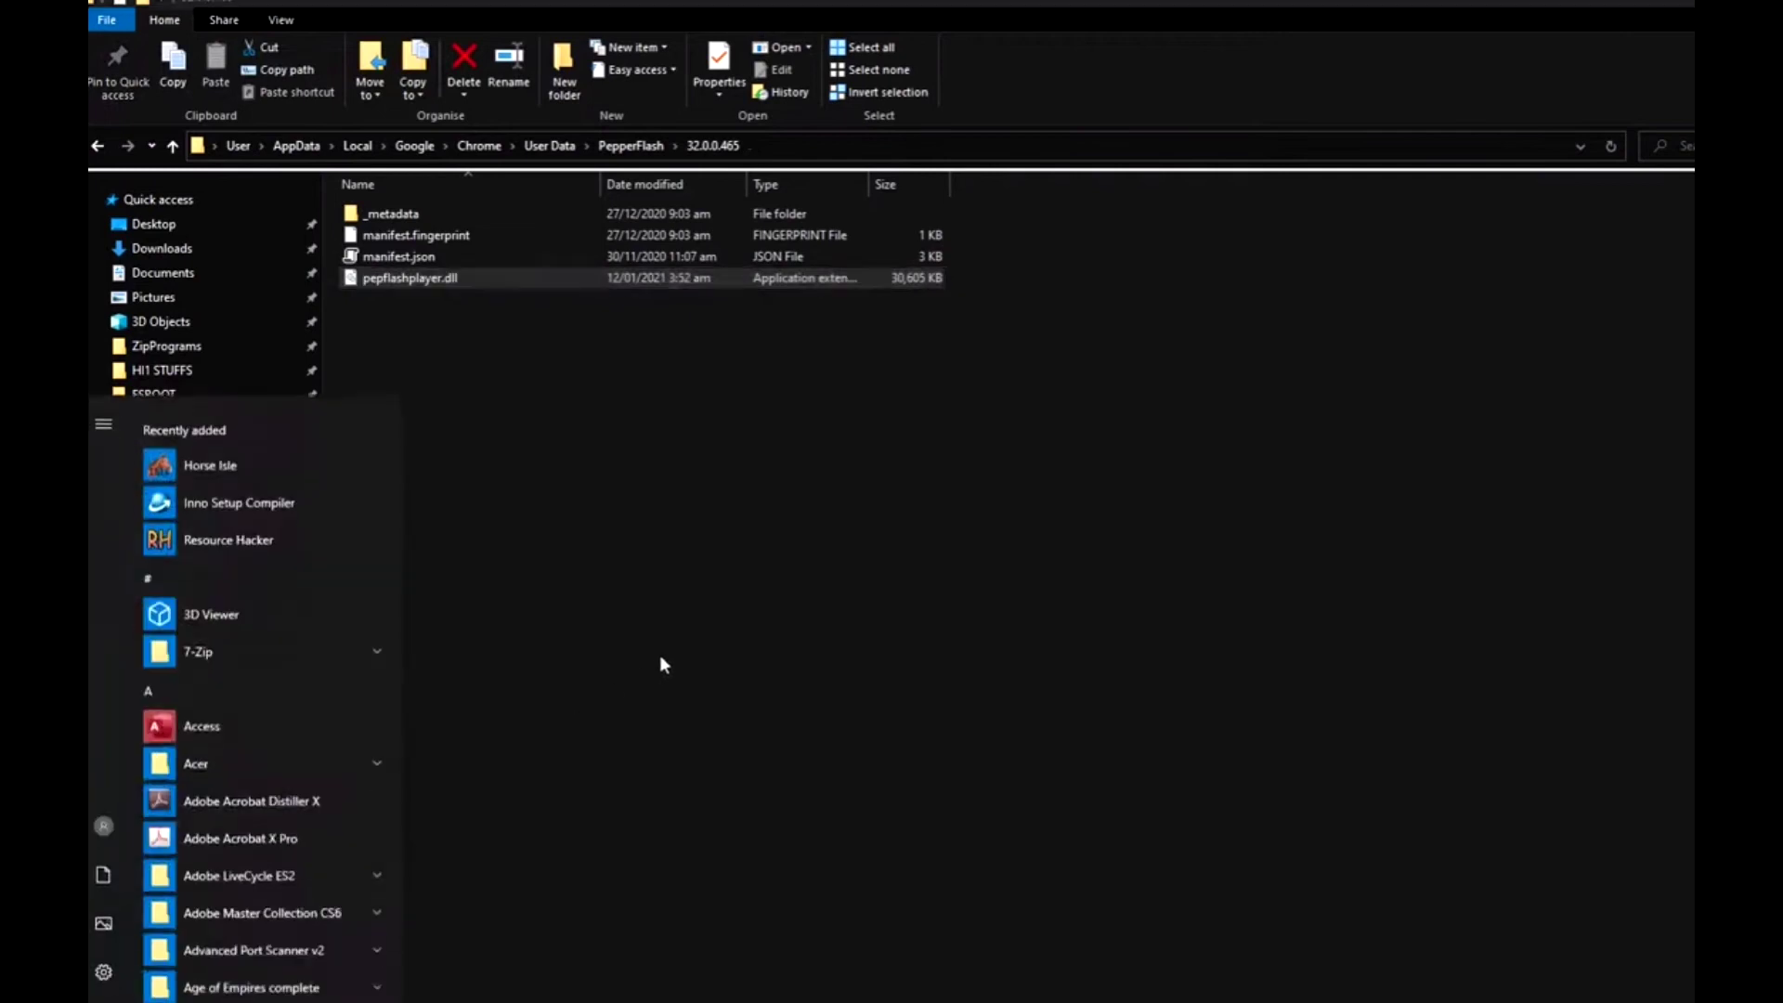
text(chrome)
key(Return)
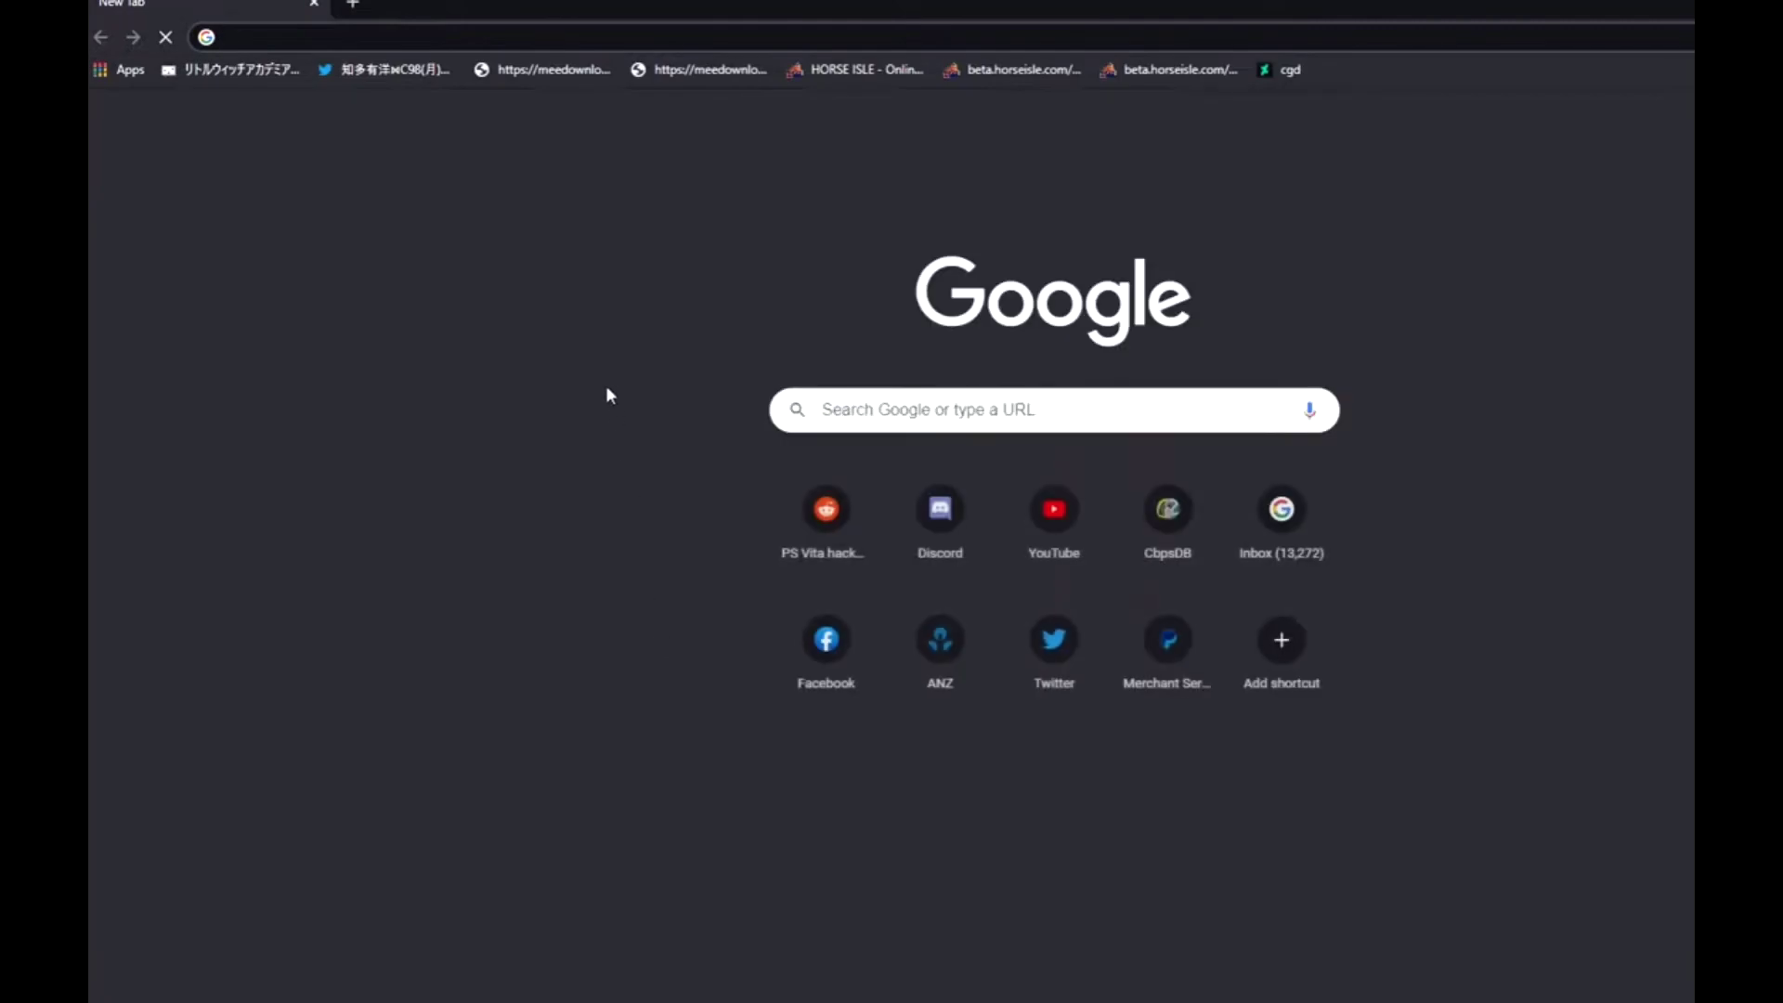
text(famita)
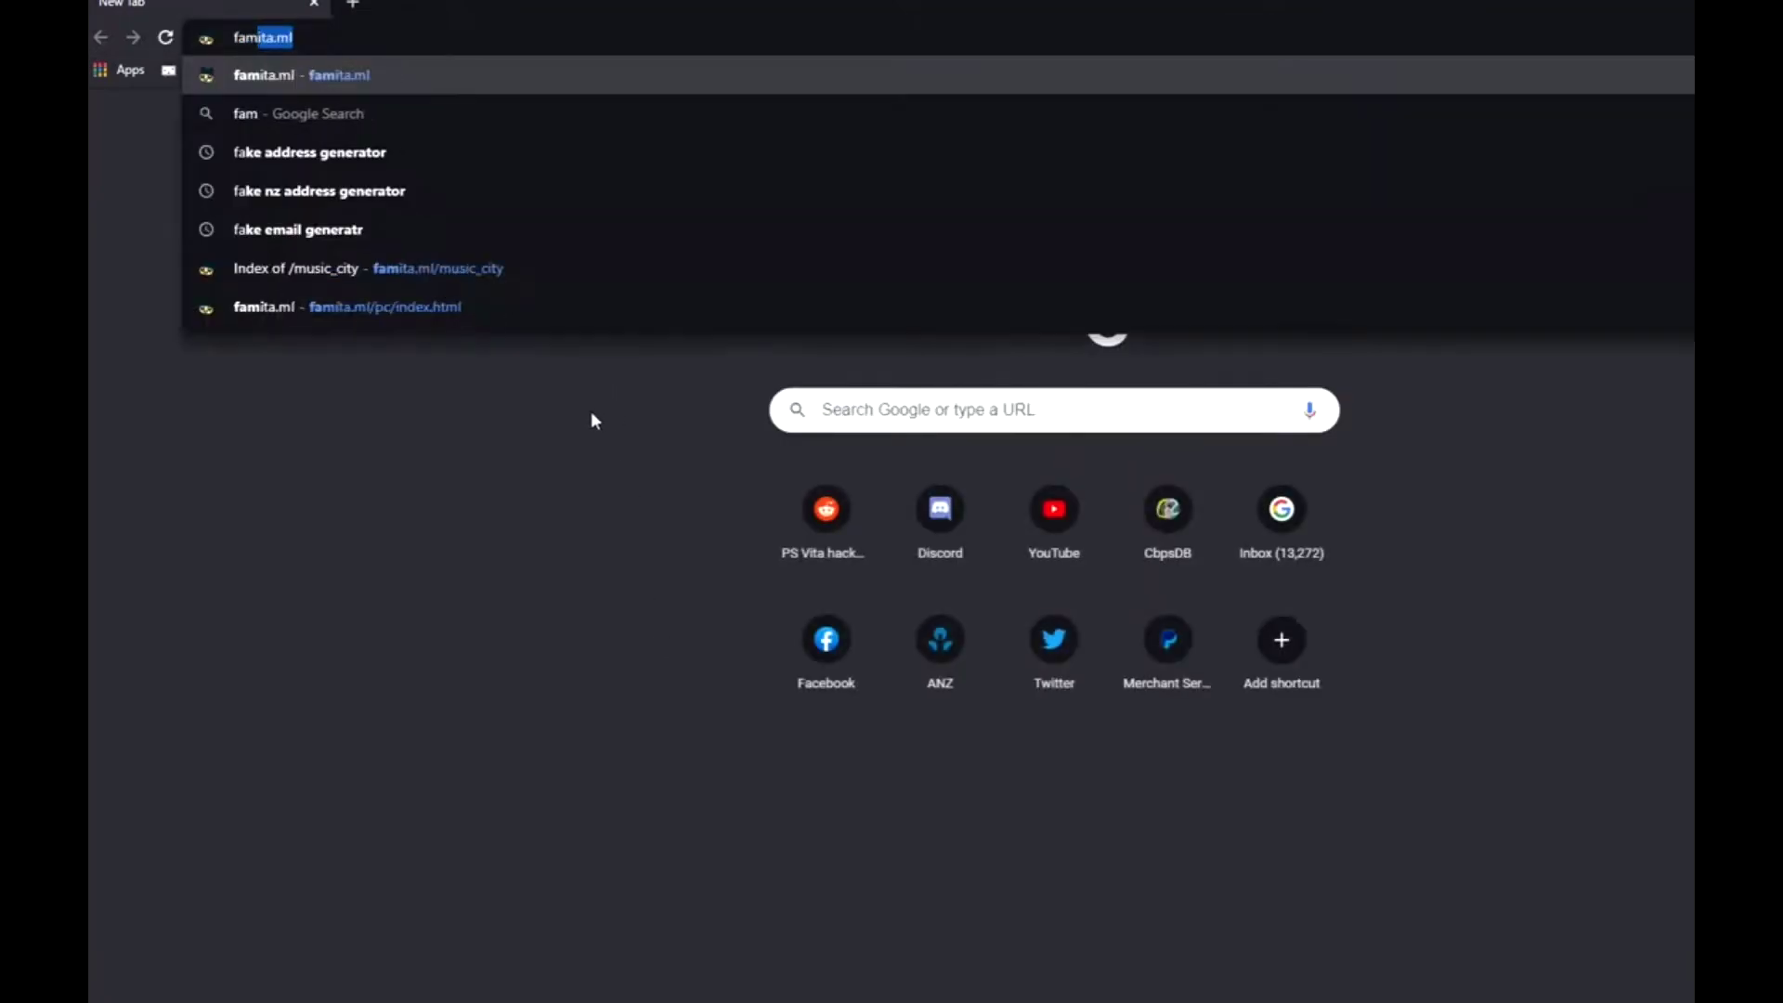
text(ma.xyz)
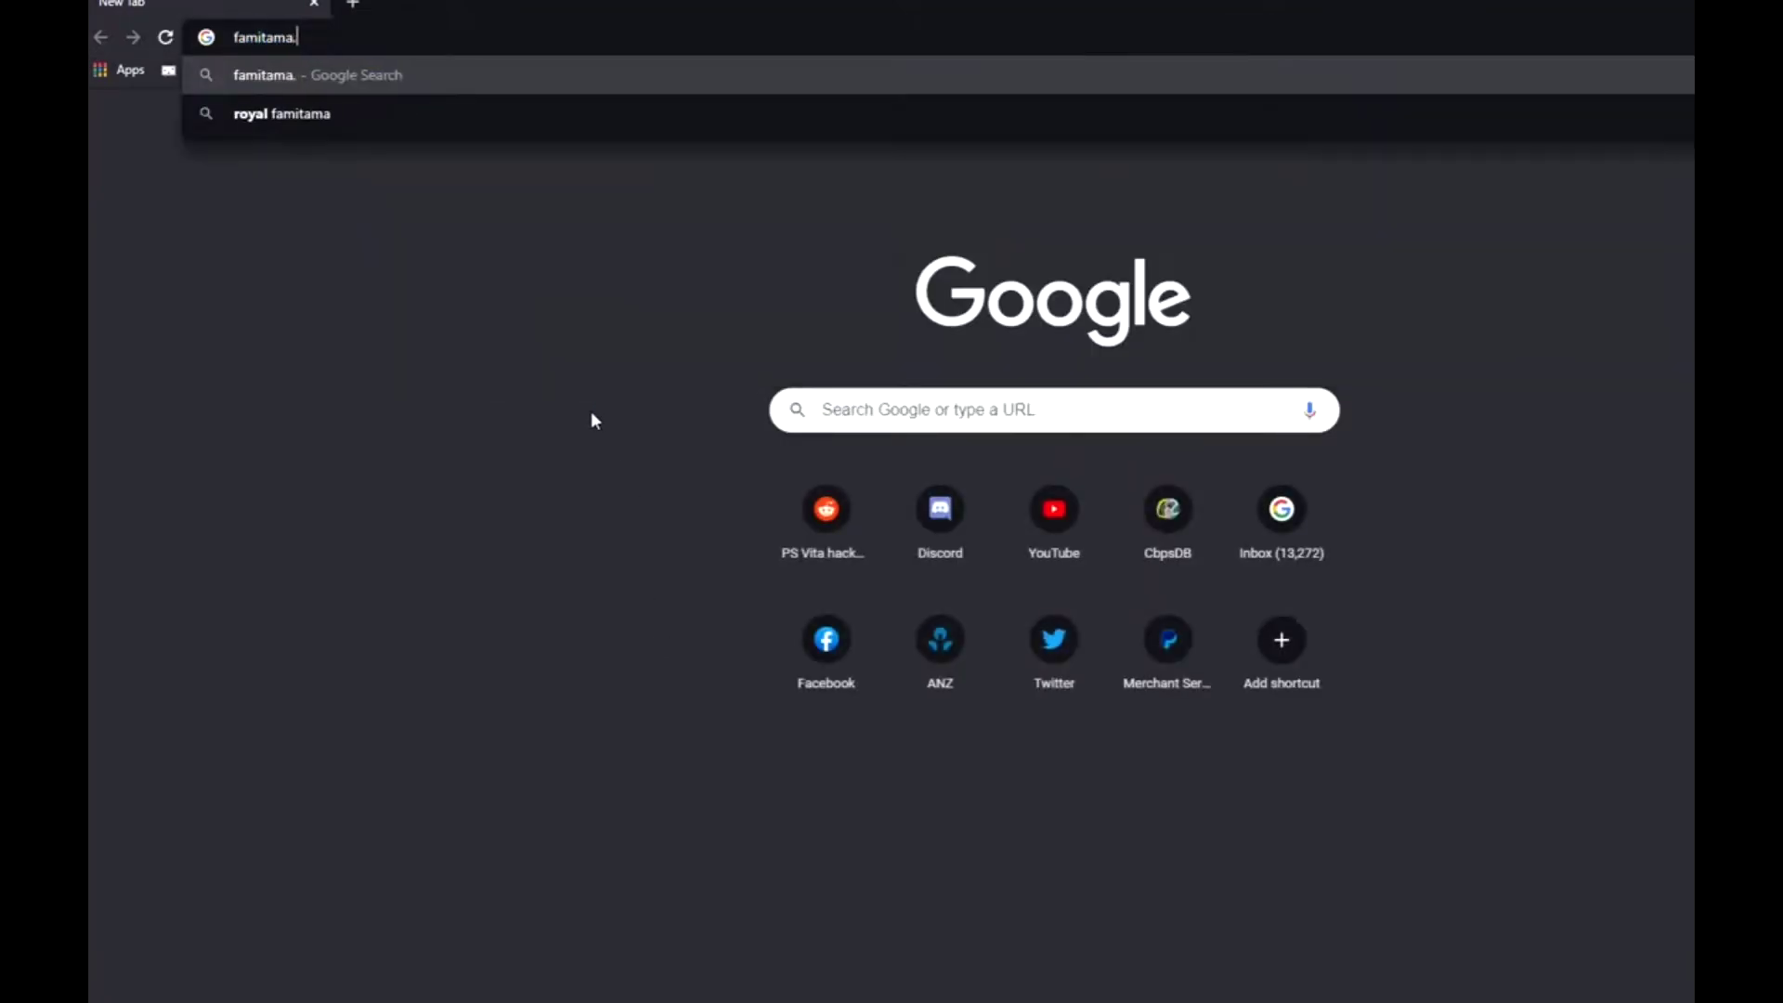
key(Return)
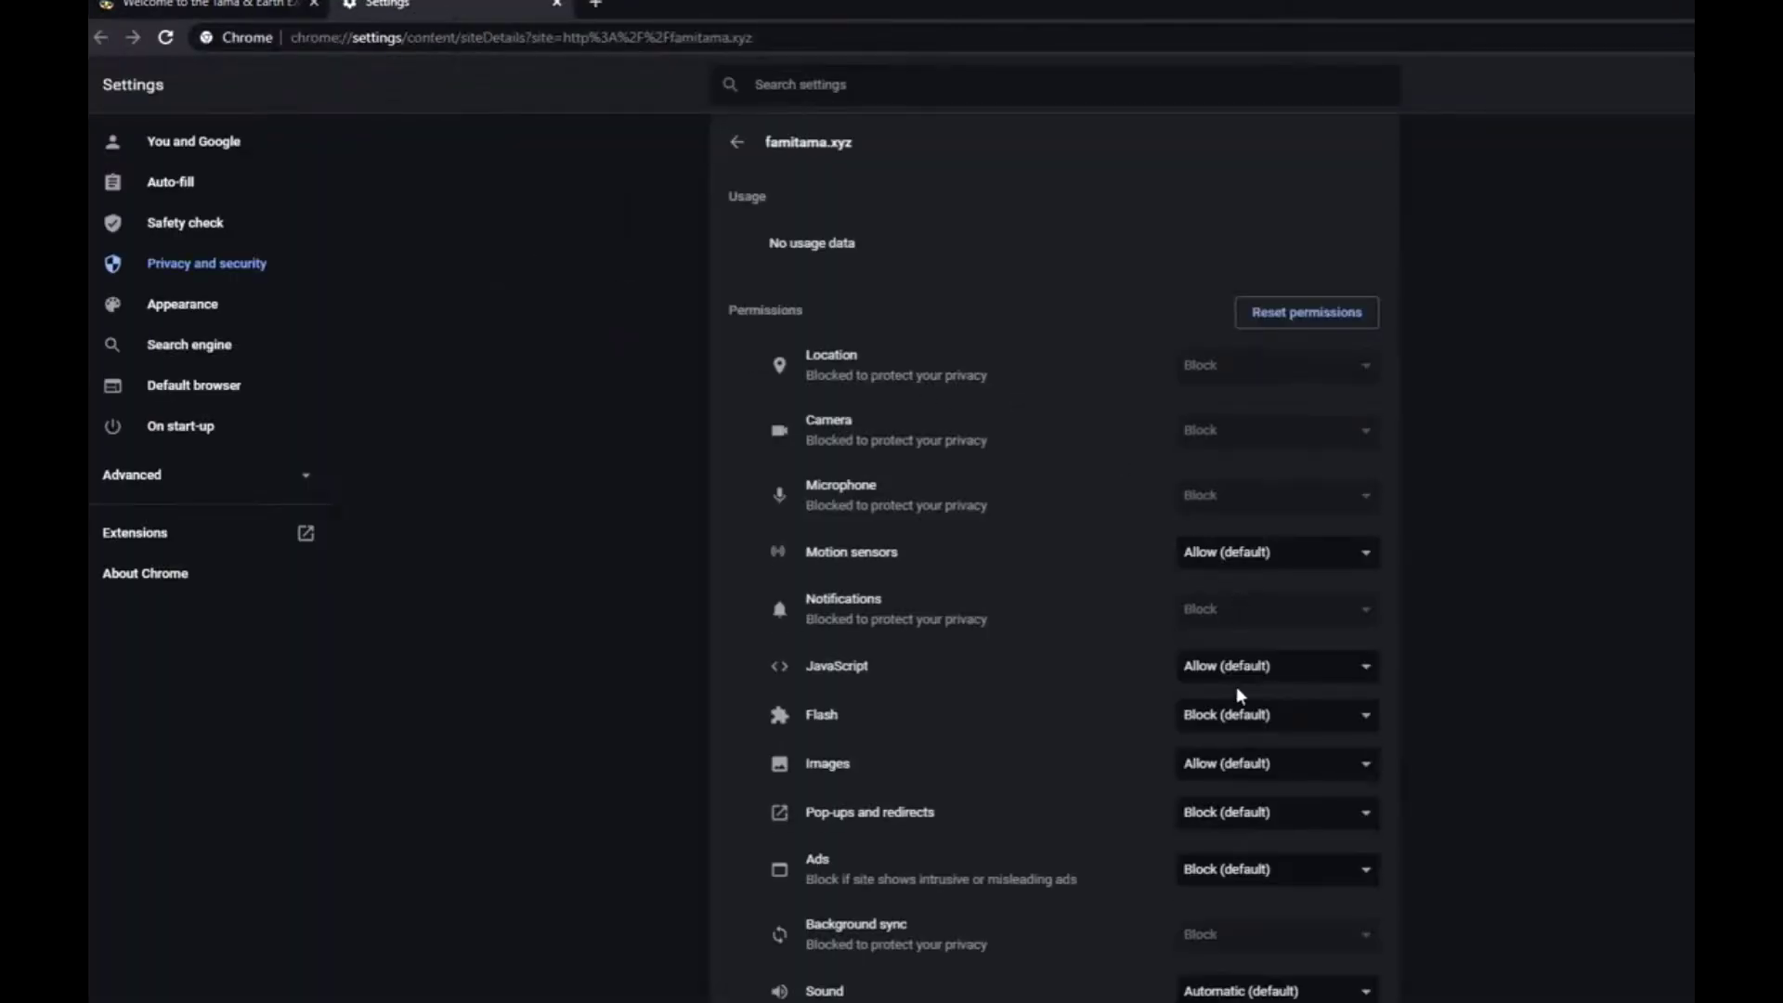
- Set the Flash permission for famitama.xyz to Allow in the site settings
click(1198, 714)
click(1185, 756)
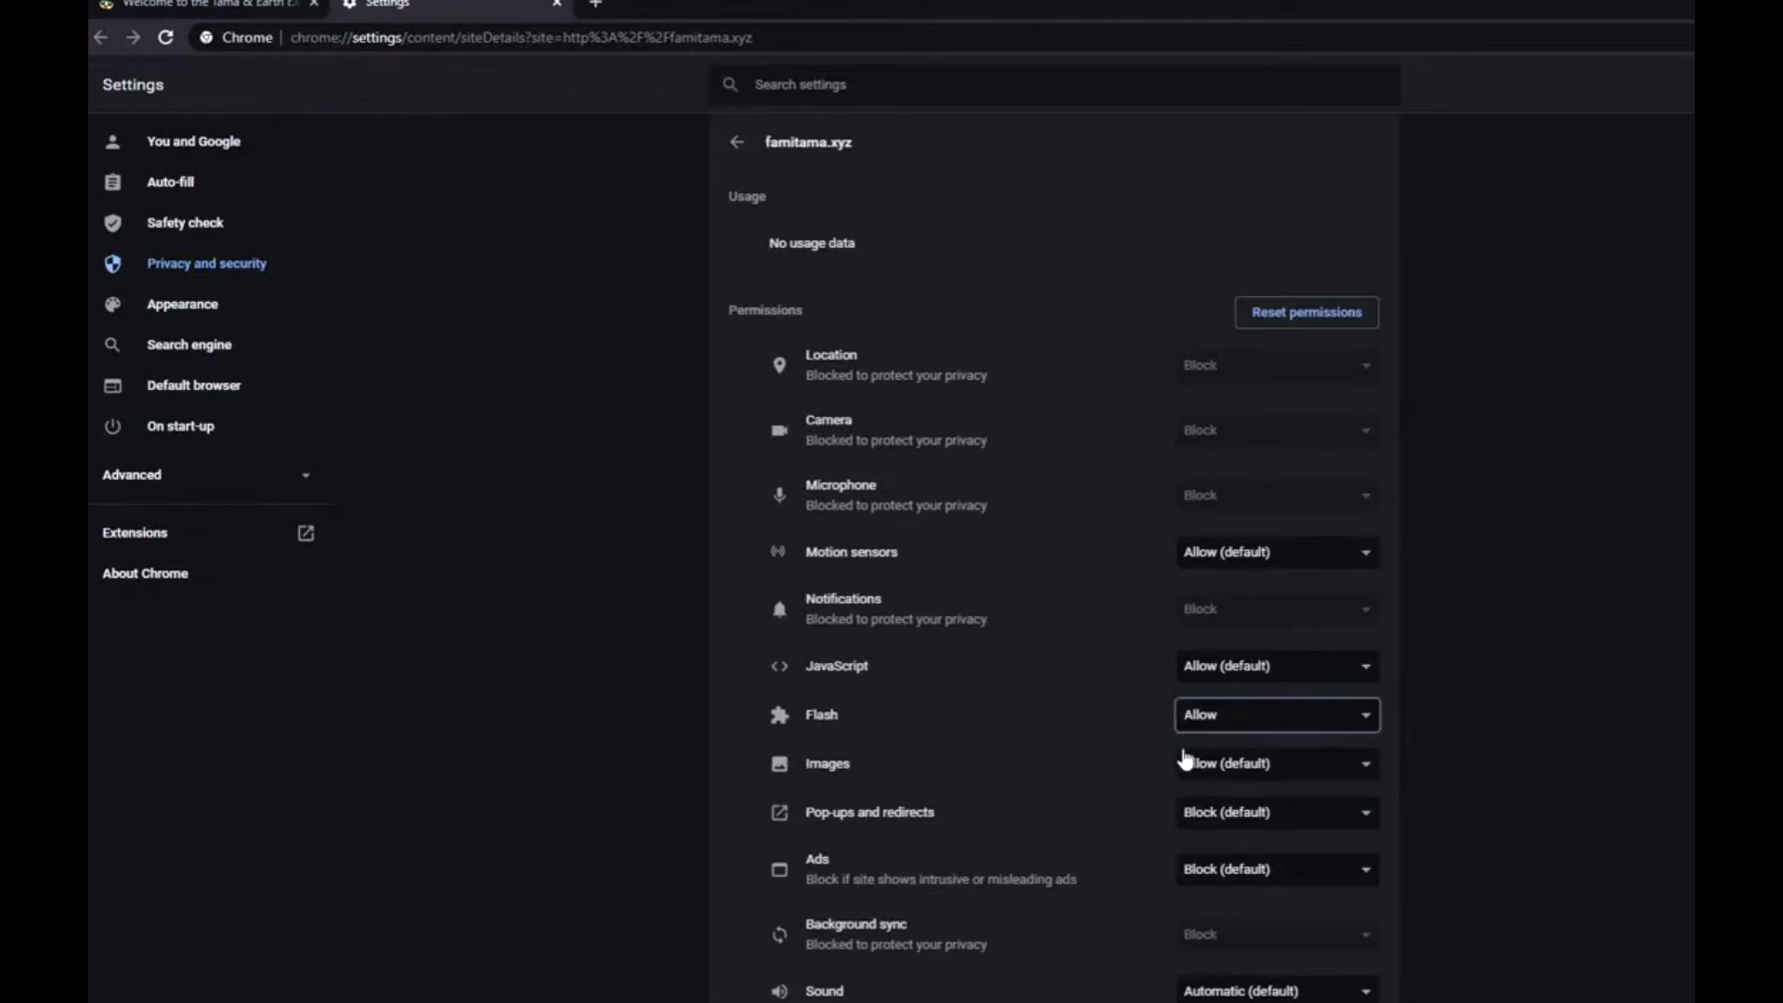
click(1058, 685)
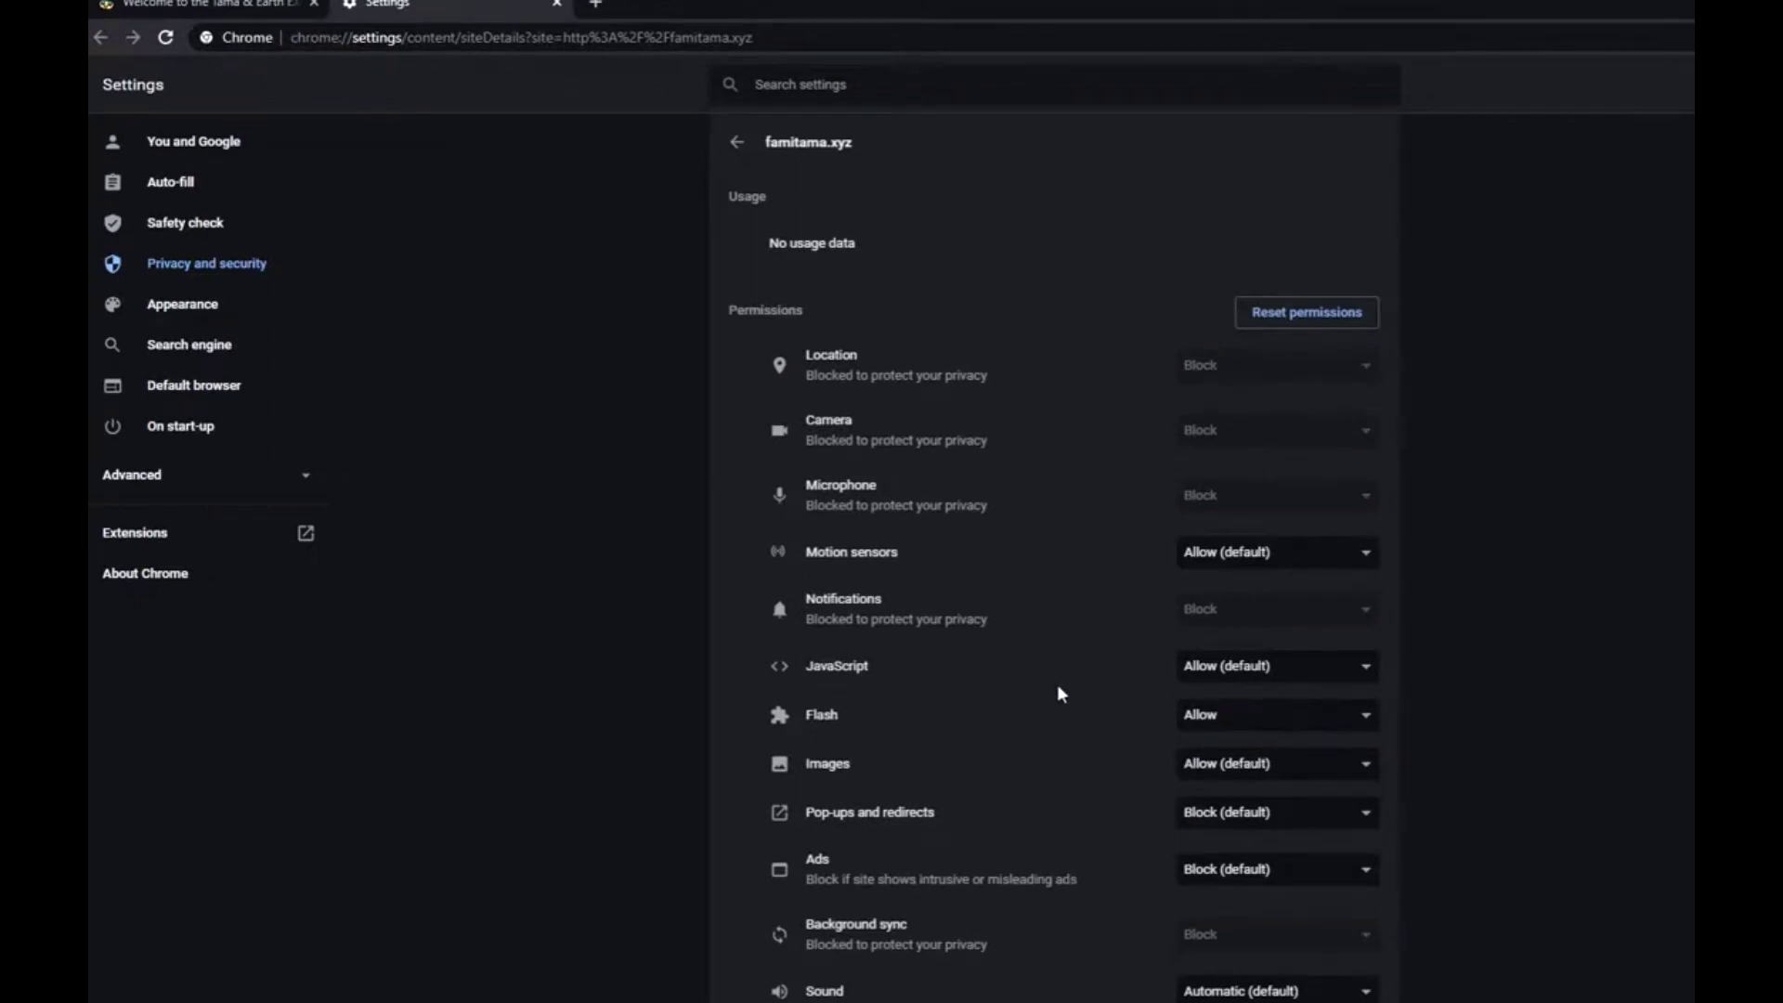